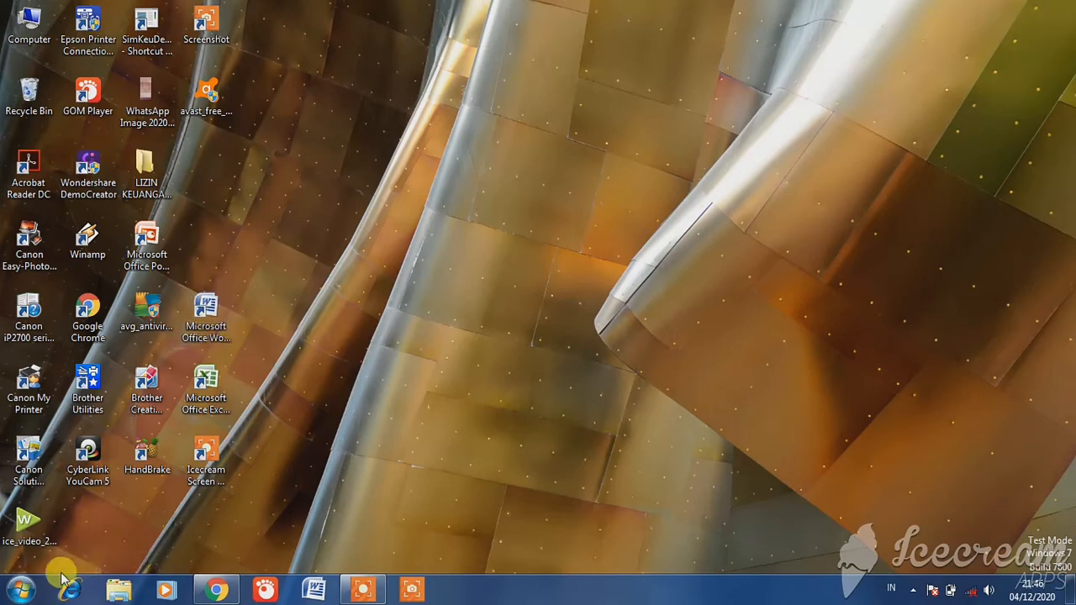
- Launch Microsoft Office Word 2007 from the installed Microsoft Office programs
click(30, 590)
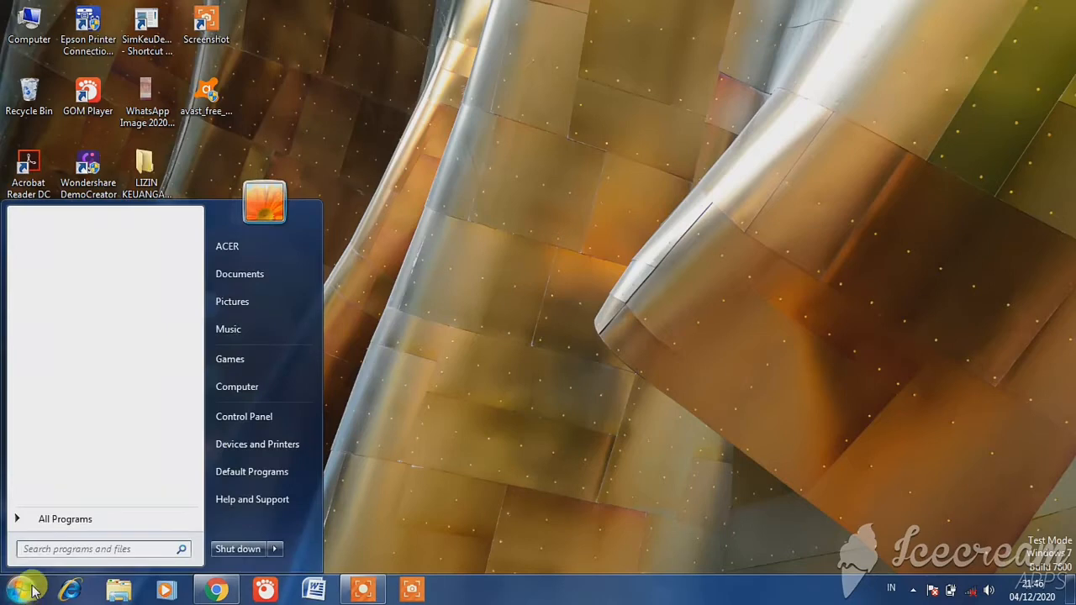
click(52, 519)
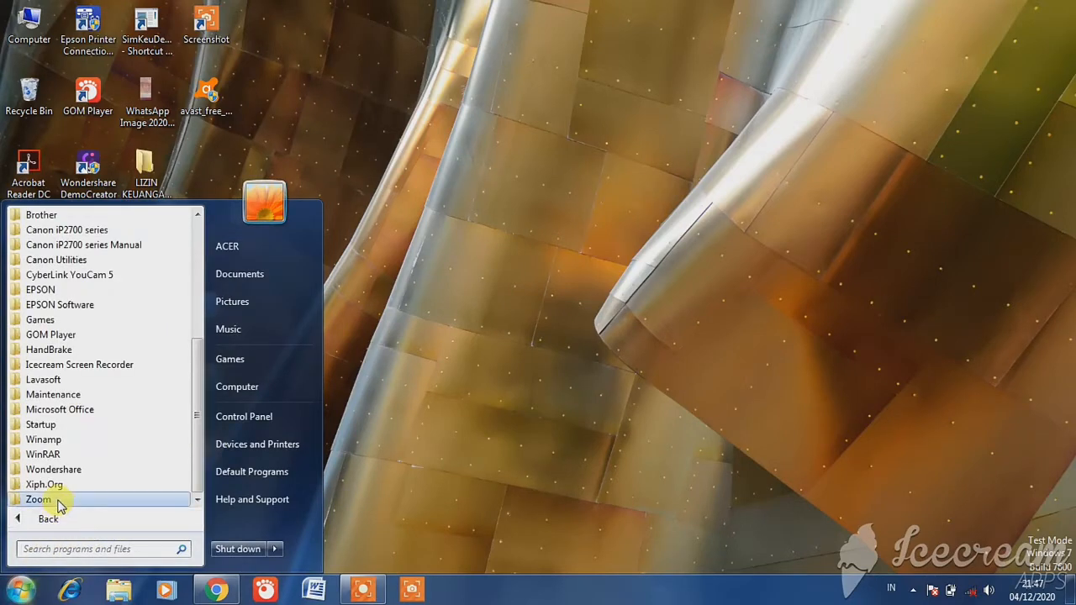
click(69, 412)
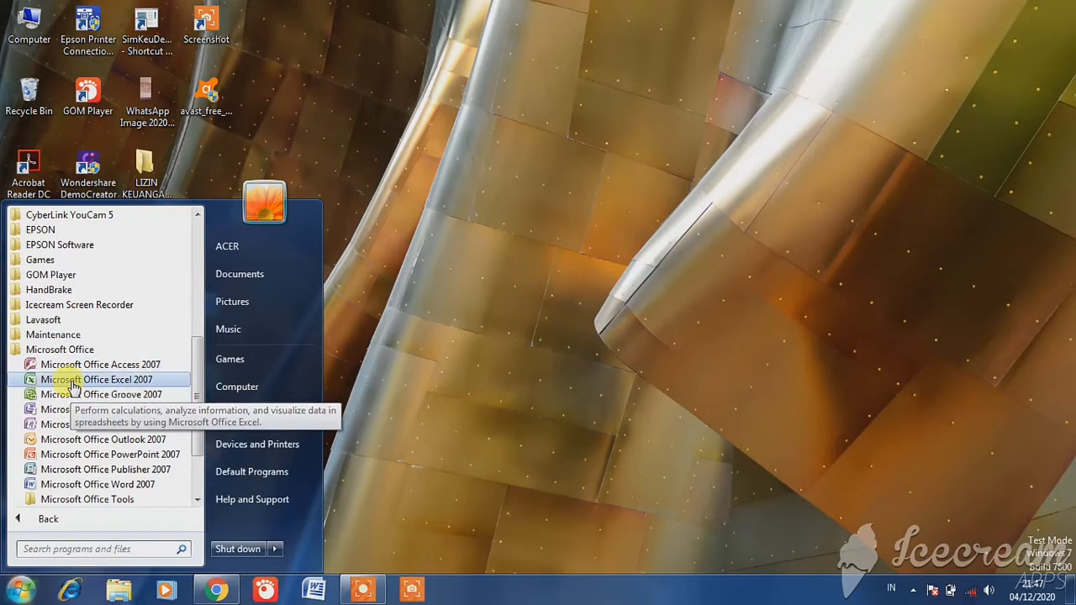
click(71, 488)
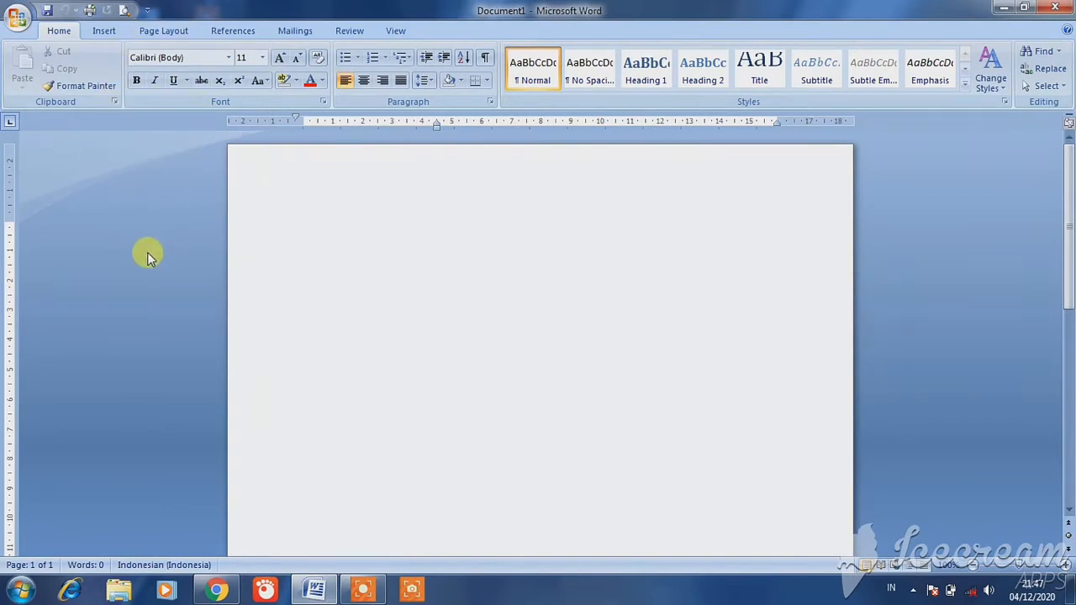
- Examine the Office file commands, including the print options, and dismiss the Windows color scheme prompt without choosing a scheme
click(20, 19)
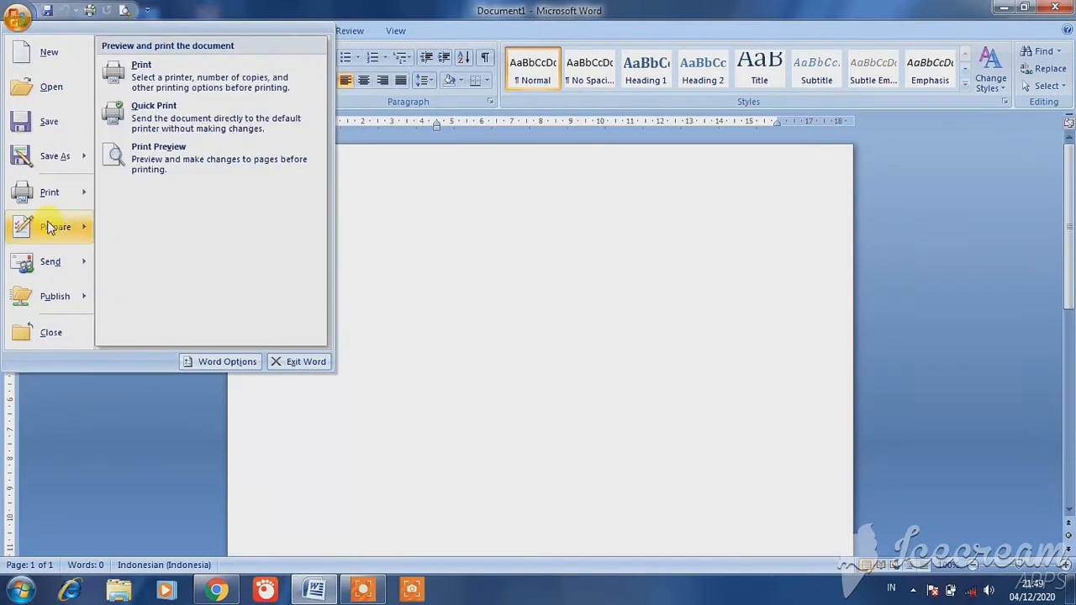
mouse_move(49, 309)
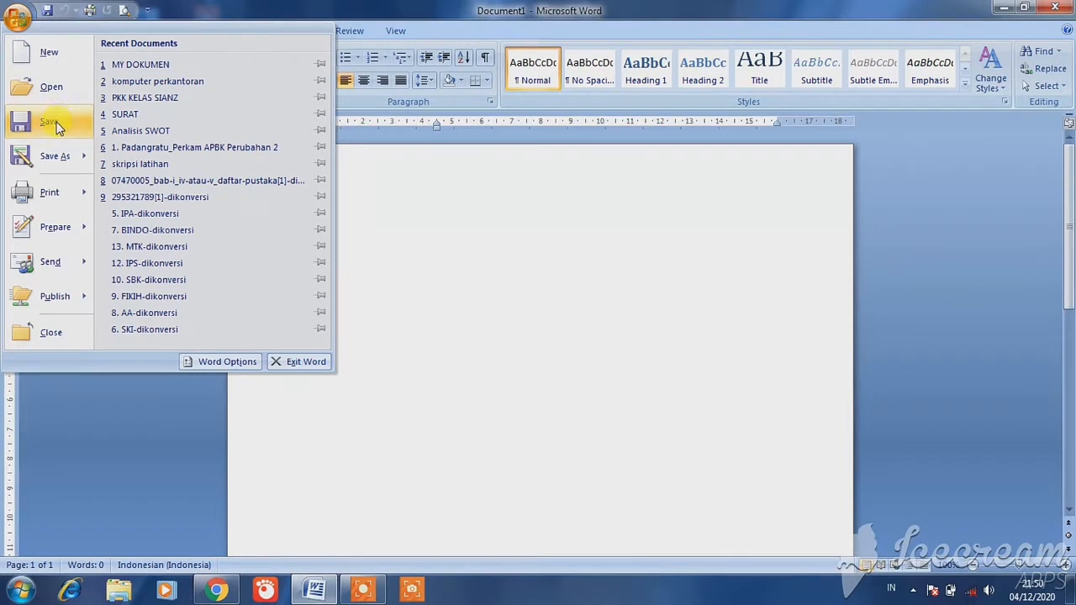
mouse_move(57, 169)
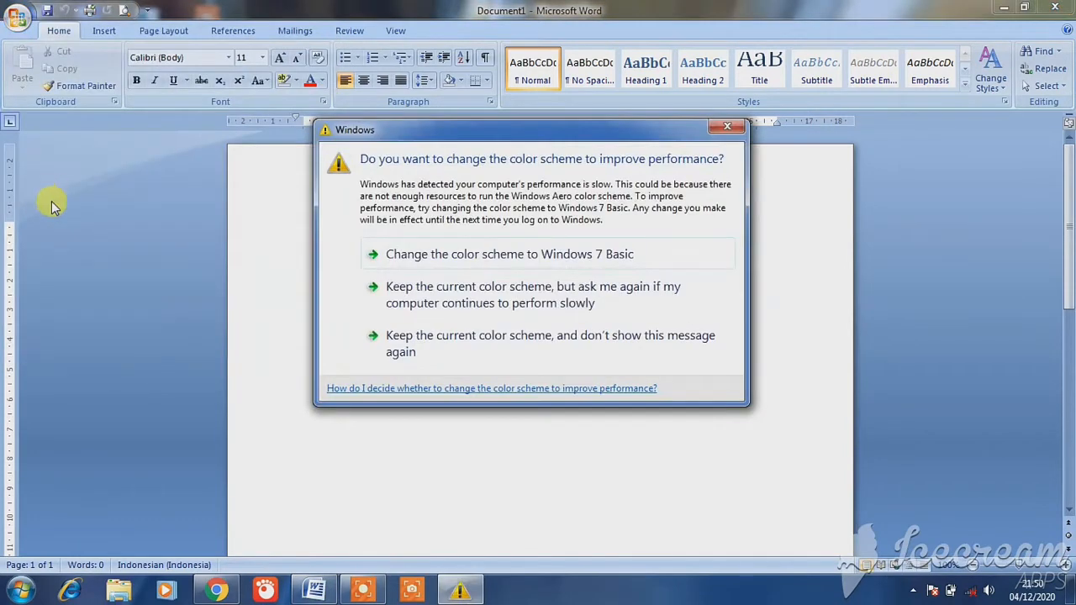
click(727, 127)
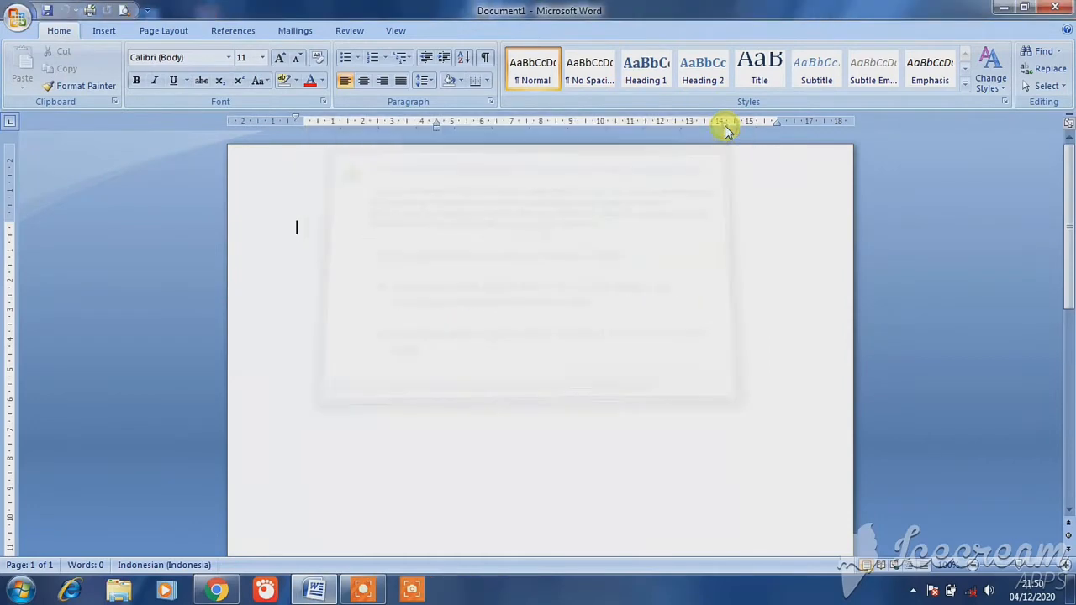
click(32, 24)
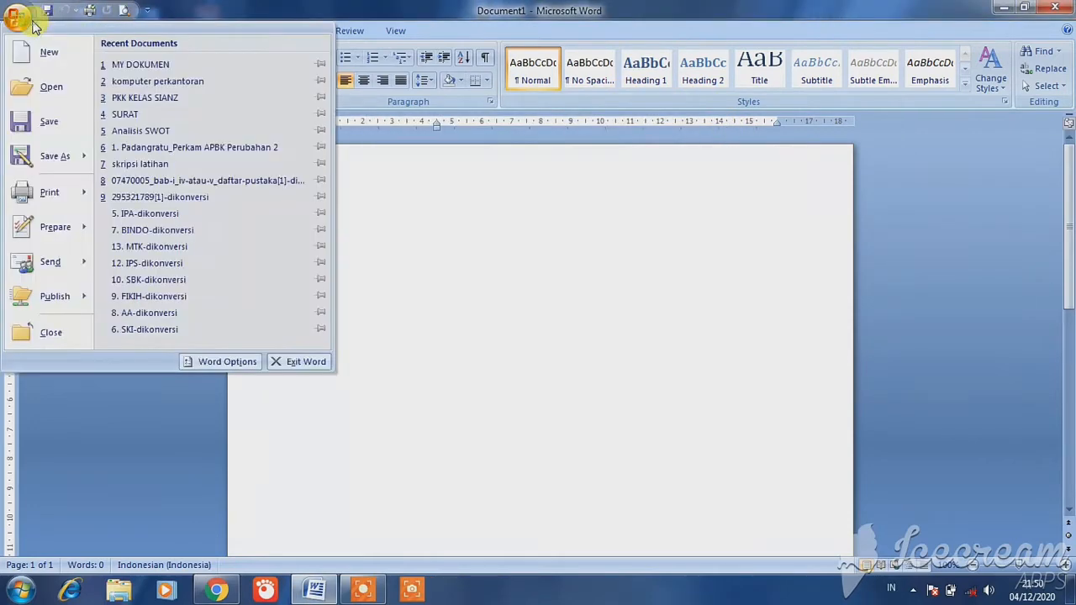
mouse_move(52, 197)
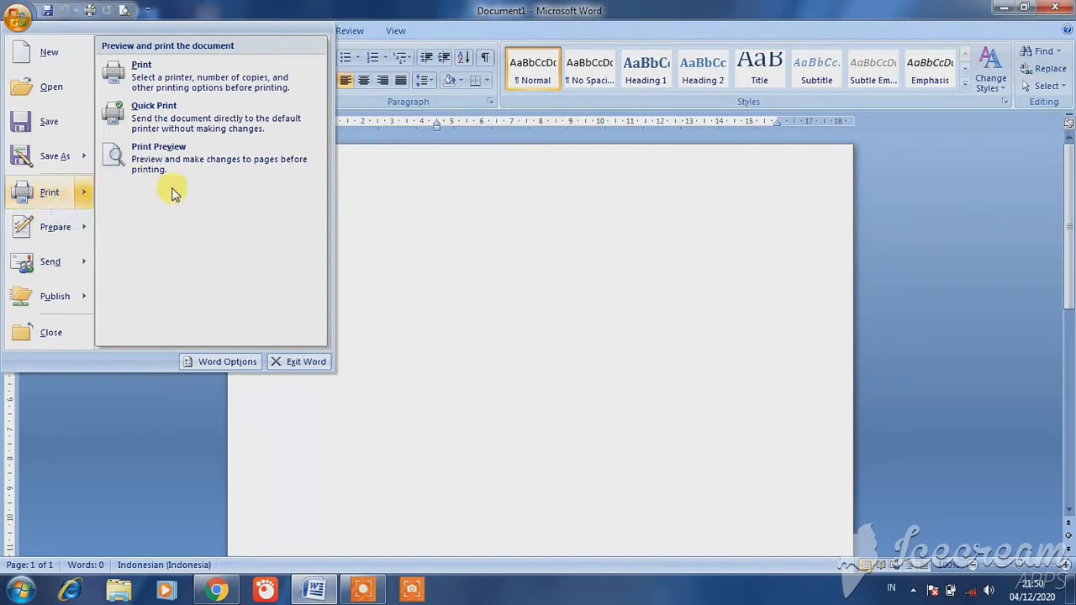
click(370, 220)
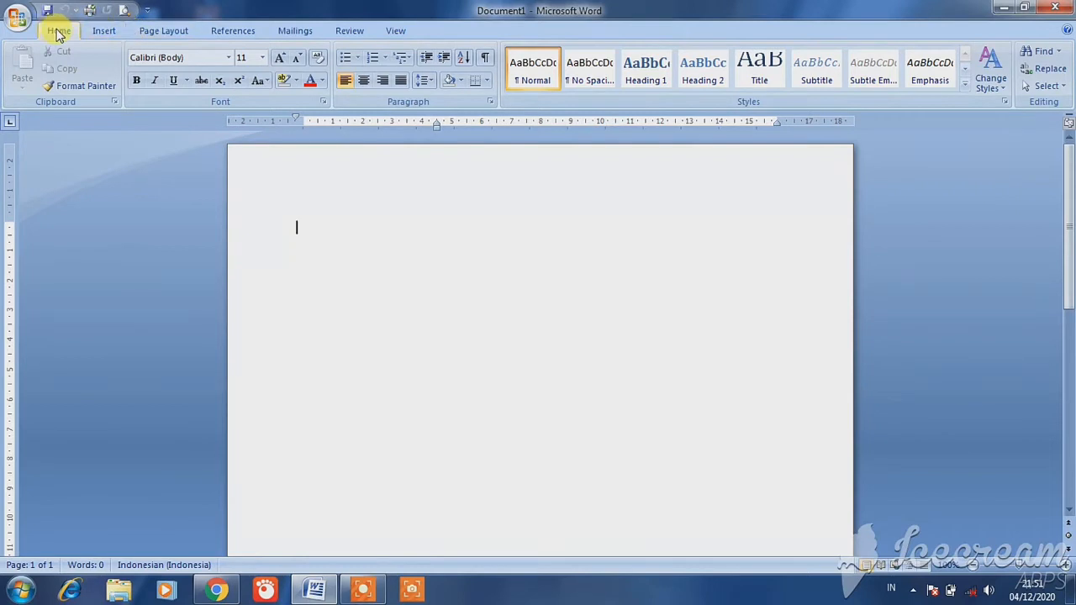
- Examine the available command groups for Insert, Page Layout, References, Mailings, Review and View
click(101, 31)
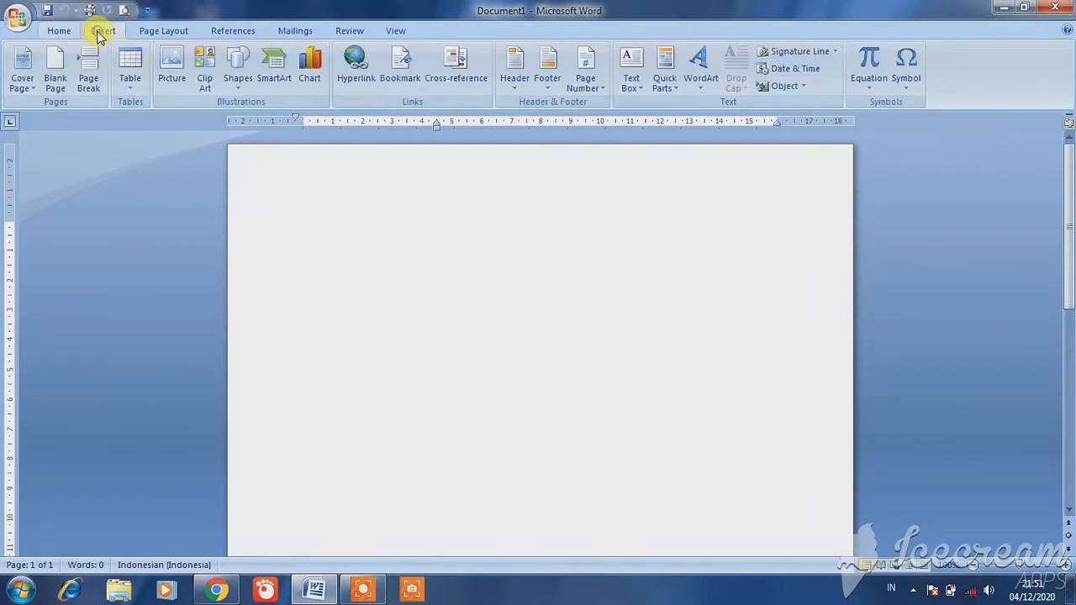
click(160, 34)
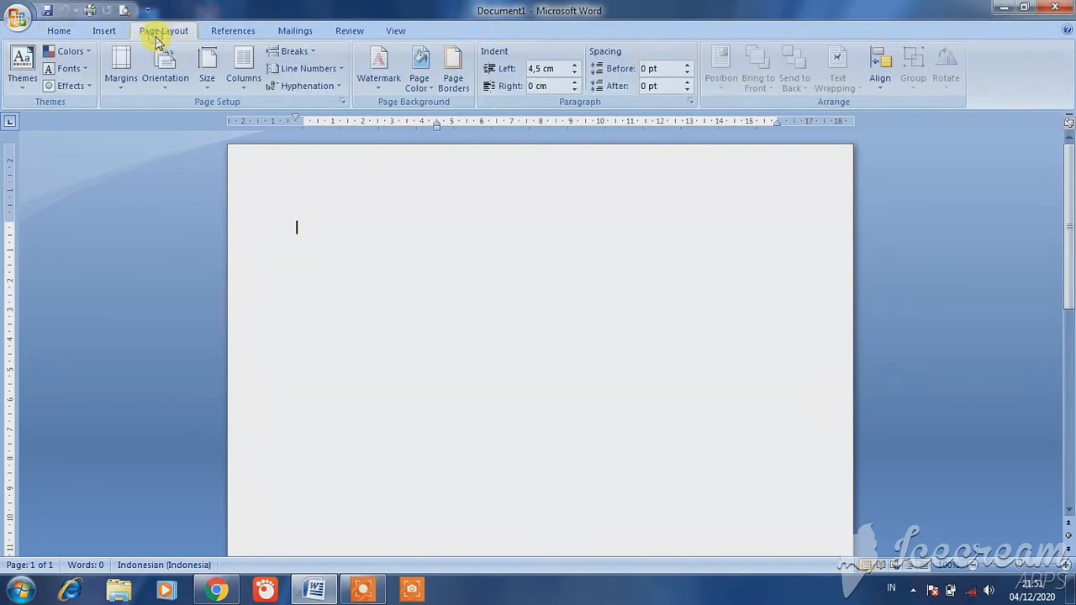
click(231, 34)
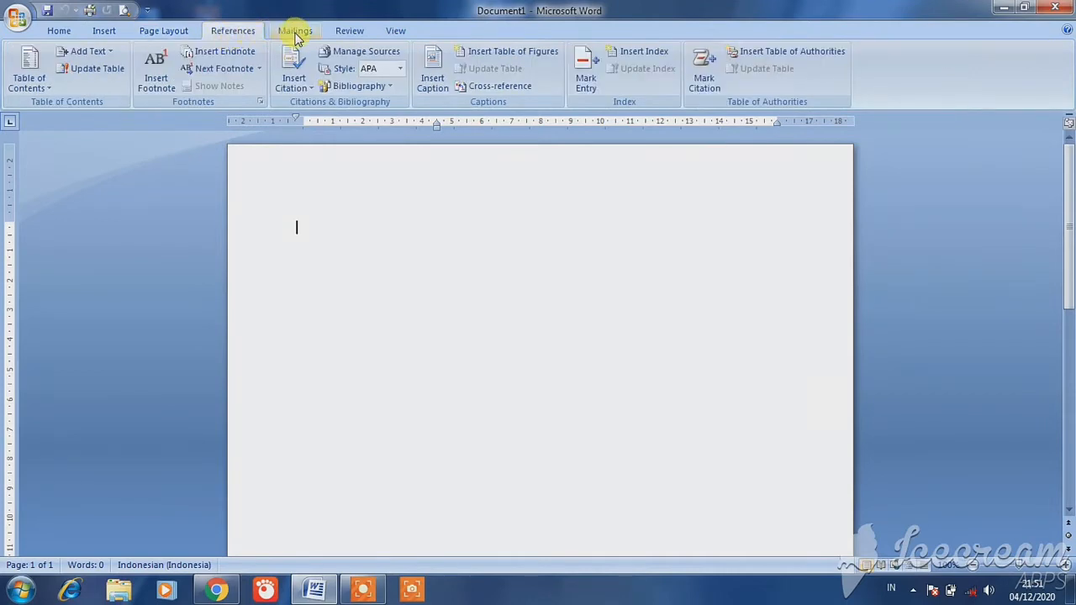
click(294, 33)
click(348, 35)
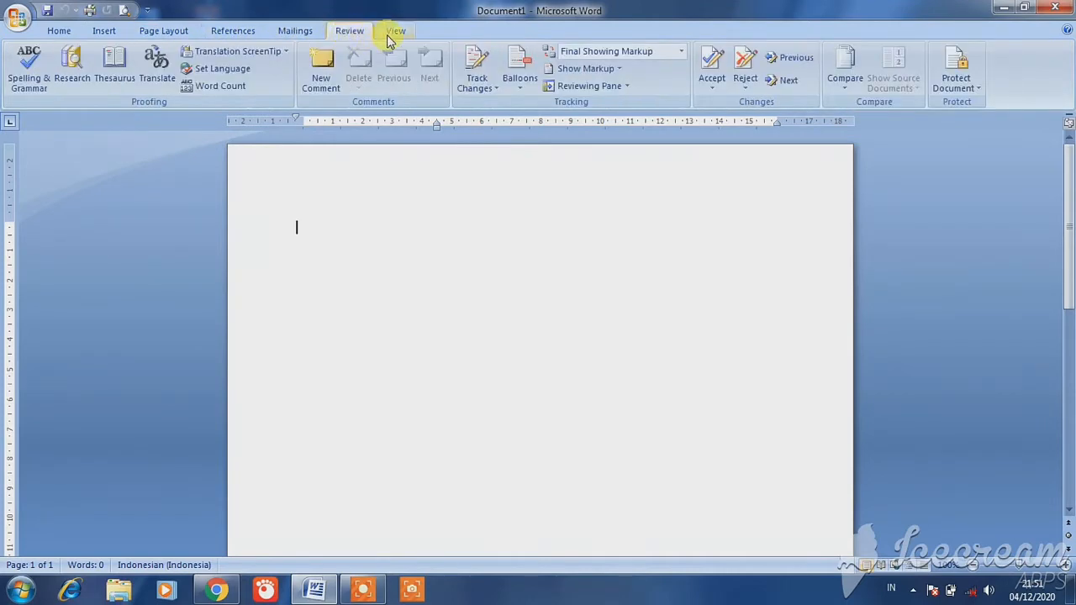
click(397, 35)
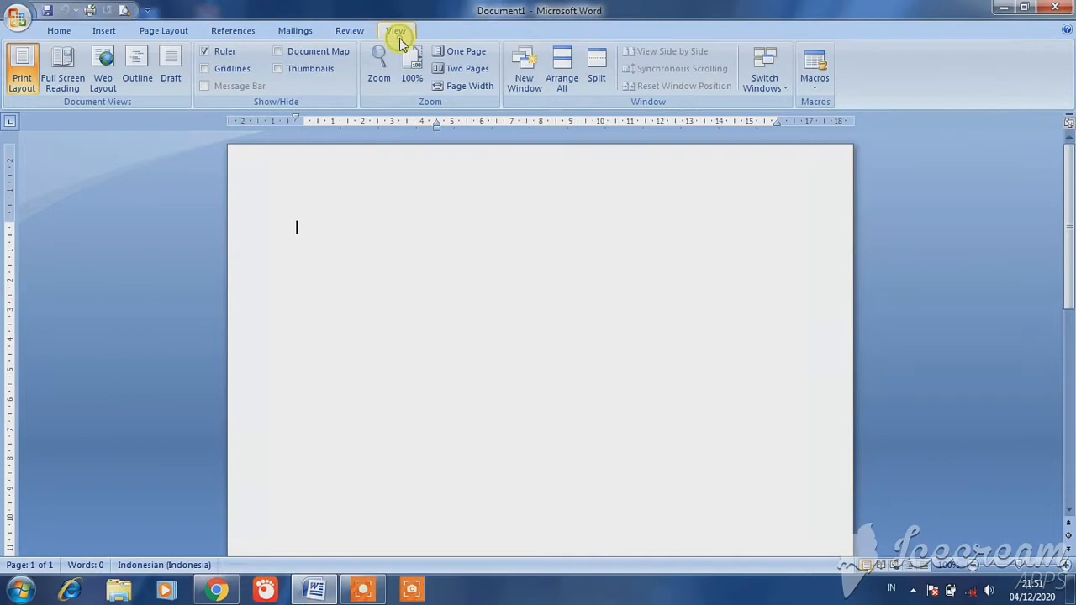
- Return to the Home commands and write a sentence starting with "Nama saya" followed by a first name
click(59, 31)
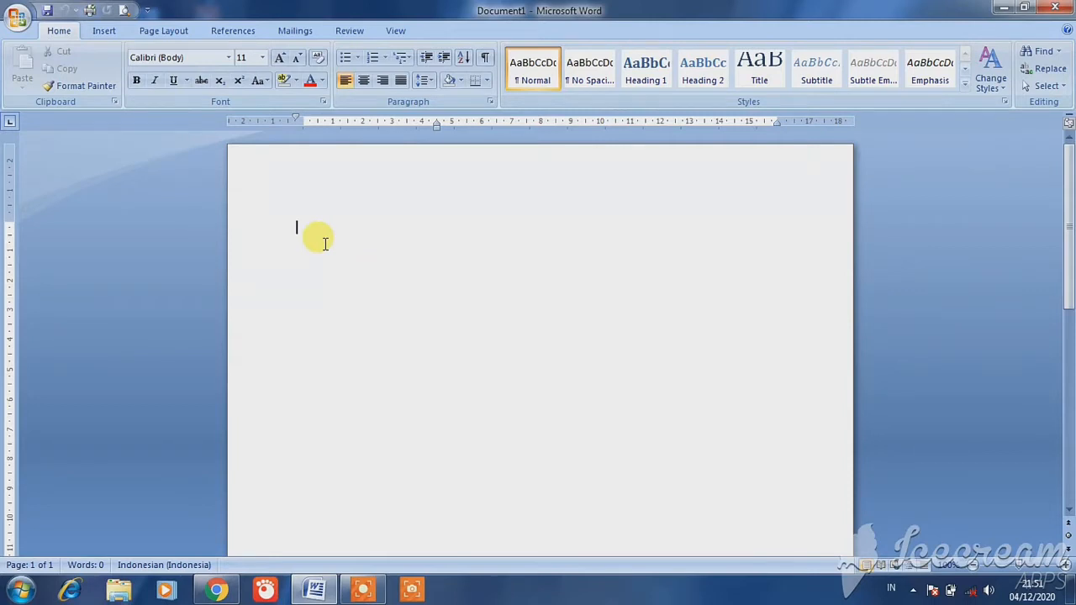
text(nam)
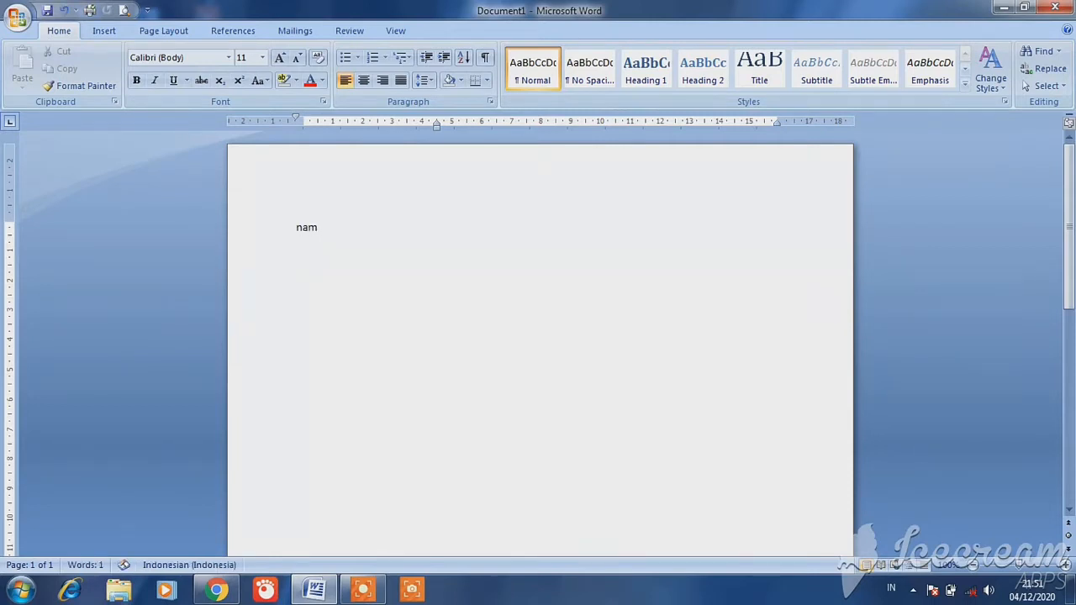
text(a saya budi)
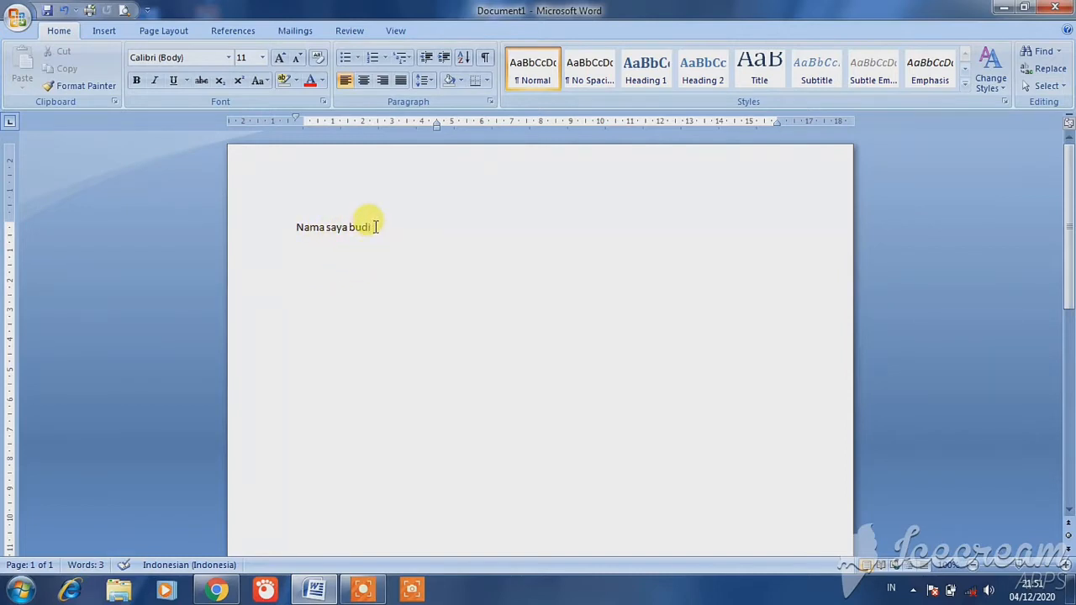
- Format the whole sentence in the Arial font at size 12
drag(376, 227, 314, 228)
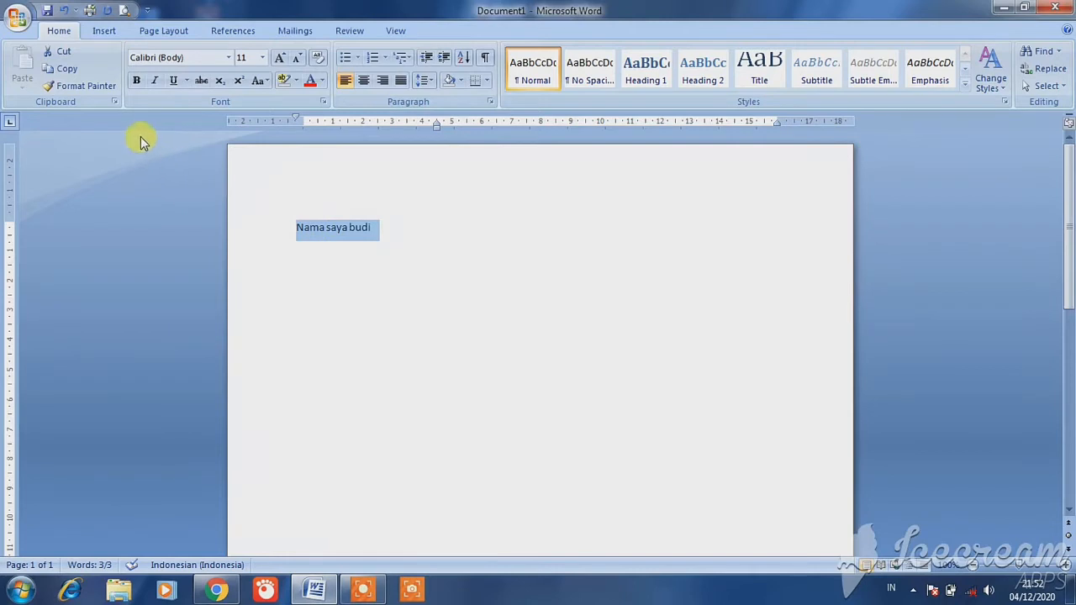
click(228, 59)
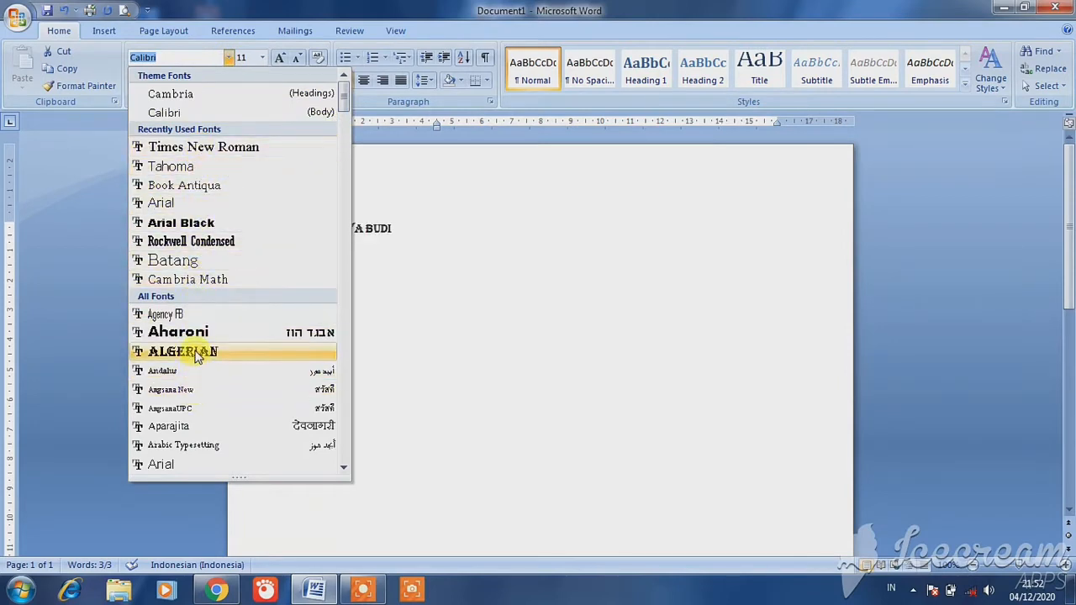
click(195, 214)
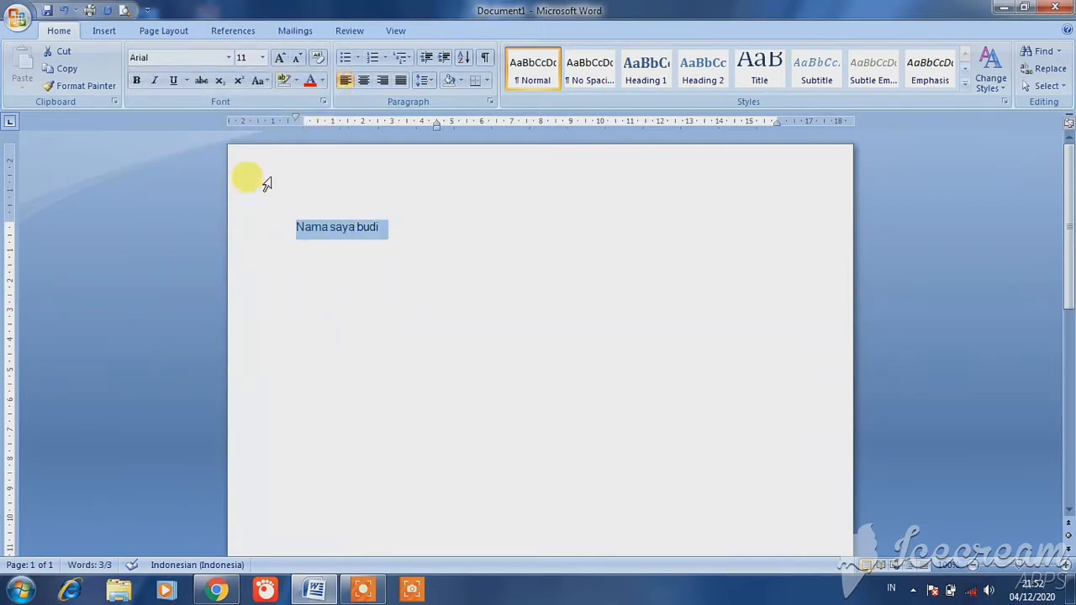
click(263, 56)
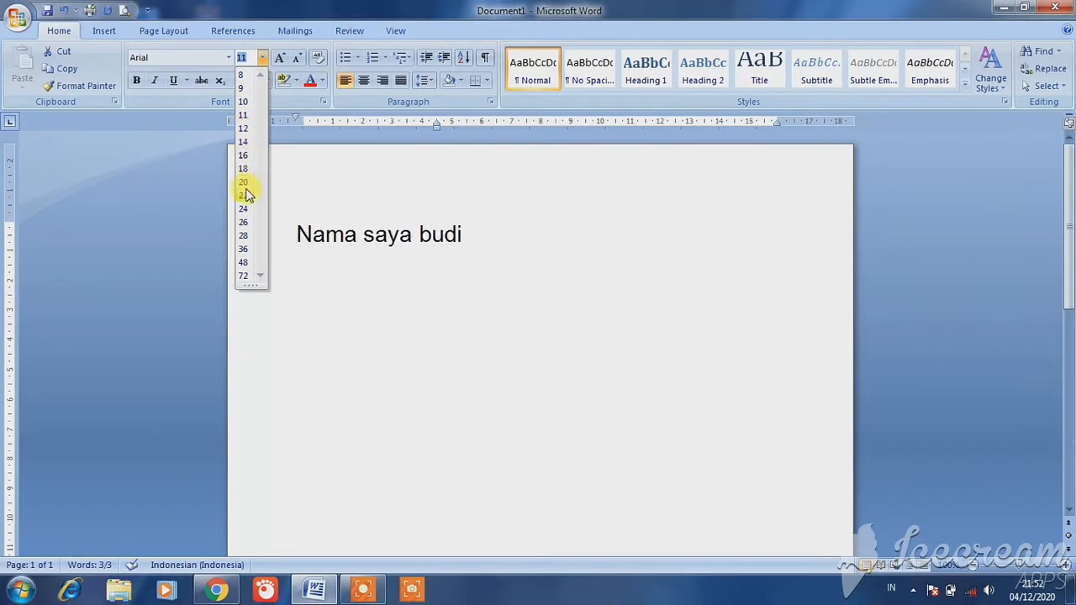
click(243, 129)
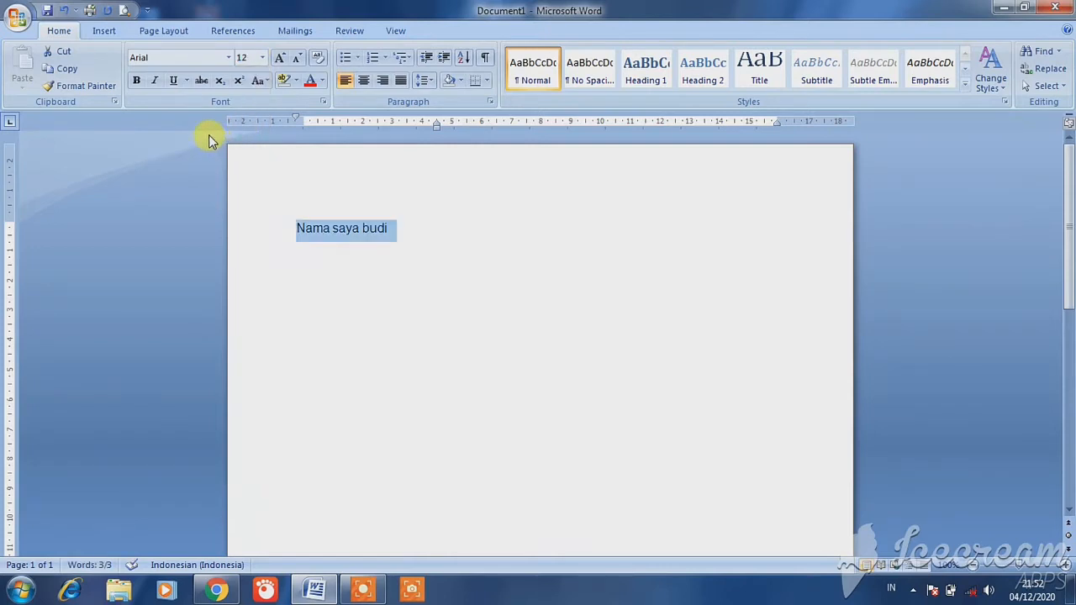
- Try bold, italic and underline on the sentence, remove all three styles and deselect the text
click(135, 83)
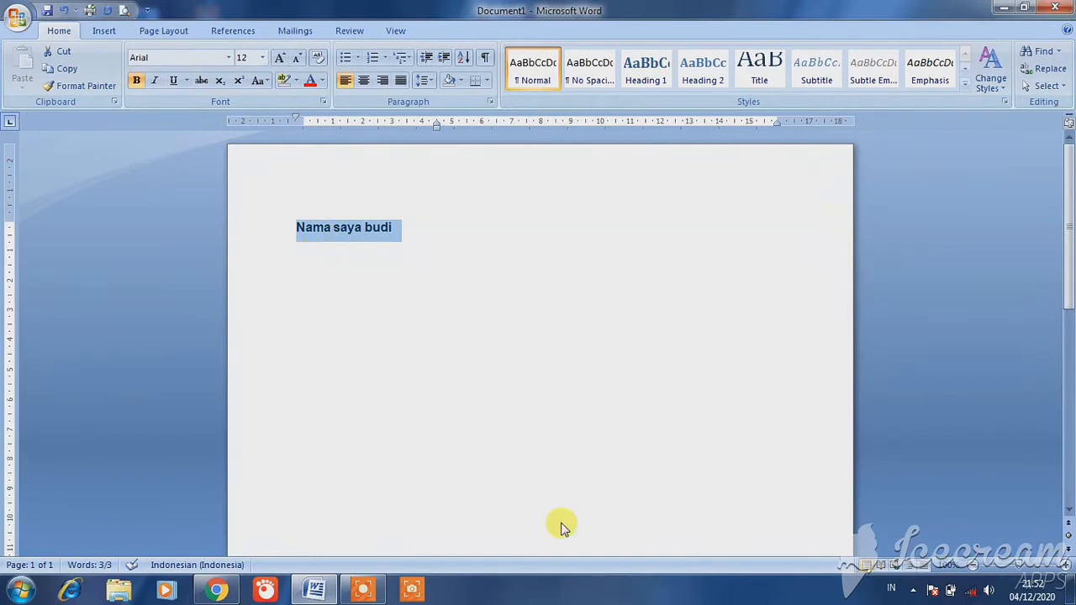
click(156, 84)
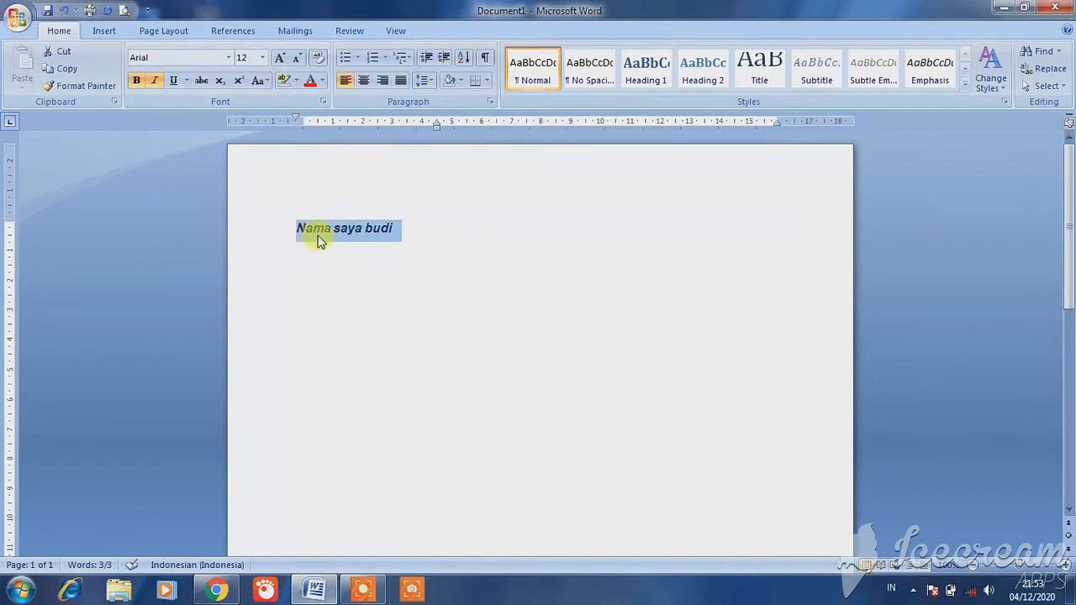
click(174, 84)
click(174, 88)
click(154, 81)
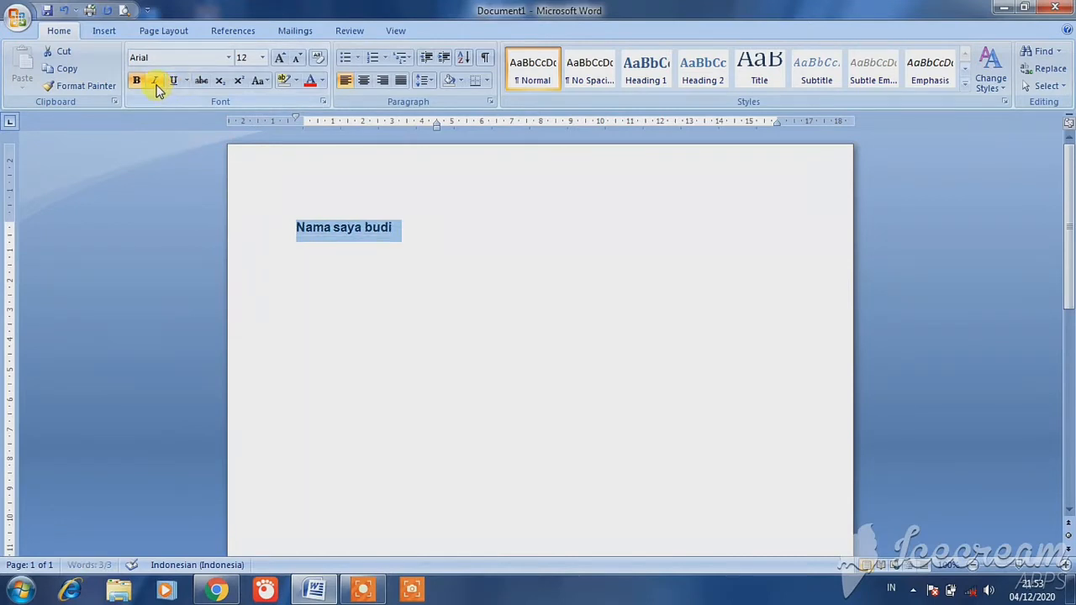
click(135, 81)
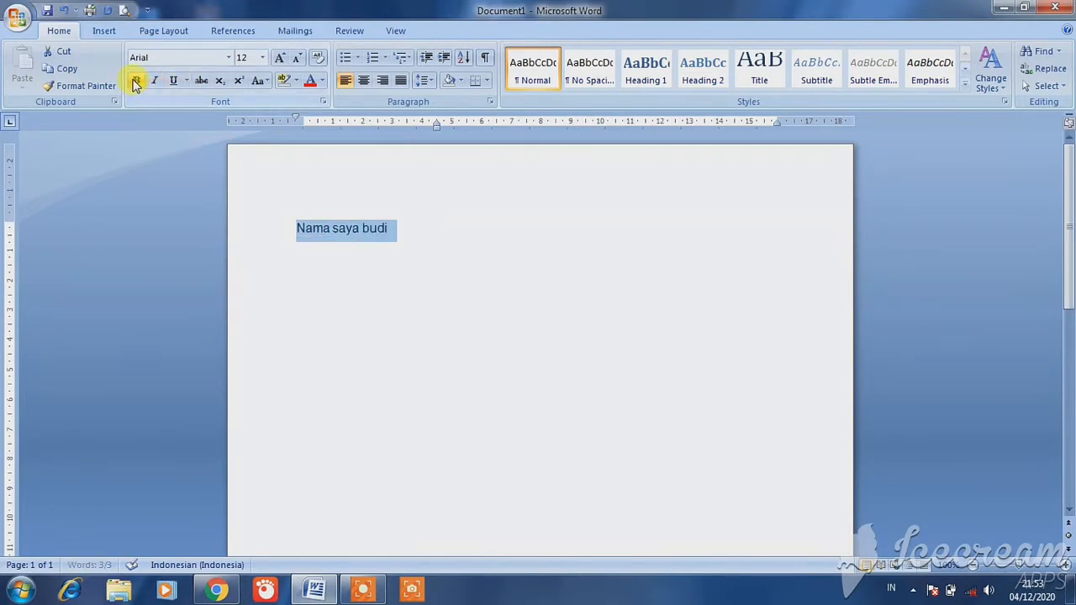
click(369, 294)
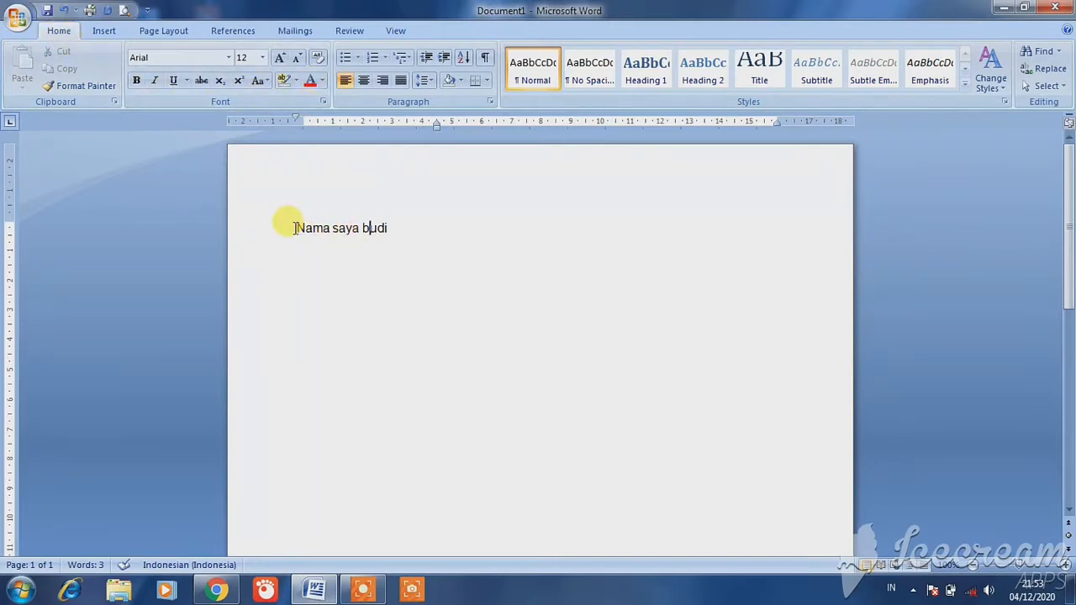
- Try strikethrough and superscript on the whole sentence, removing each effect again
drag(294, 228, 409, 229)
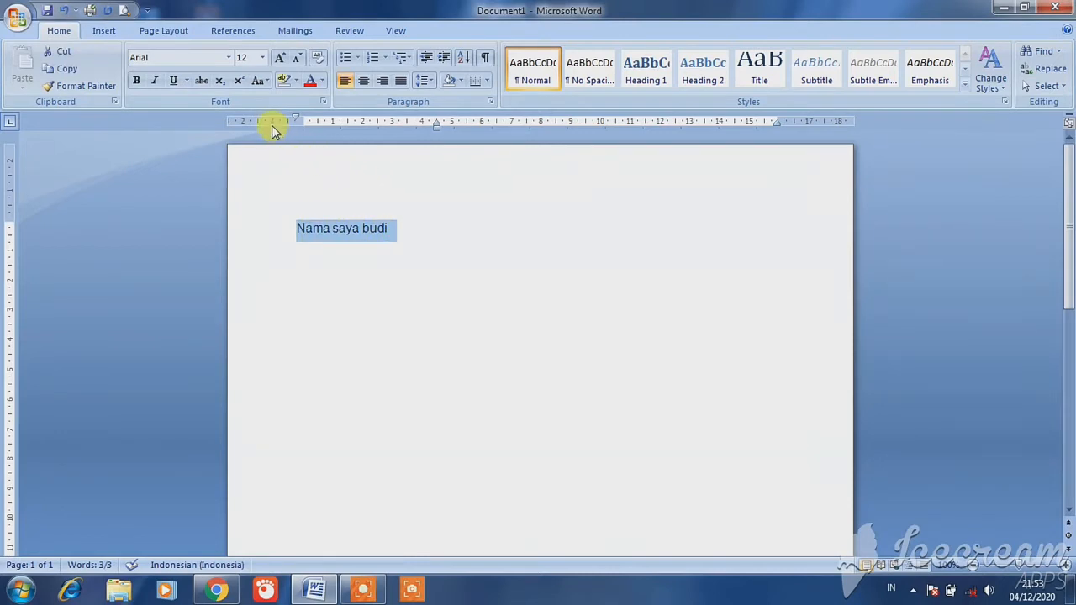
click(203, 82)
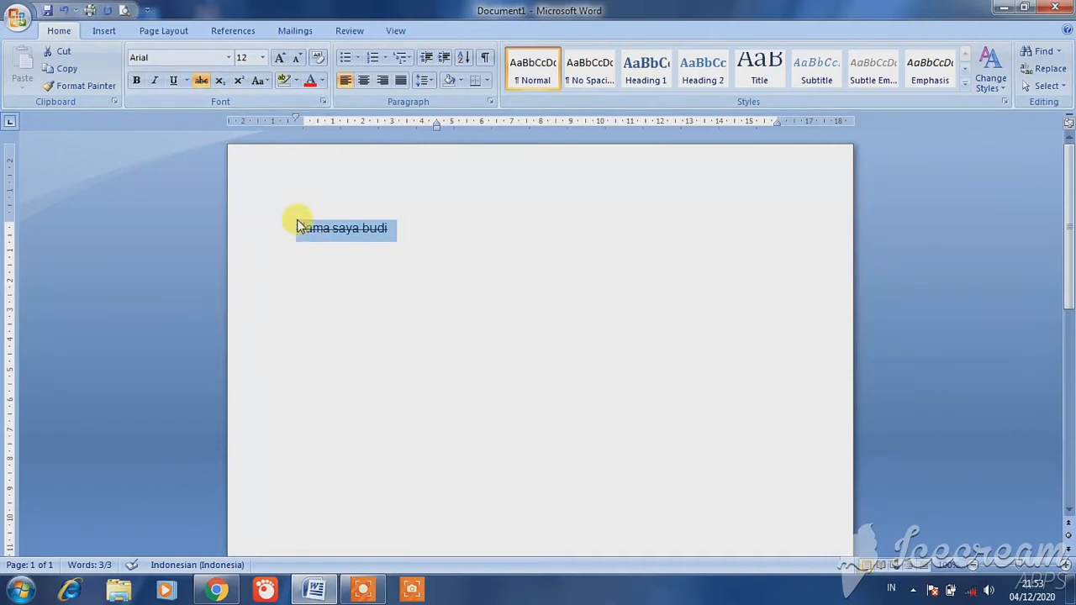
click(201, 81)
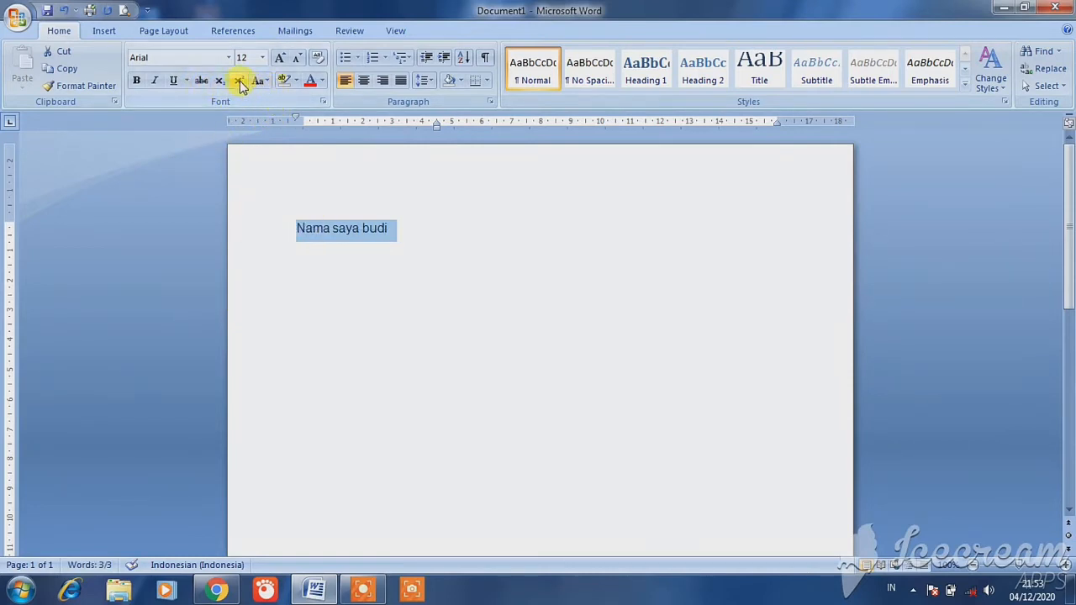
click(239, 81)
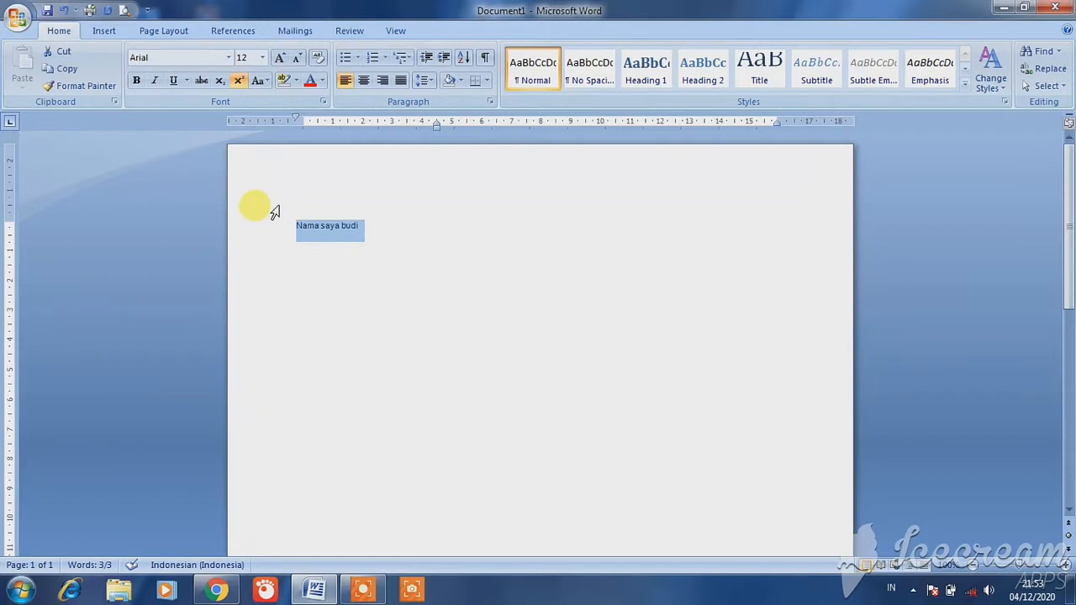
click(240, 82)
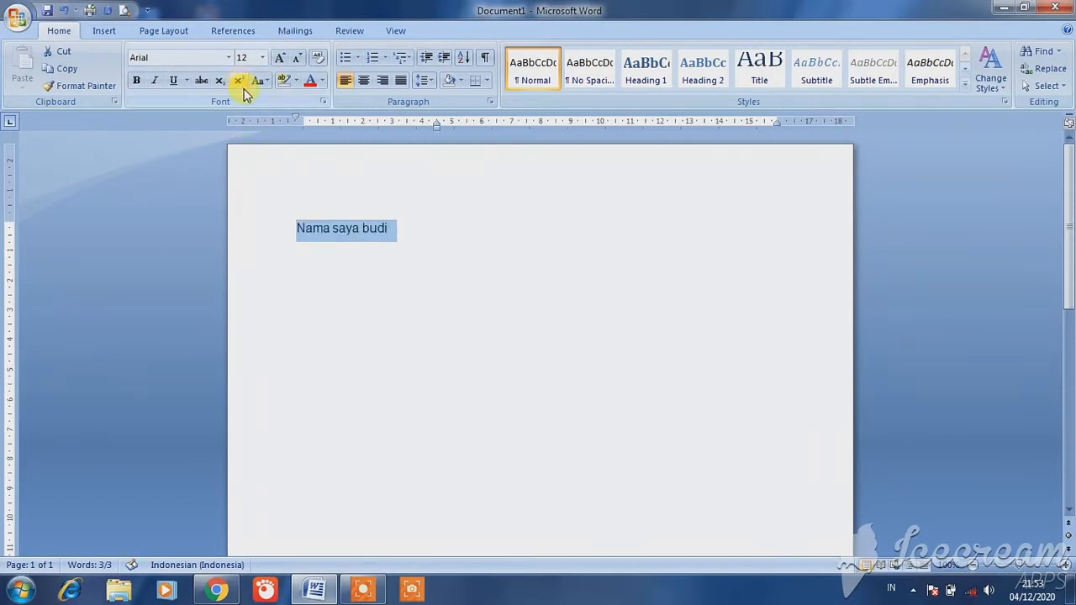
- Try sentence case and UPPERCASE on the whole sentence, returning it to sentence case
click(267, 81)
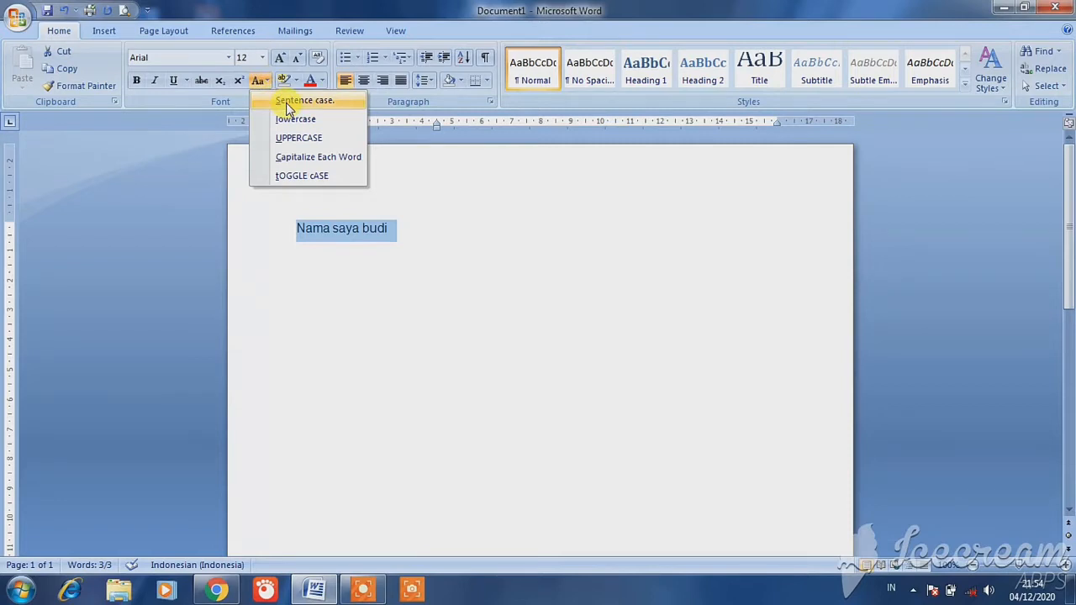
click(286, 103)
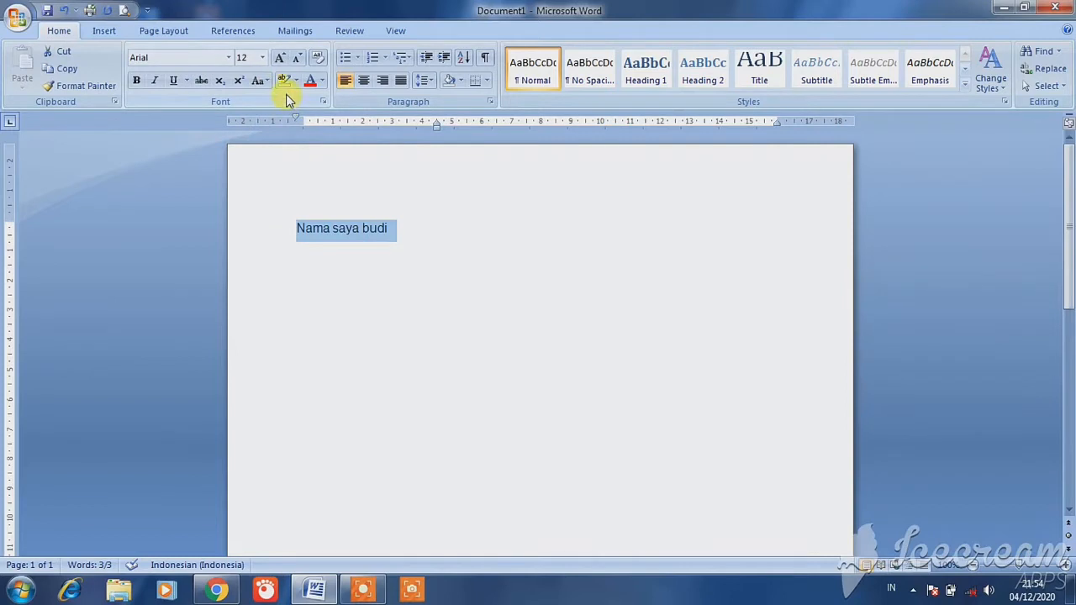
click(266, 84)
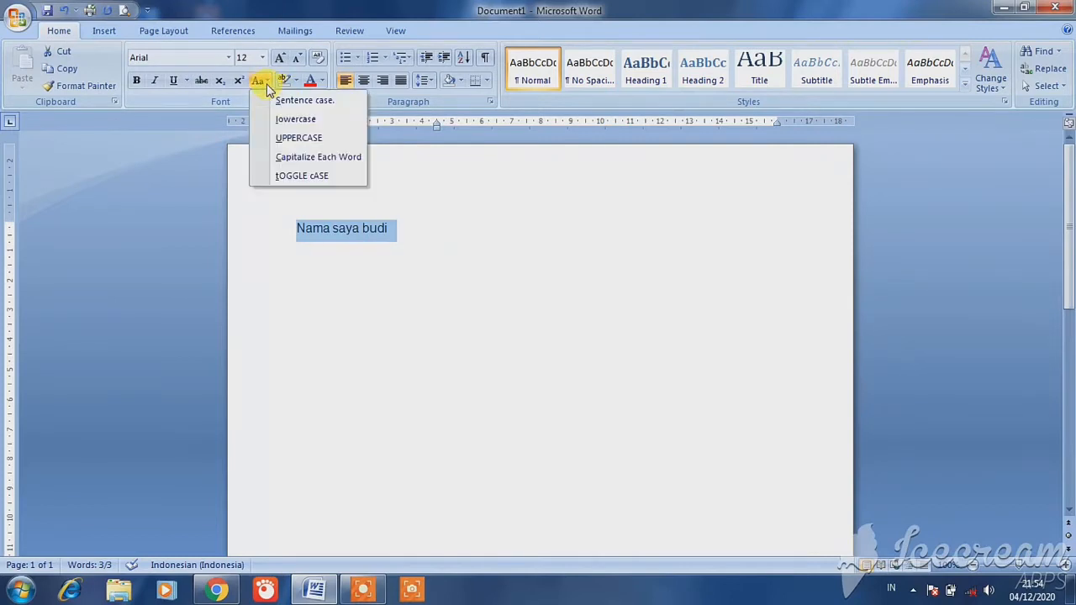
click(296, 139)
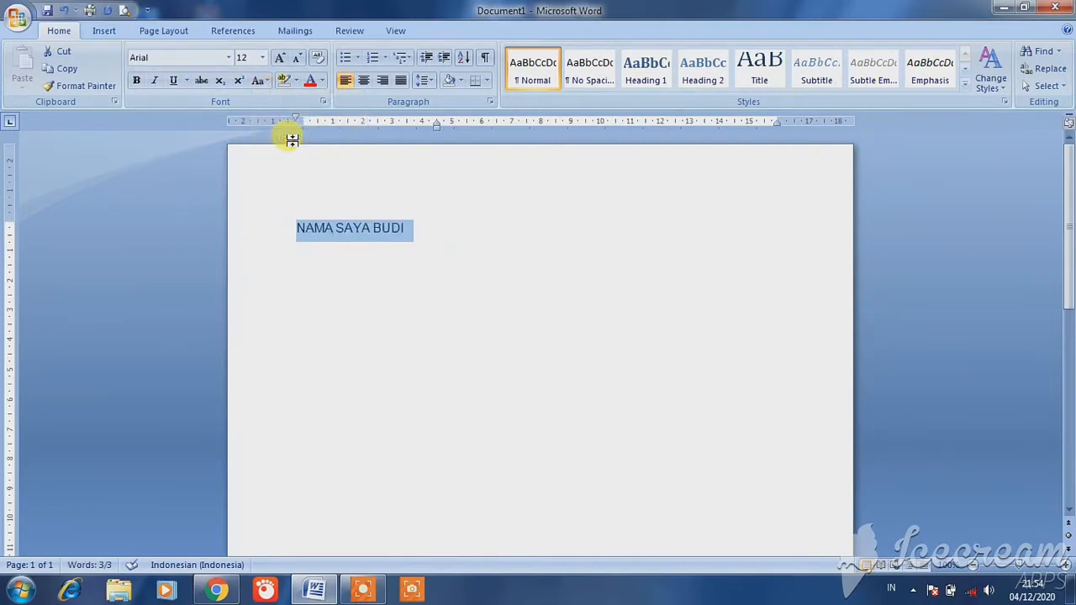
click(266, 81)
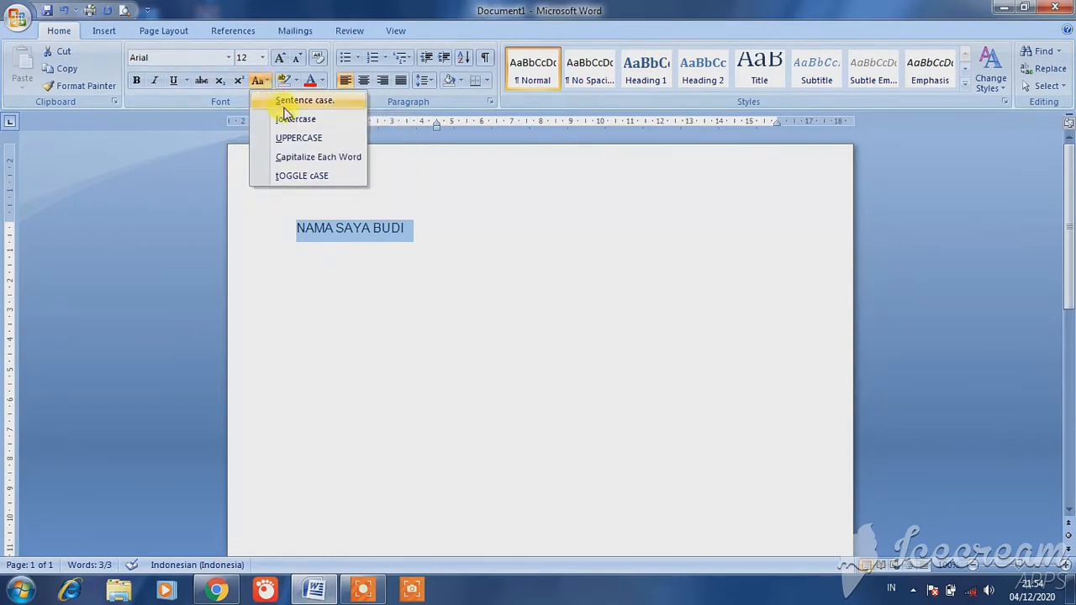
click(296, 101)
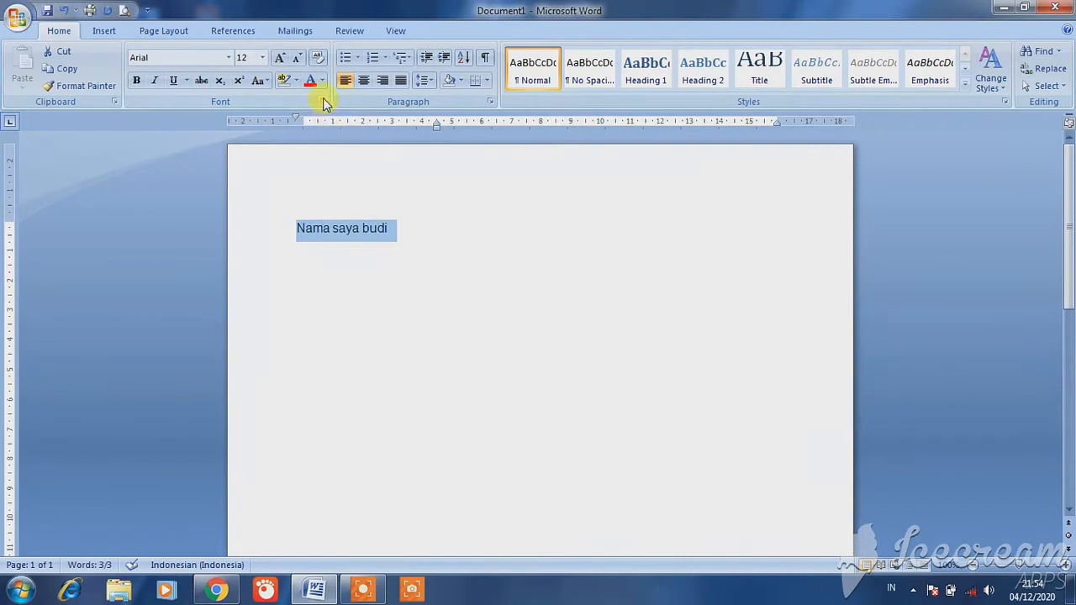
- Try center and right alignment on the sentence, returning it to left alignment
click(363, 85)
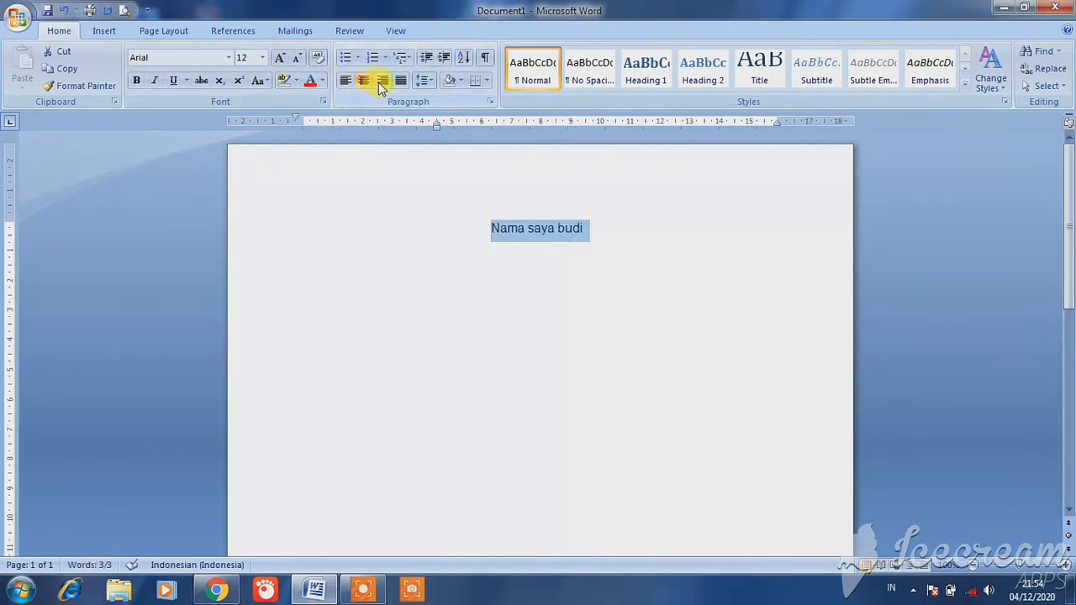
click(383, 84)
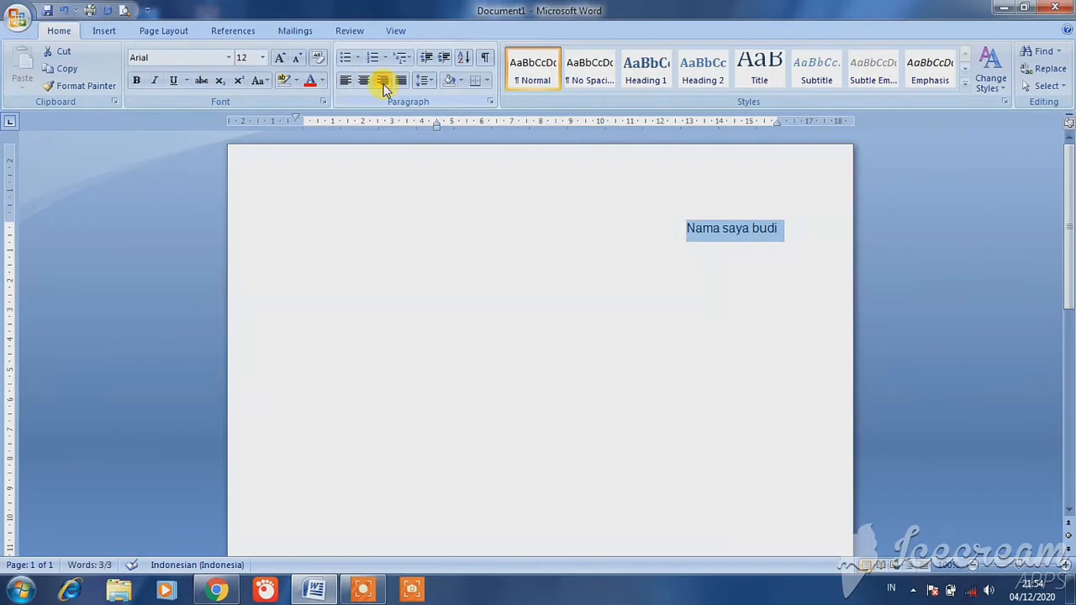
click(345, 84)
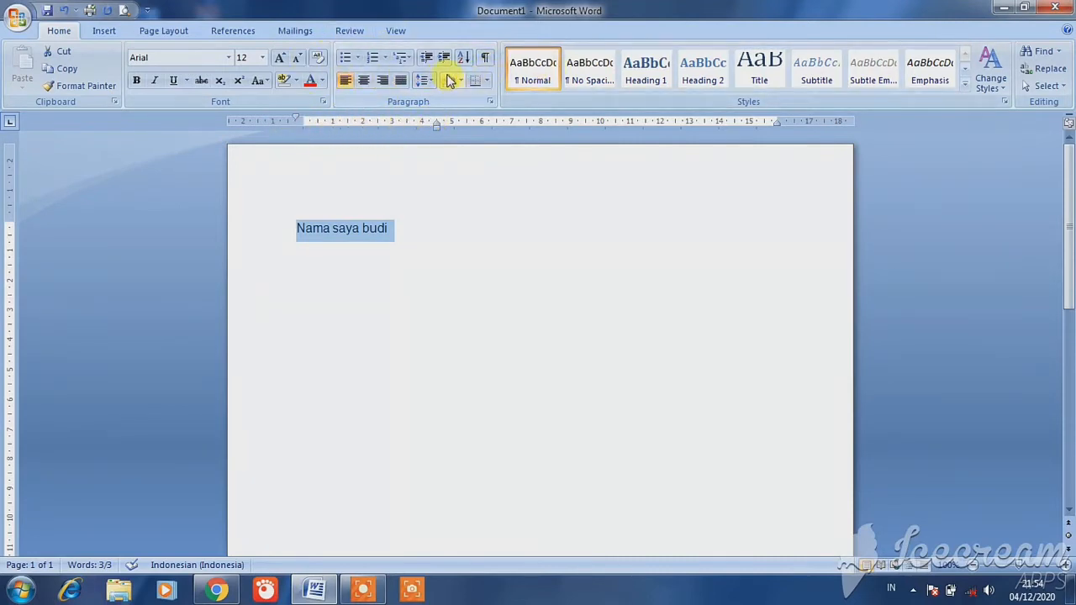
- Look at the built-in cover pages, try inserting a blank page before the sentence and undo the insertion
click(102, 32)
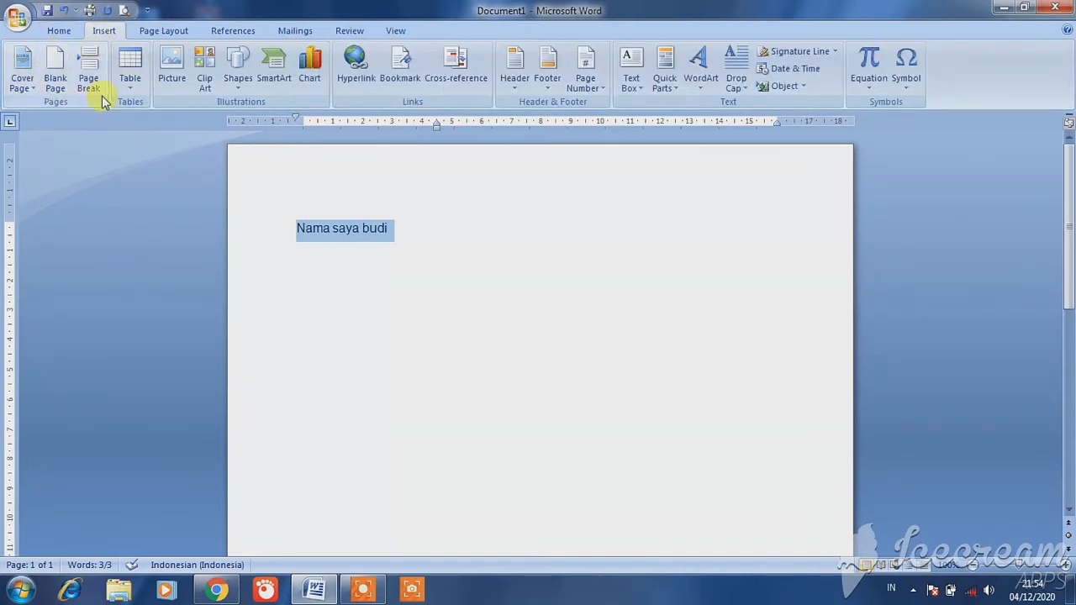
click(25, 82)
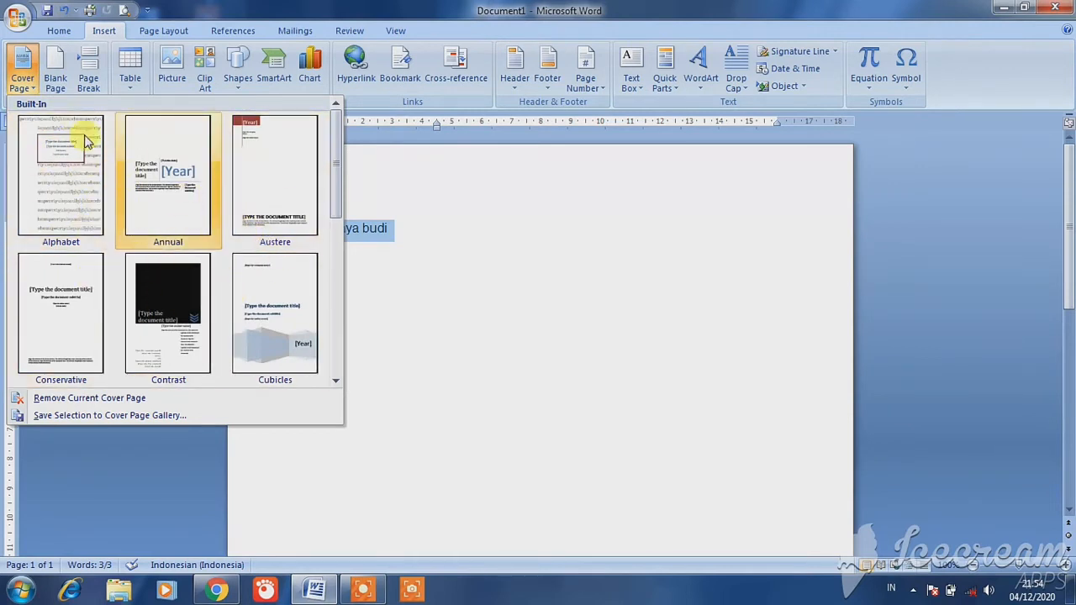
click(56, 75)
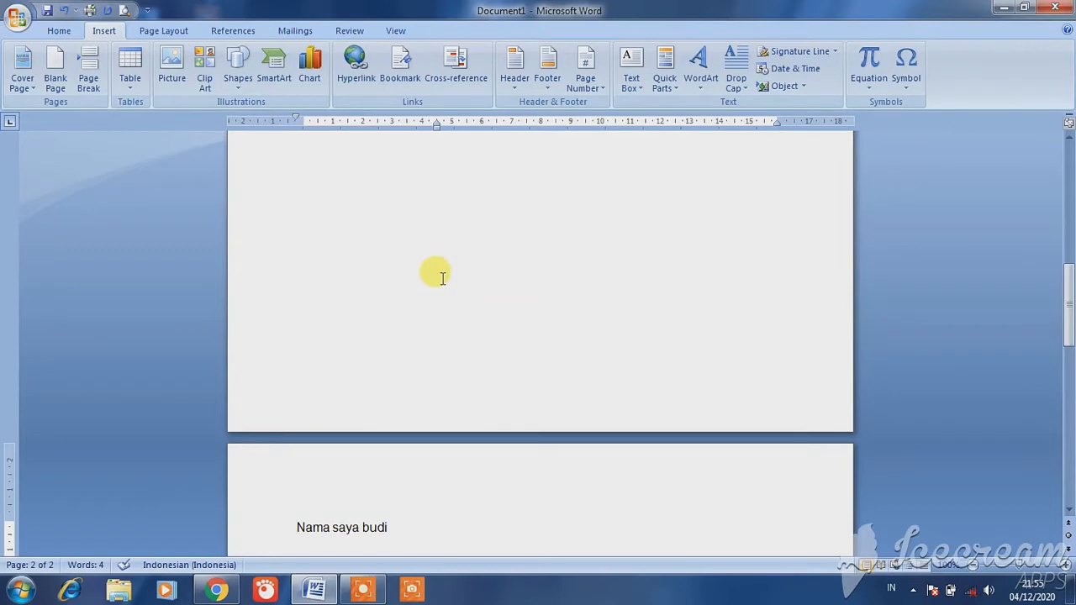
click(66, 11)
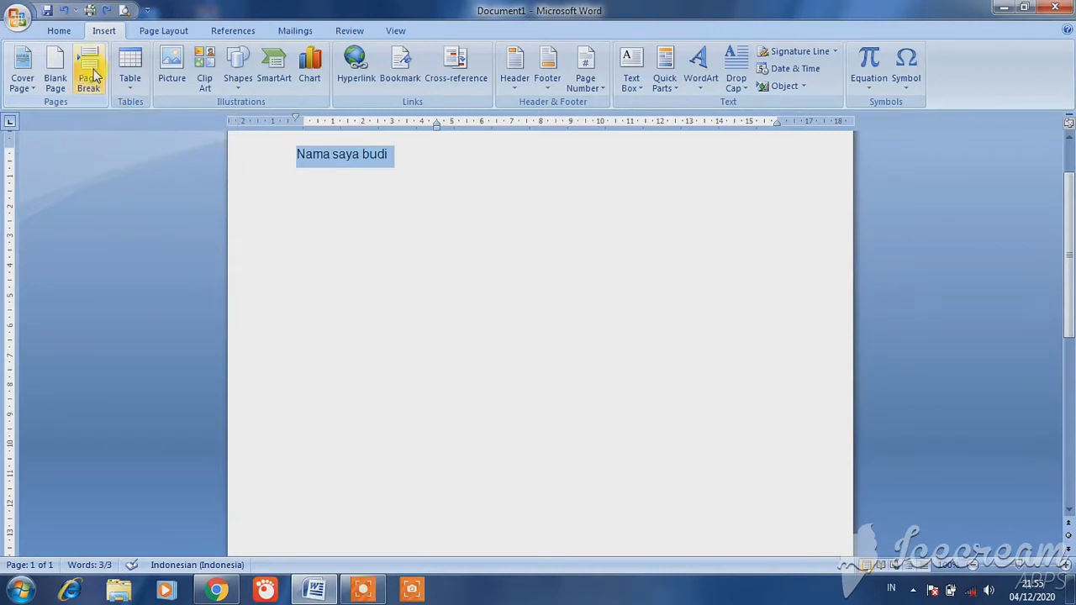
- Insert a table of three columns and two rows below the sentence and move it to the left margin
click(135, 88)
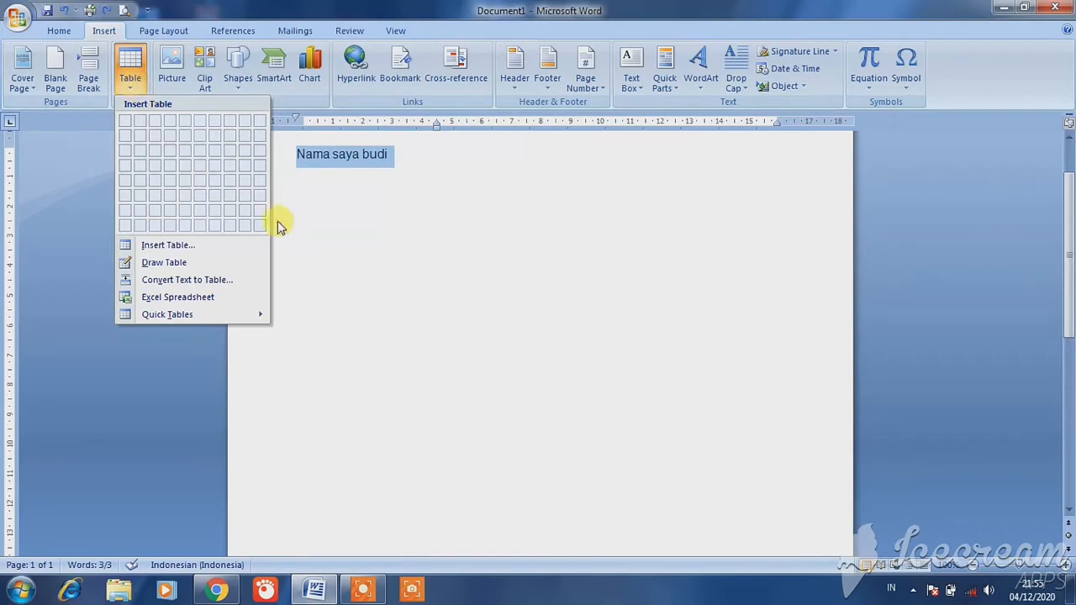
click(306, 221)
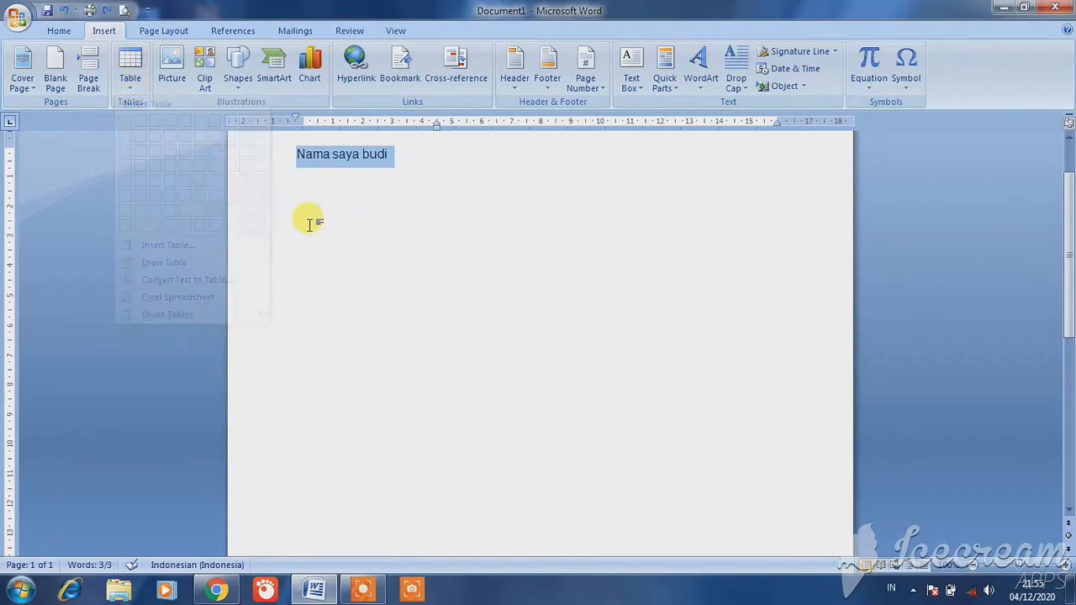
click(132, 87)
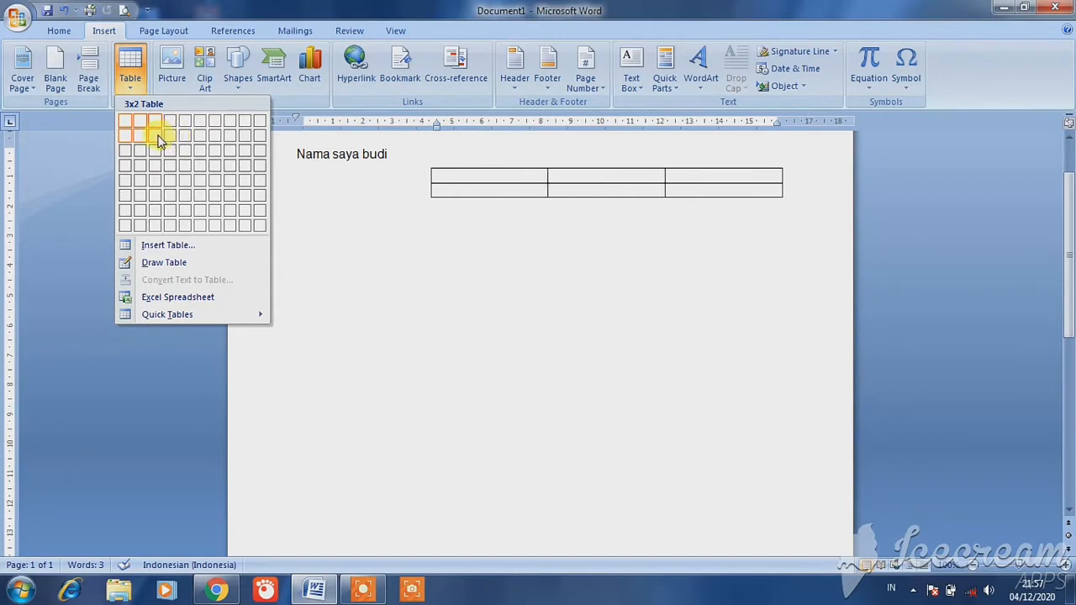
click(159, 139)
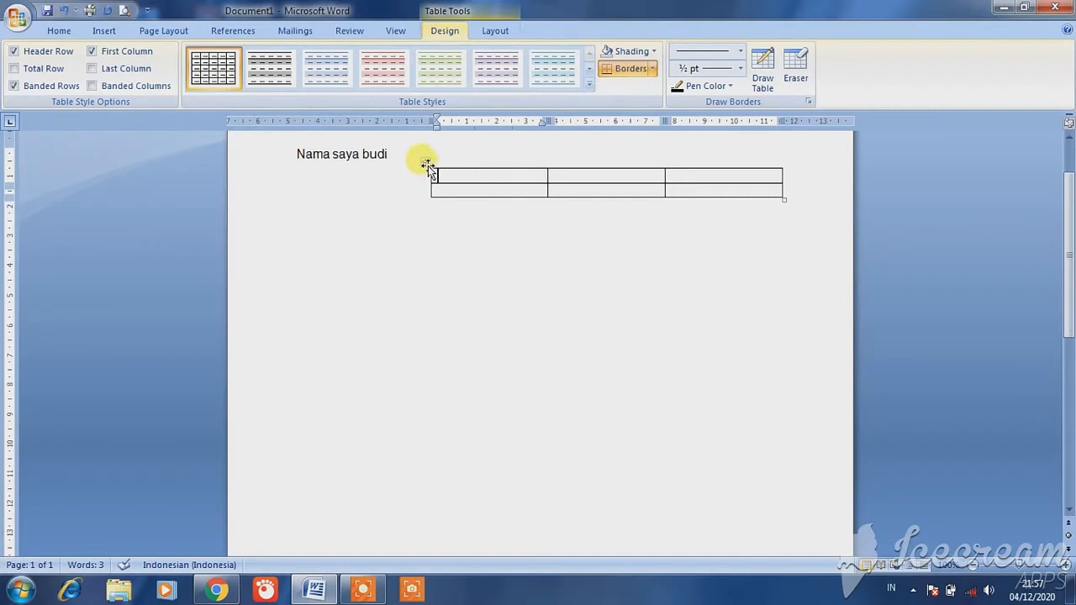
drag(426, 161, 290, 207)
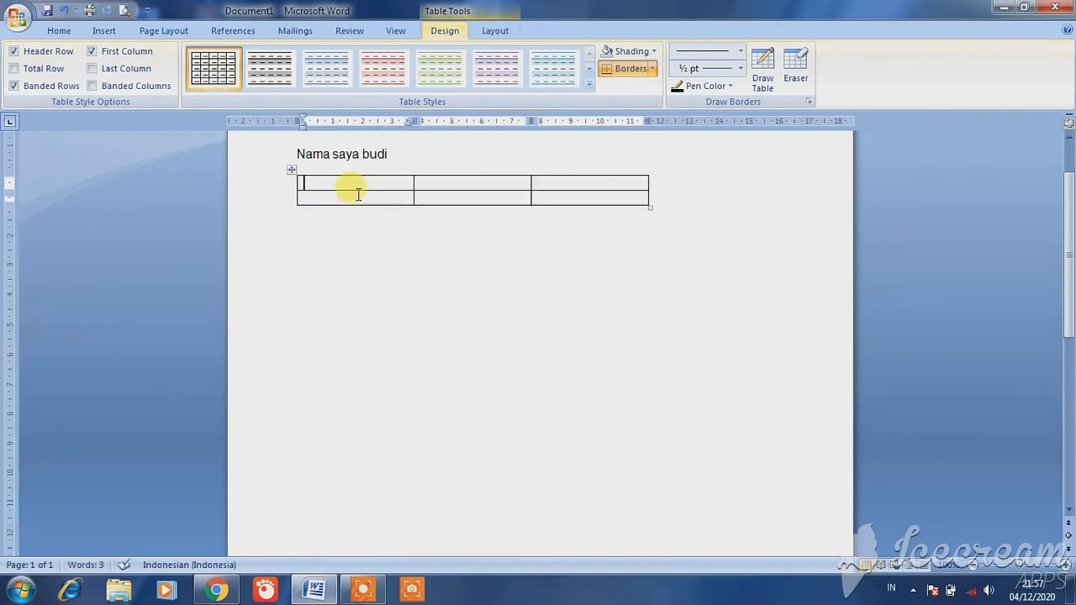
- Enter the headers "No .", "Nama" and "Alamat" in the table's first row and narrow the number column to fit
text(n)
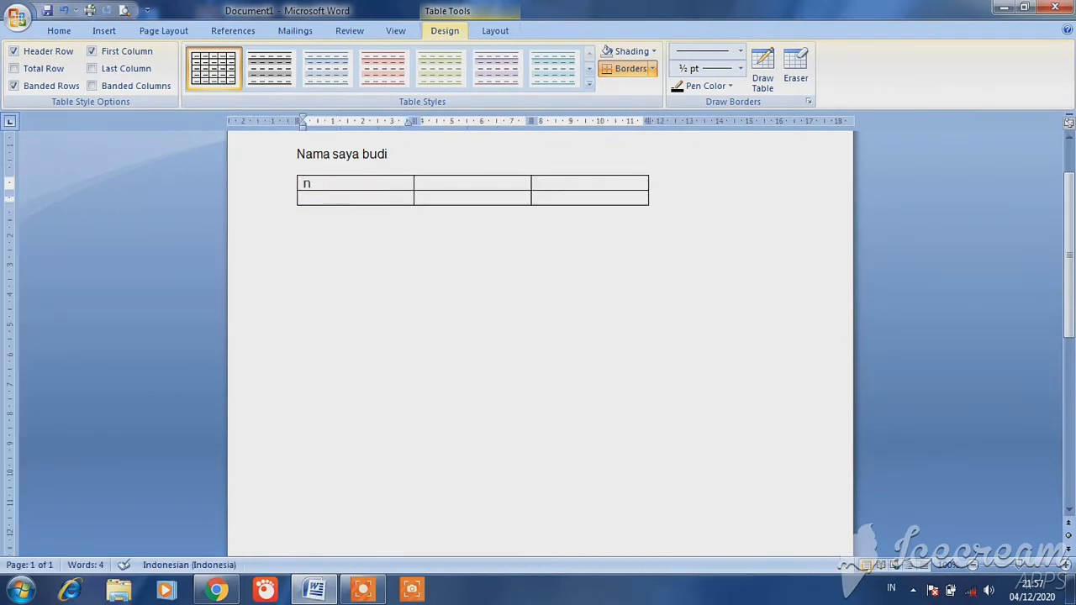
text(o)
click(425, 181)
text(nama)
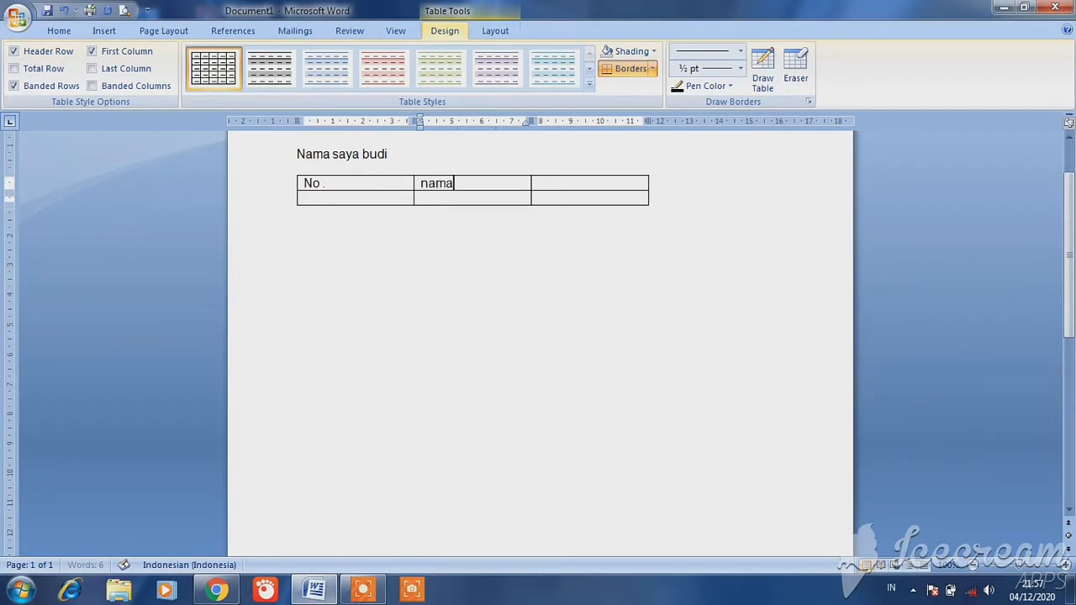
key(space)
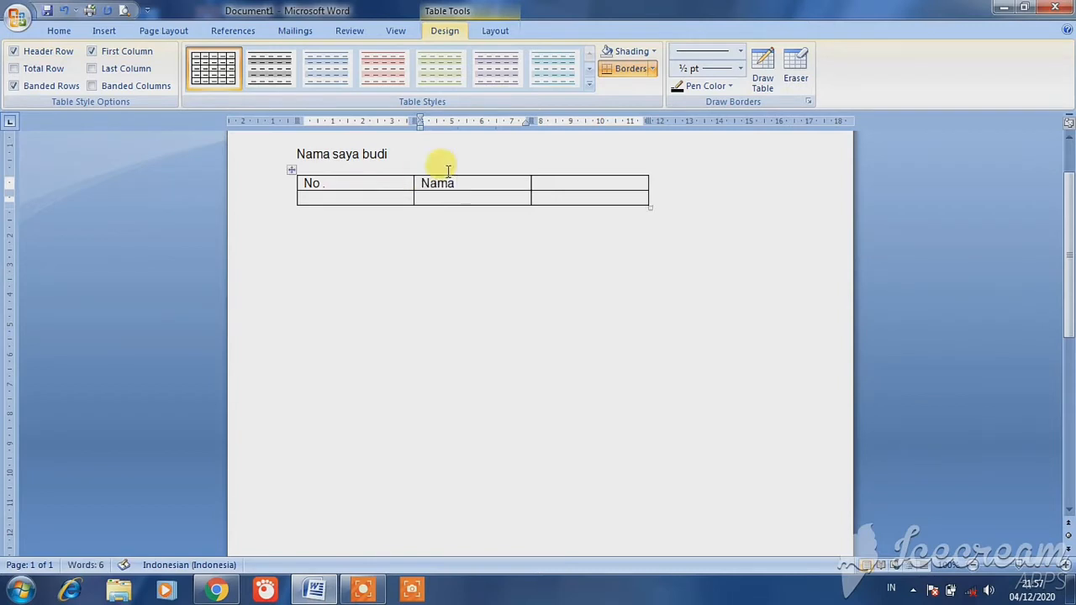
click(549, 181)
text(a)
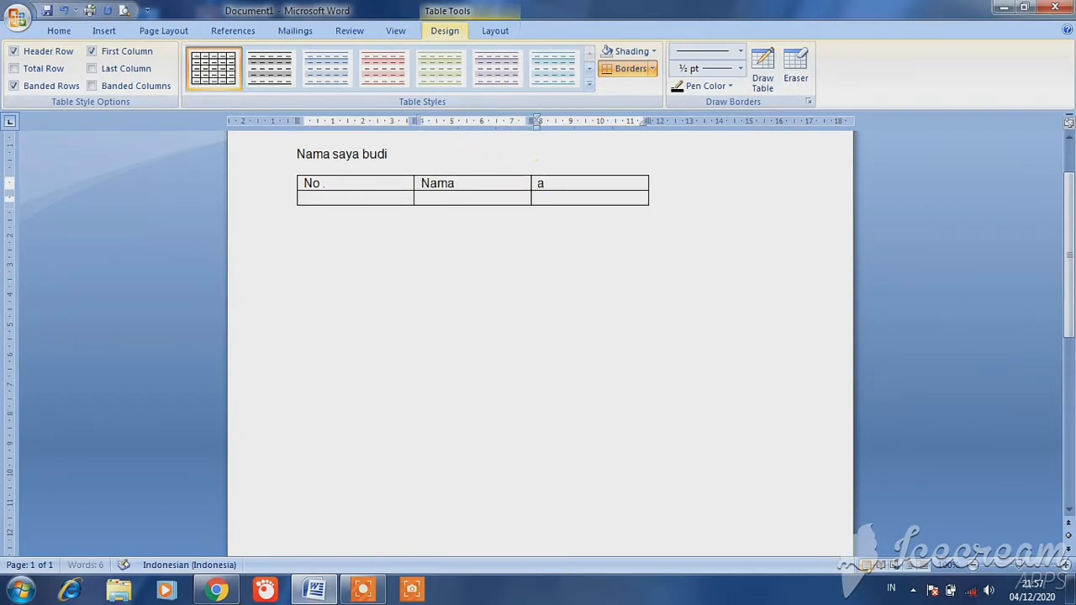
text(lamat)
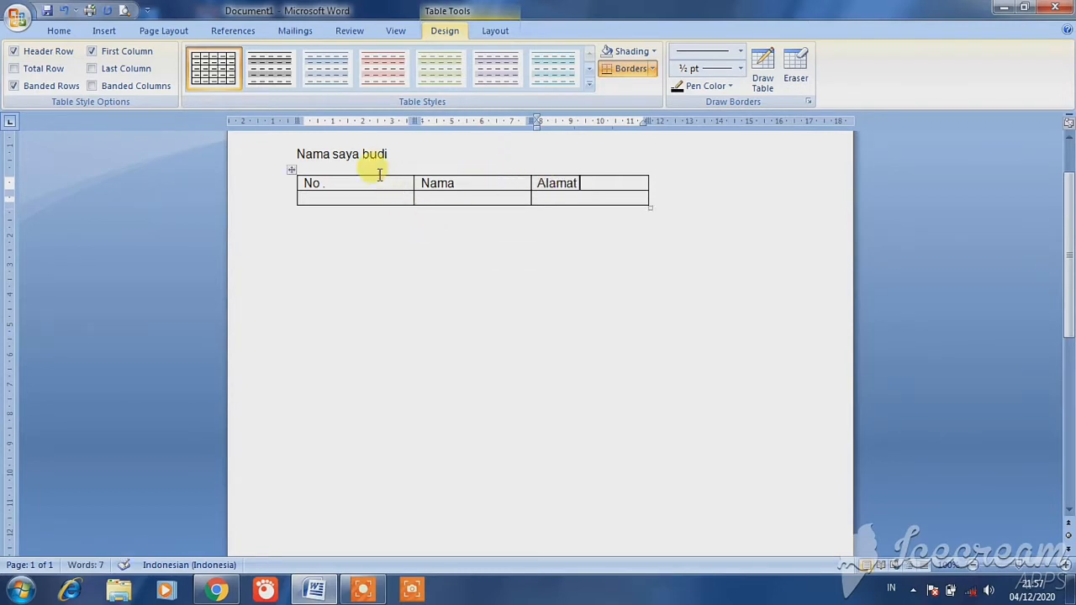
drag(412, 183, 332, 195)
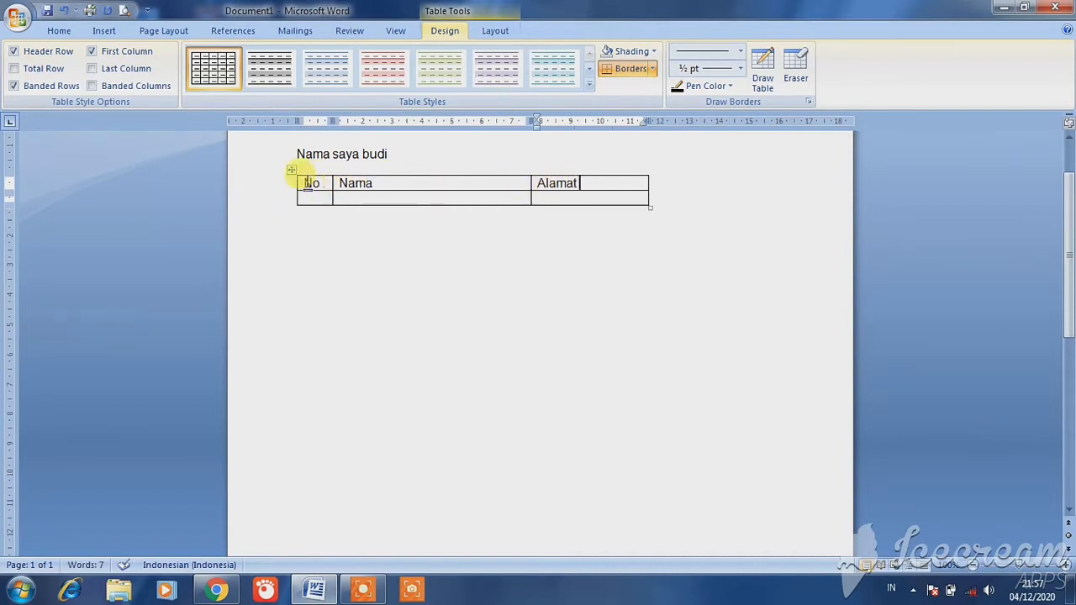
- Center the text of the table's header row, make it bold and deselect the row
drag(306, 183, 548, 189)
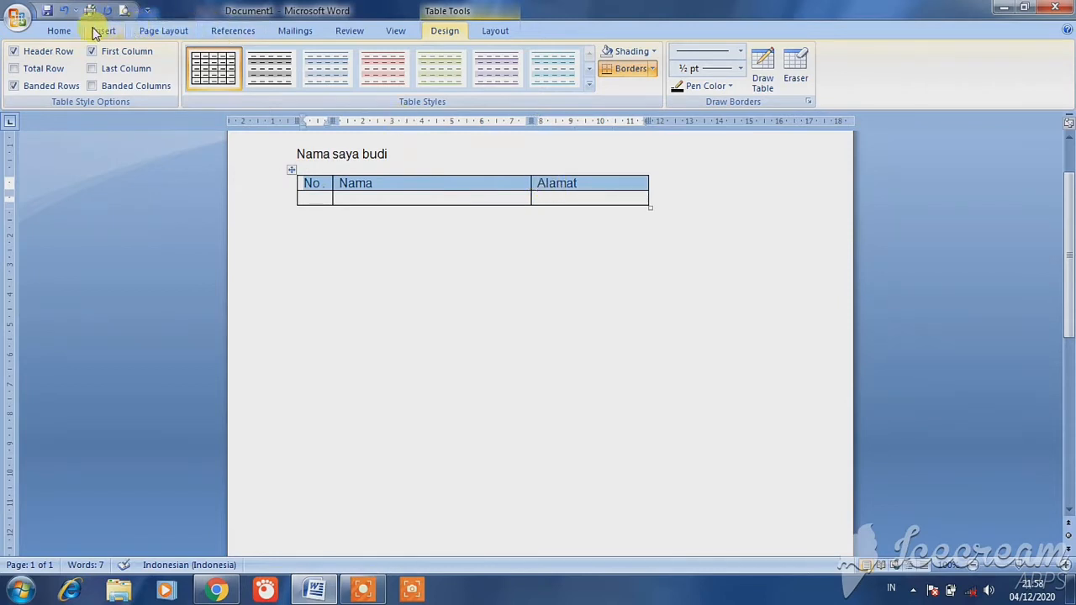
click(59, 31)
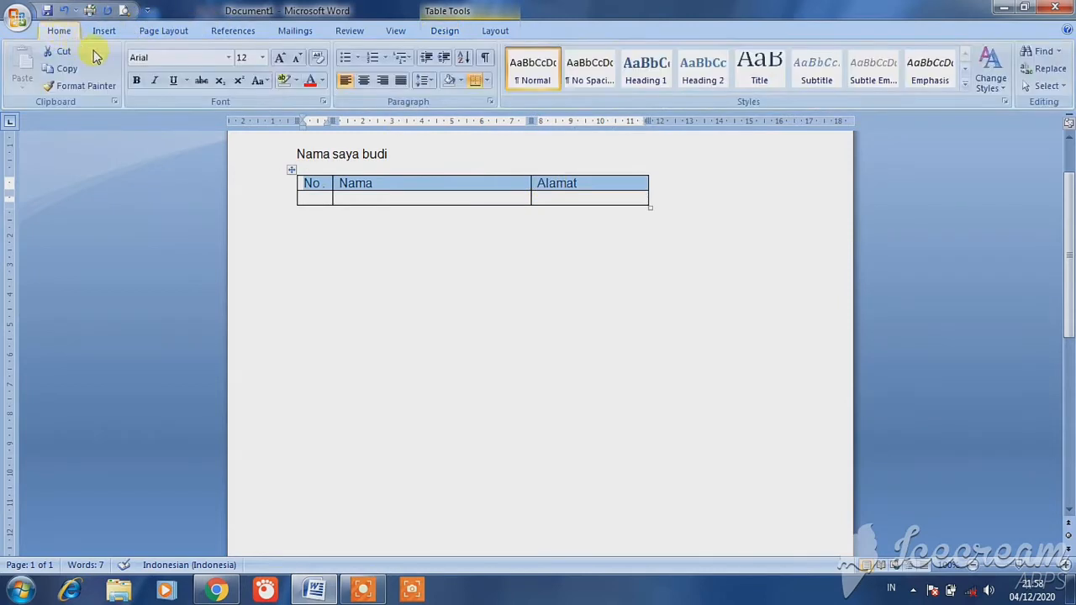
click(365, 81)
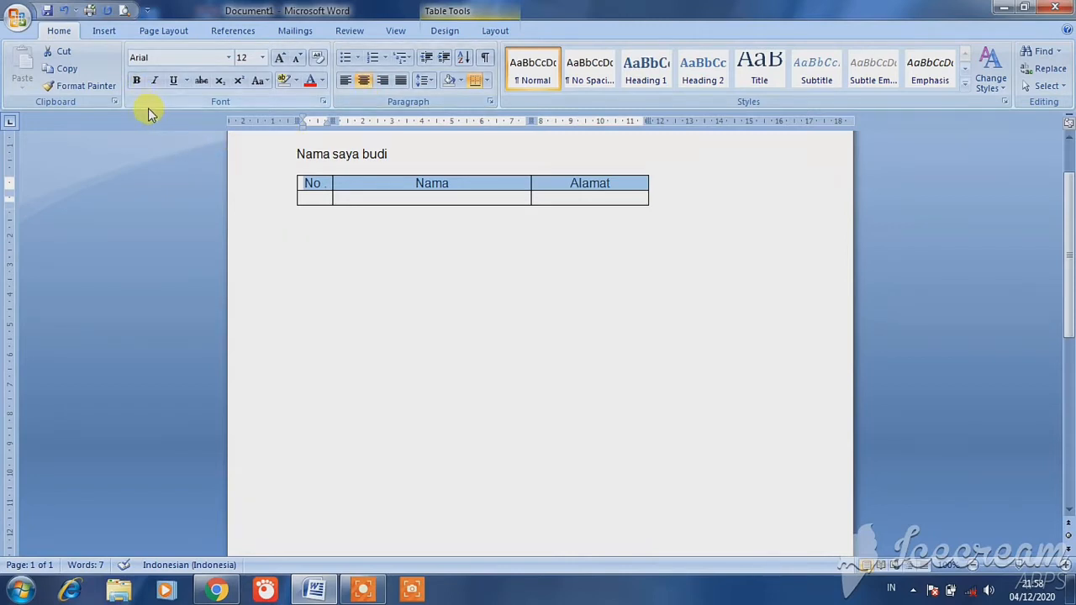
click(137, 80)
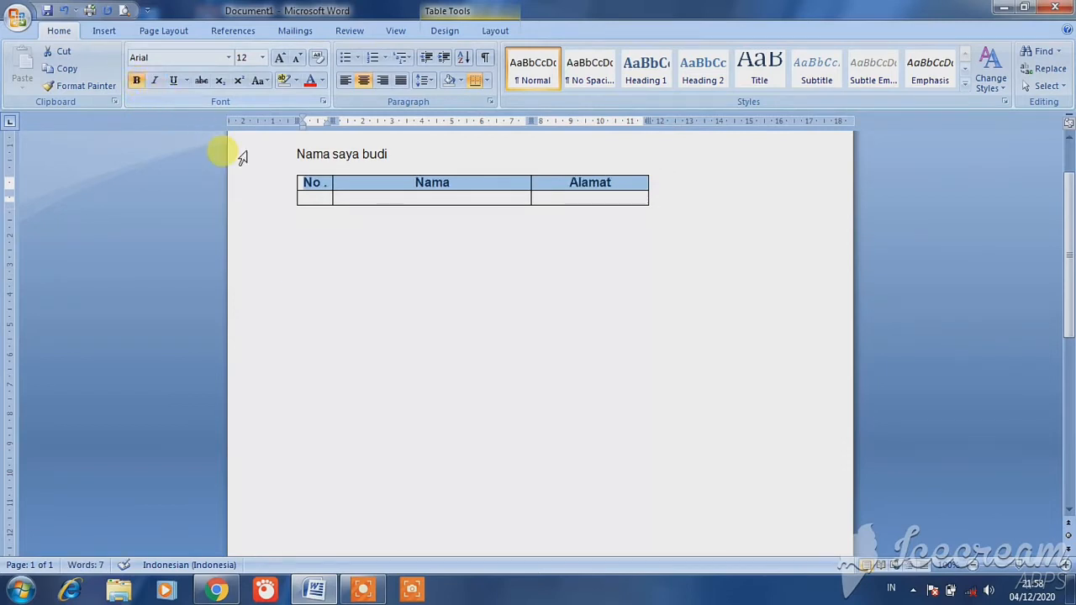
click(360, 247)
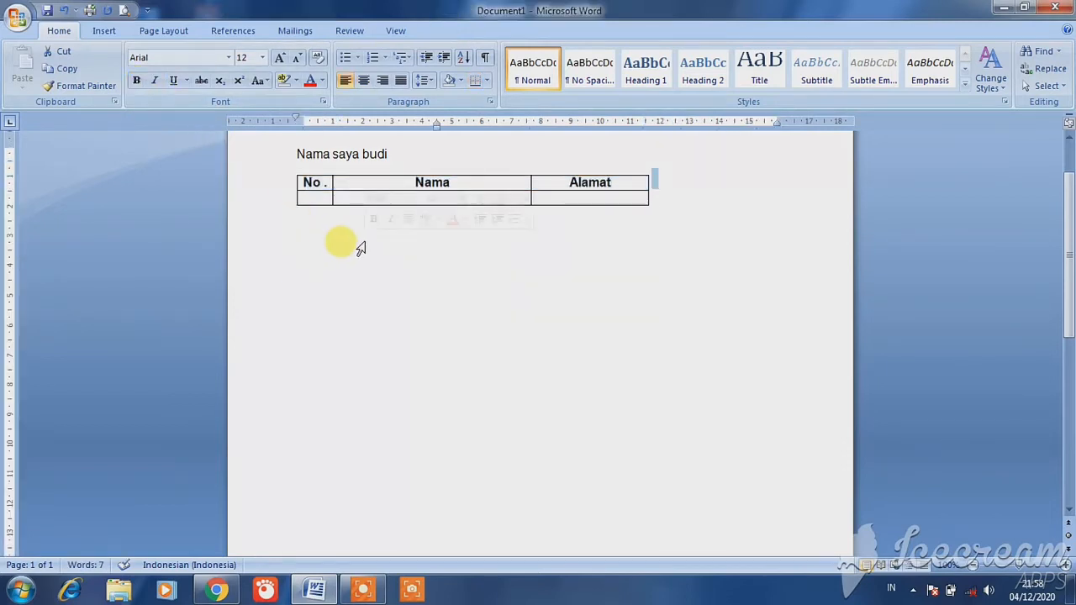
- Fill the table's second row with the number 1, the person's name and the place of residence
click(319, 198)
text(1)
click(344, 198)
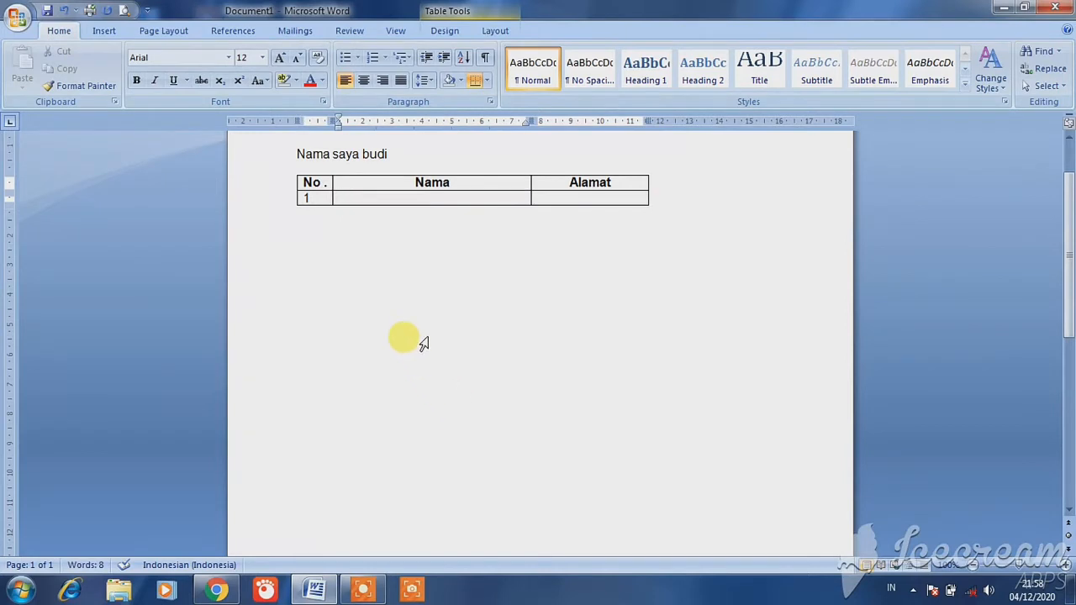
text(mukhli)
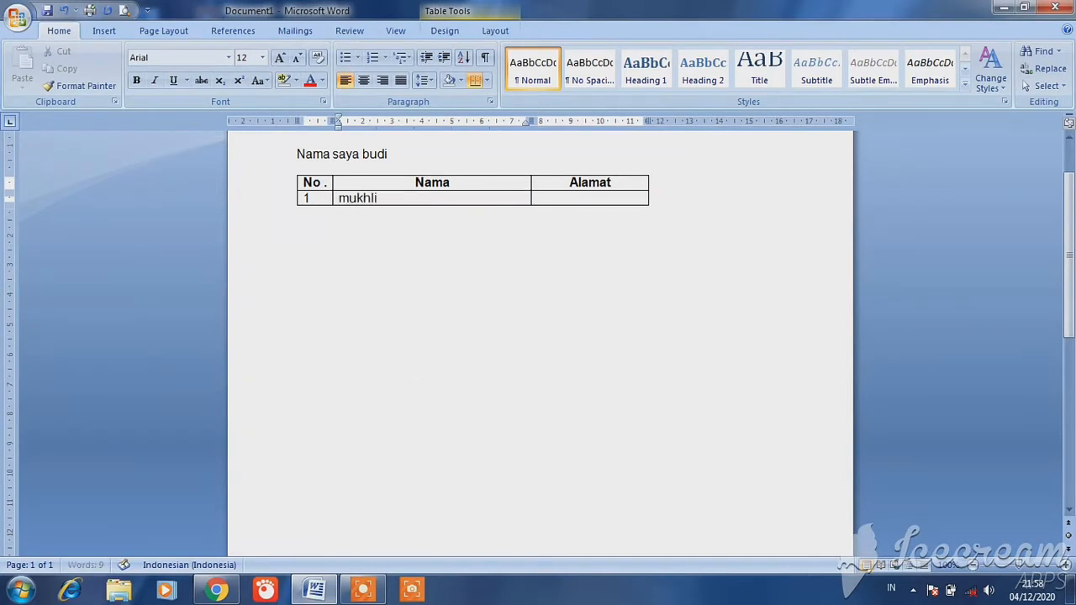
text(sin)
click(565, 198)
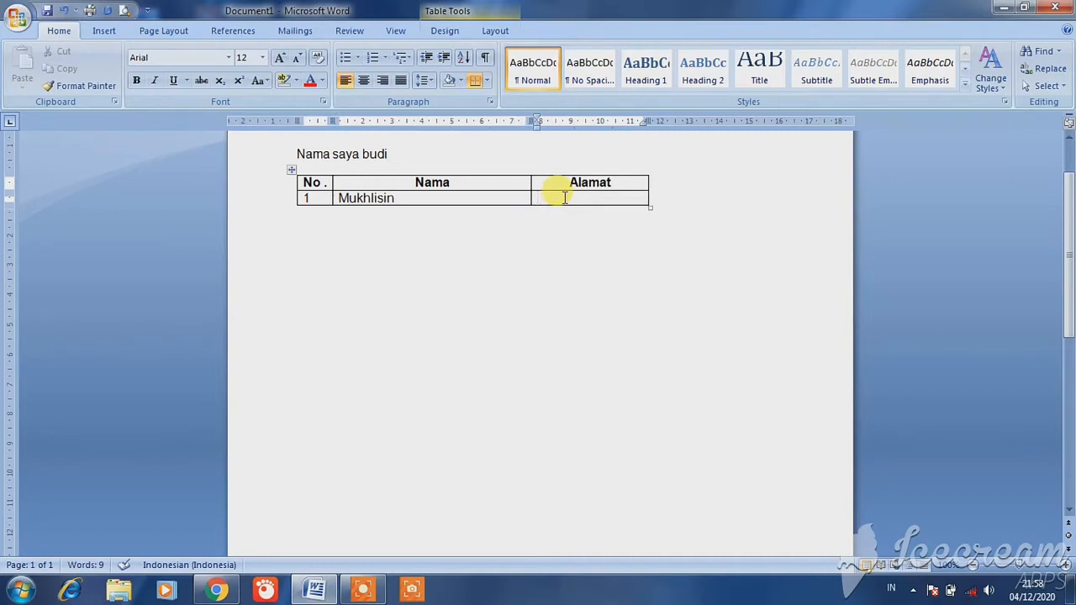
text(ku)
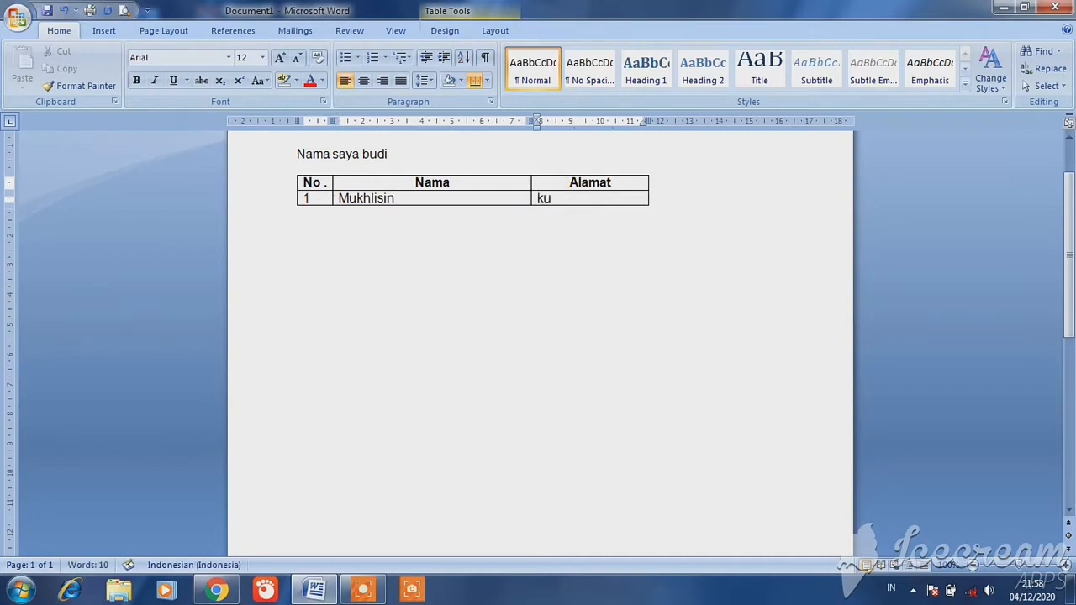
text(ripan)
click(554, 247)
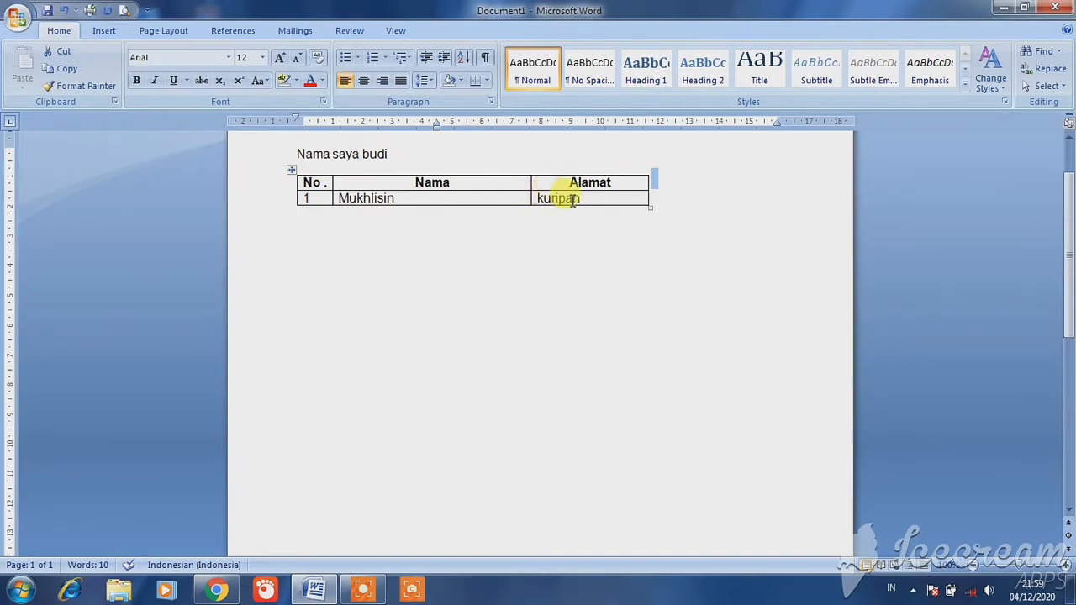
- Center the name and address entries in the table's second row and deselect them
drag(582, 198, 394, 192)
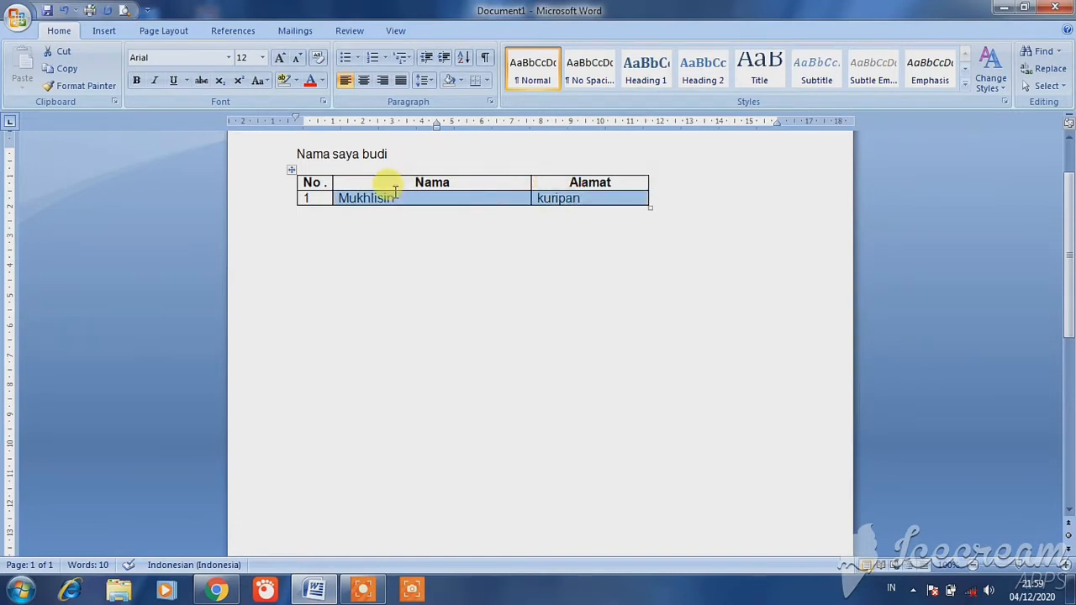
click(365, 82)
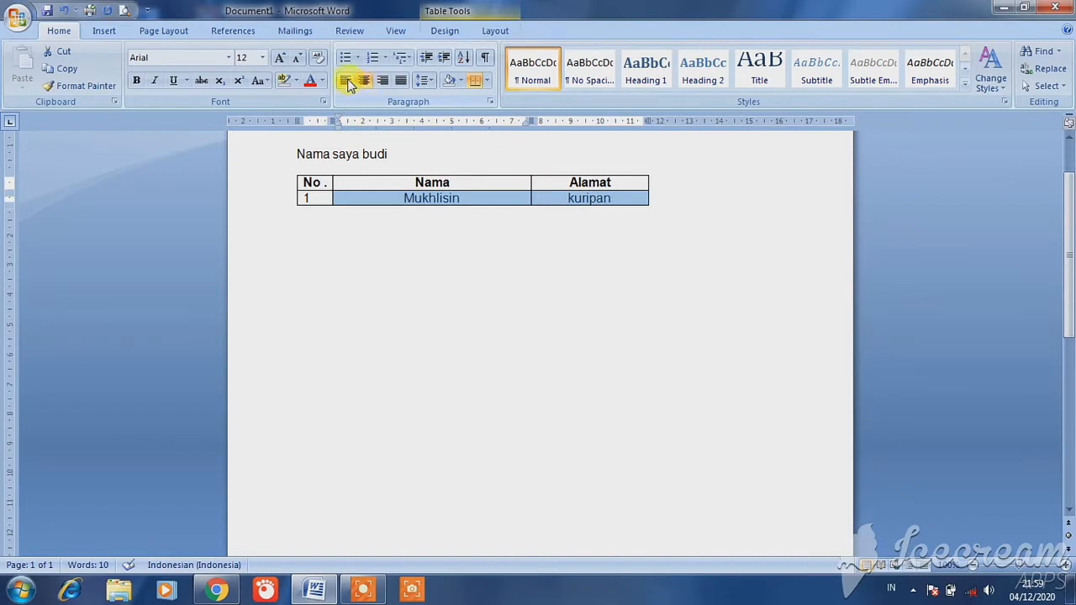
click(365, 86)
click(367, 91)
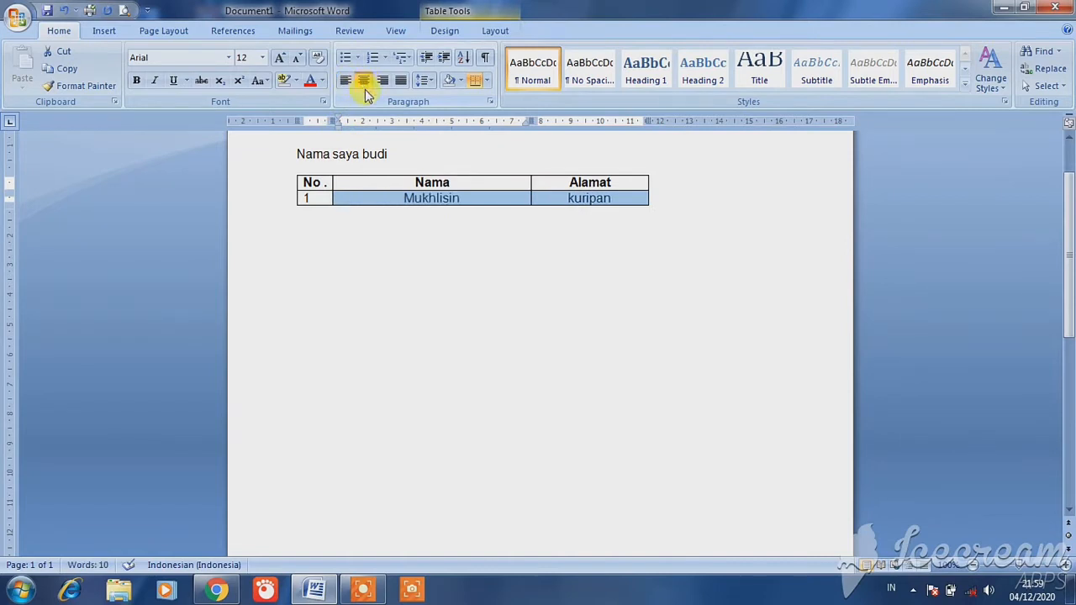
click(402, 301)
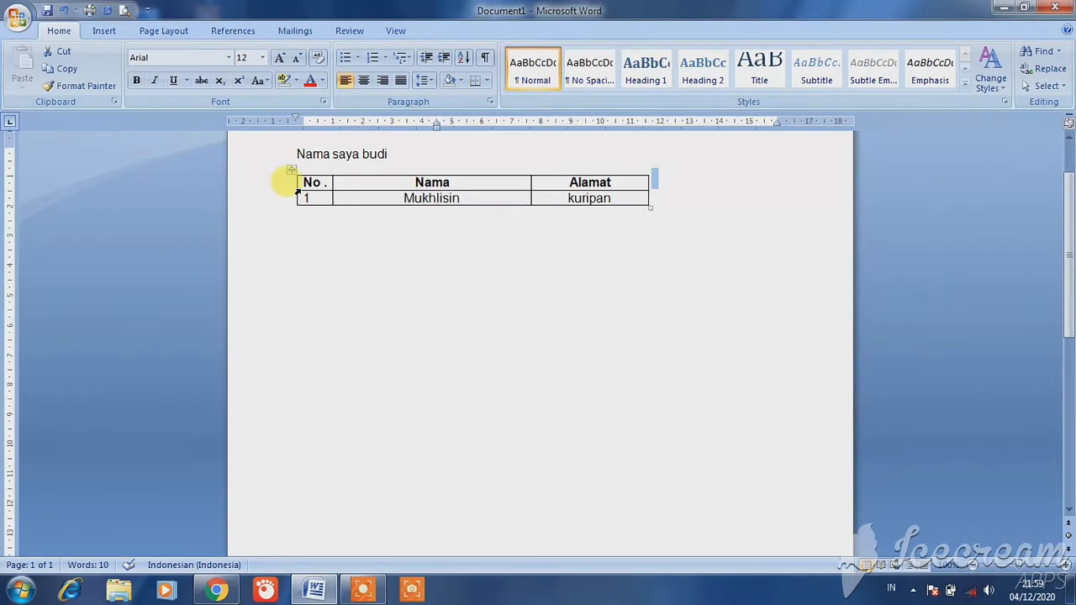
- Insert the picture images-43 from the My Pictures folder into the document
click(106, 33)
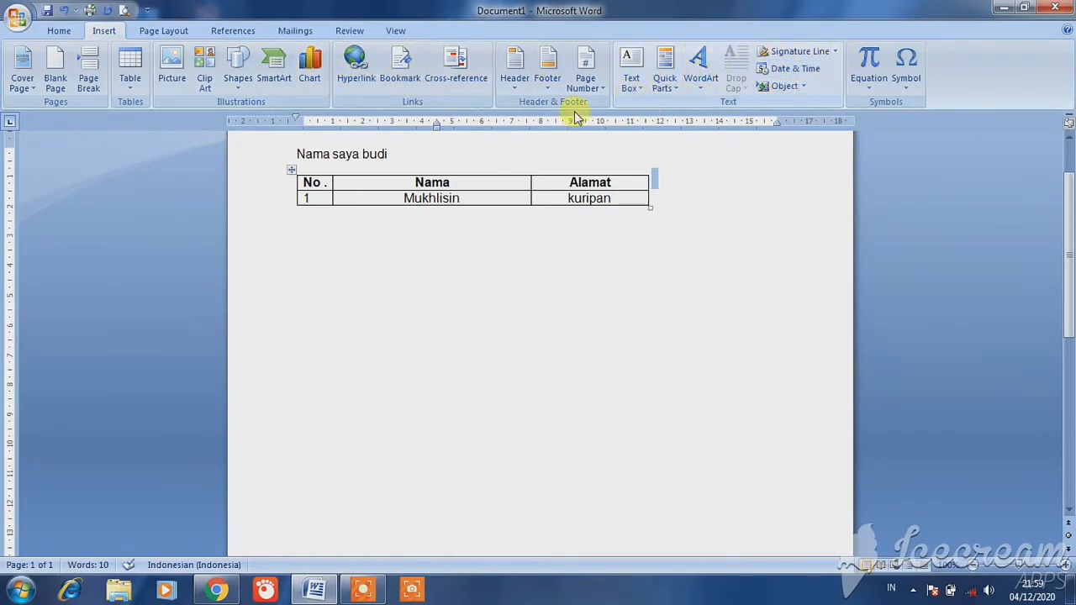
click(174, 86)
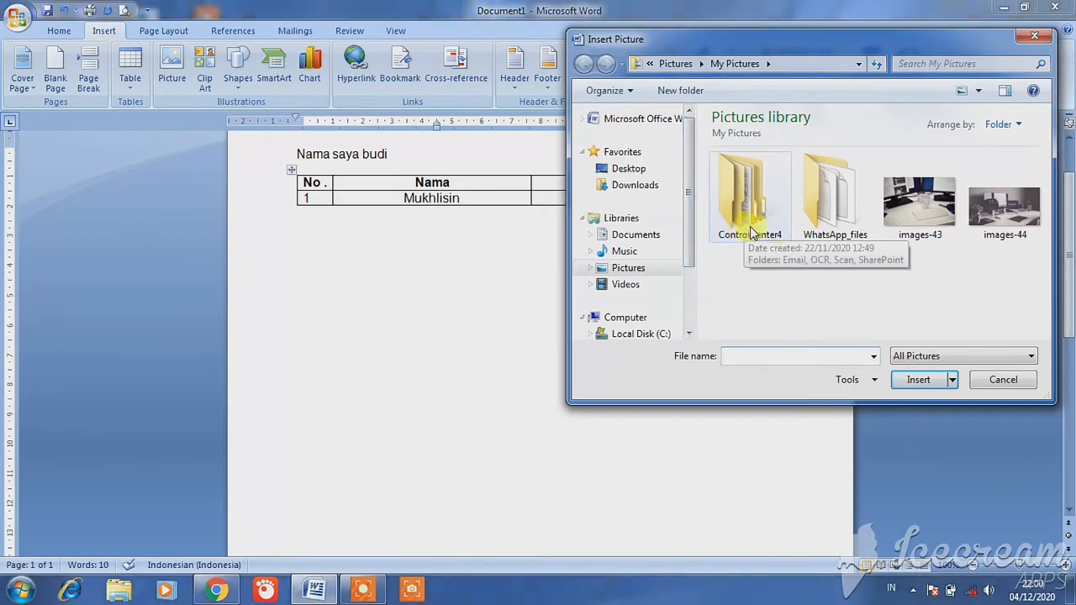
click(912, 213)
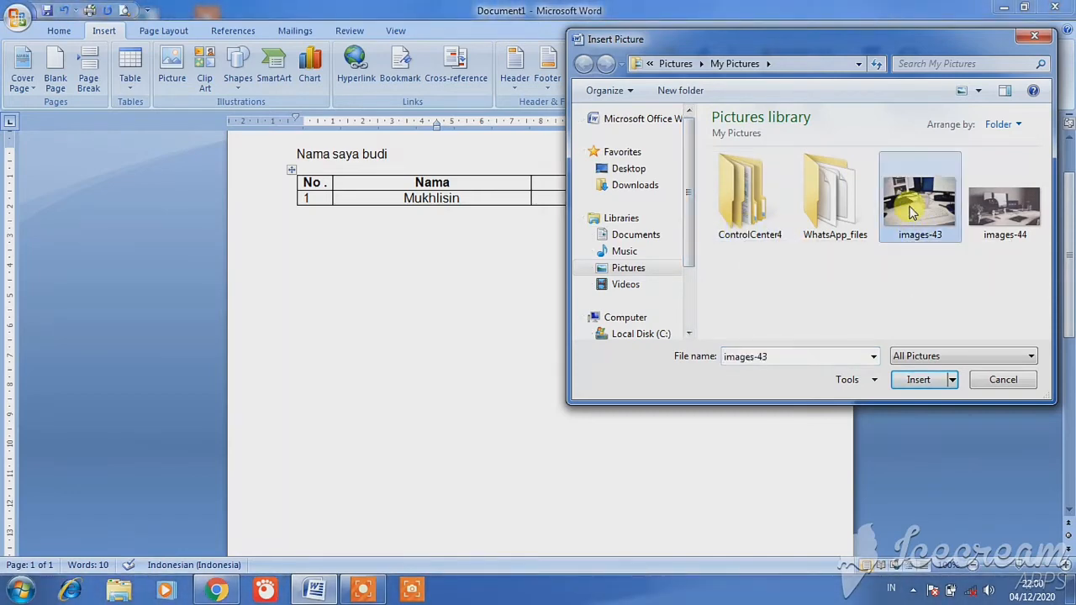
click(919, 380)
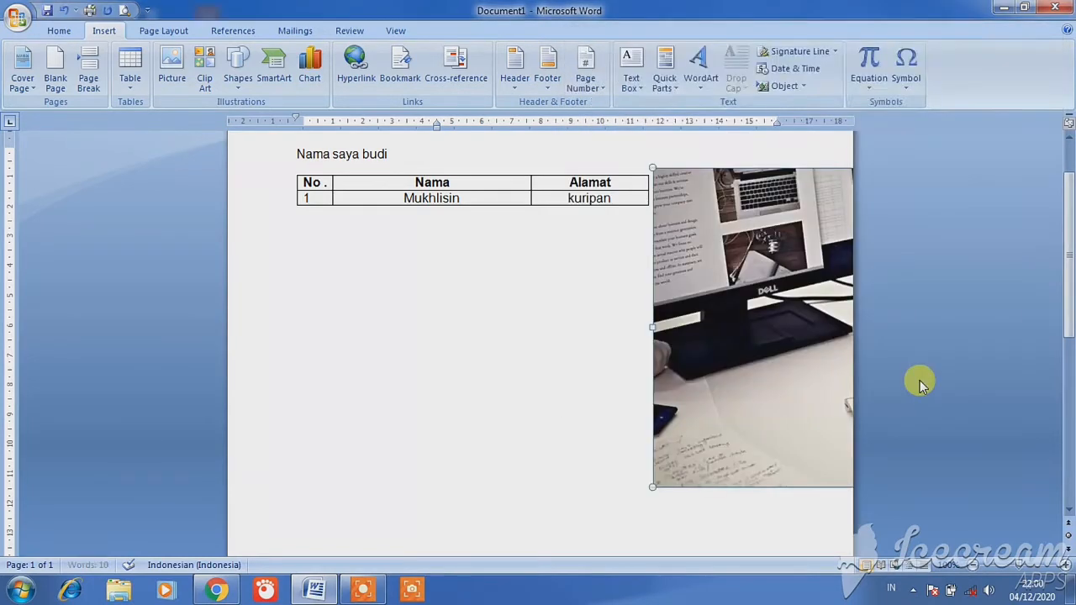
- Set the inserted picture's text wrapping to In Front of Text and move it below the table
drag(781, 269, 657, 280)
drag(547, 284, 548, 282)
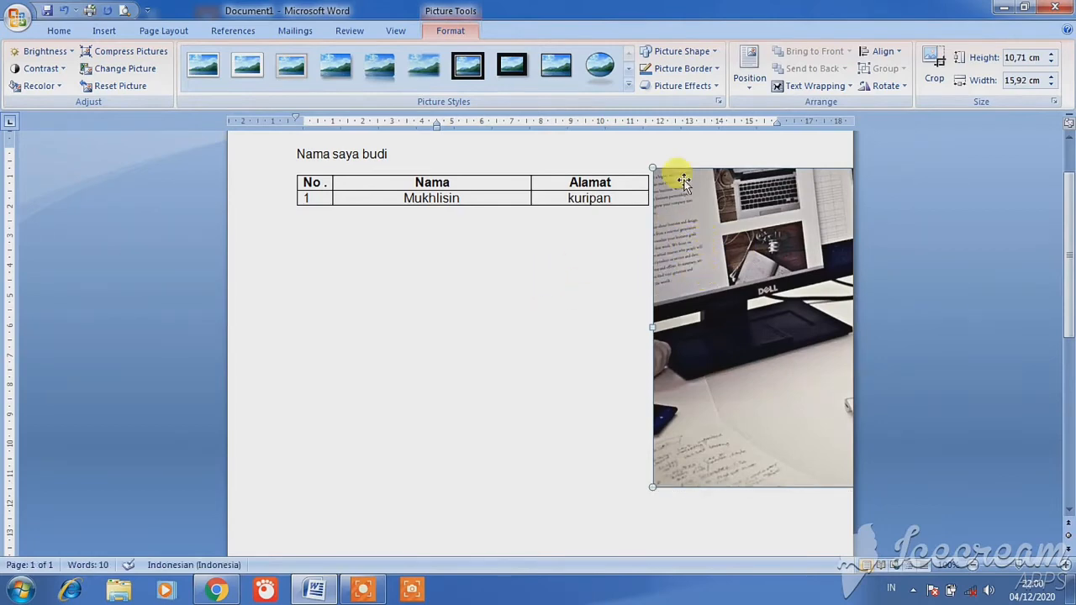
right_click(718, 241)
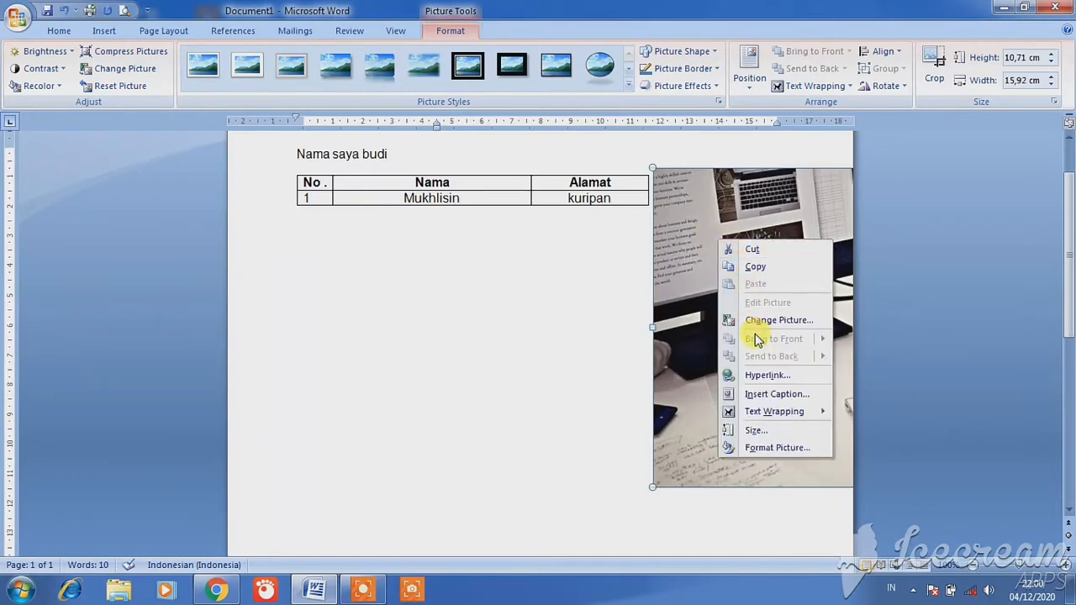
mouse_move(770, 413)
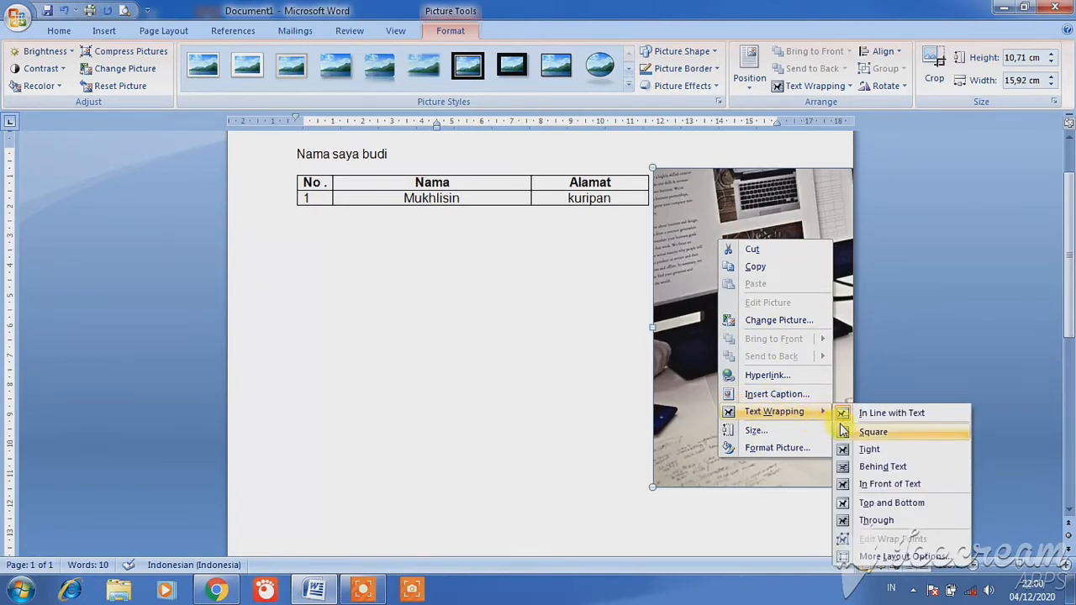
click(870, 485)
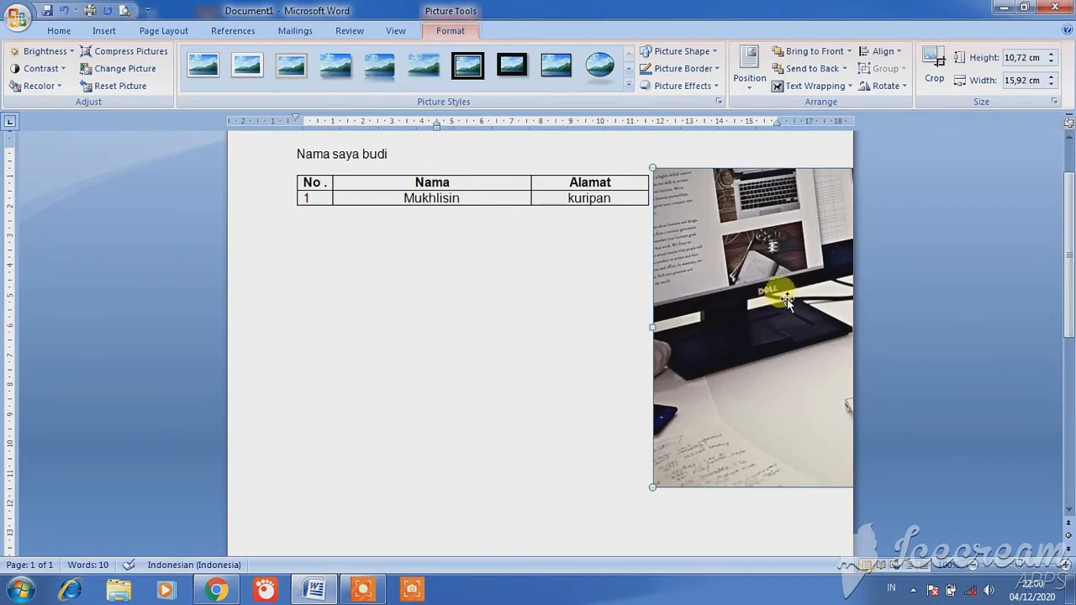
drag(779, 286, 547, 308)
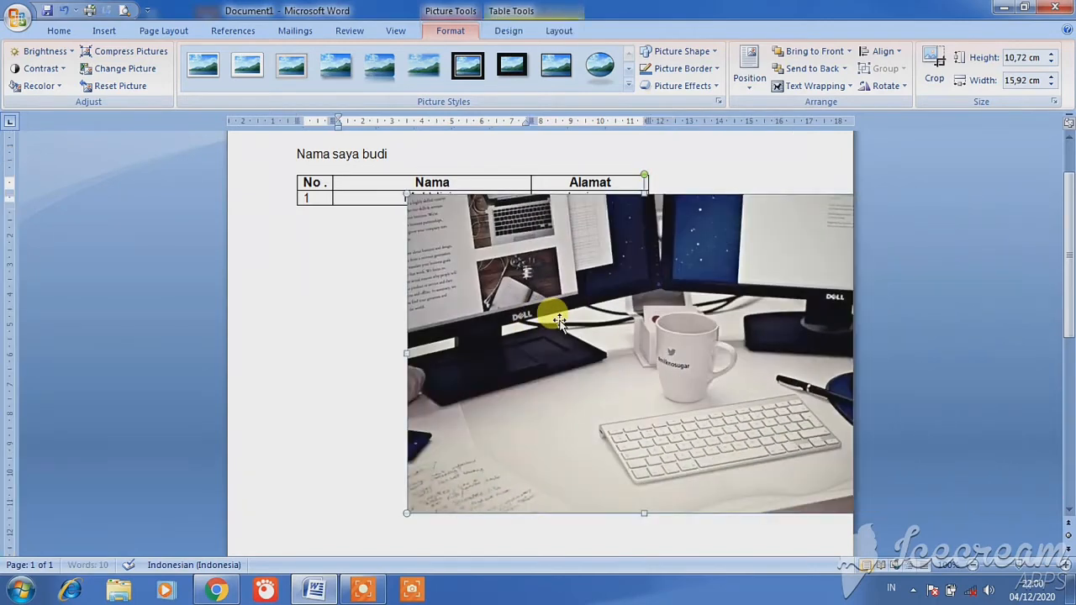
drag(661, 288, 551, 334)
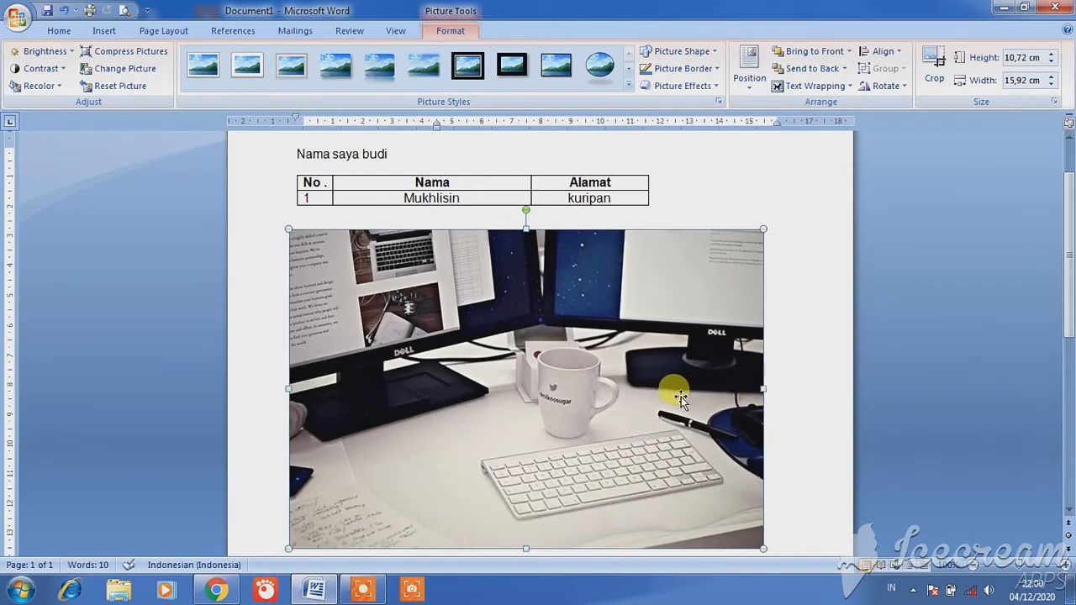
- Shrink the picture to about 11,19 cm wide and 7,28 cm high and reposition it below the table
drag(763, 388, 622, 389)
drag(484, 398, 573, 392)
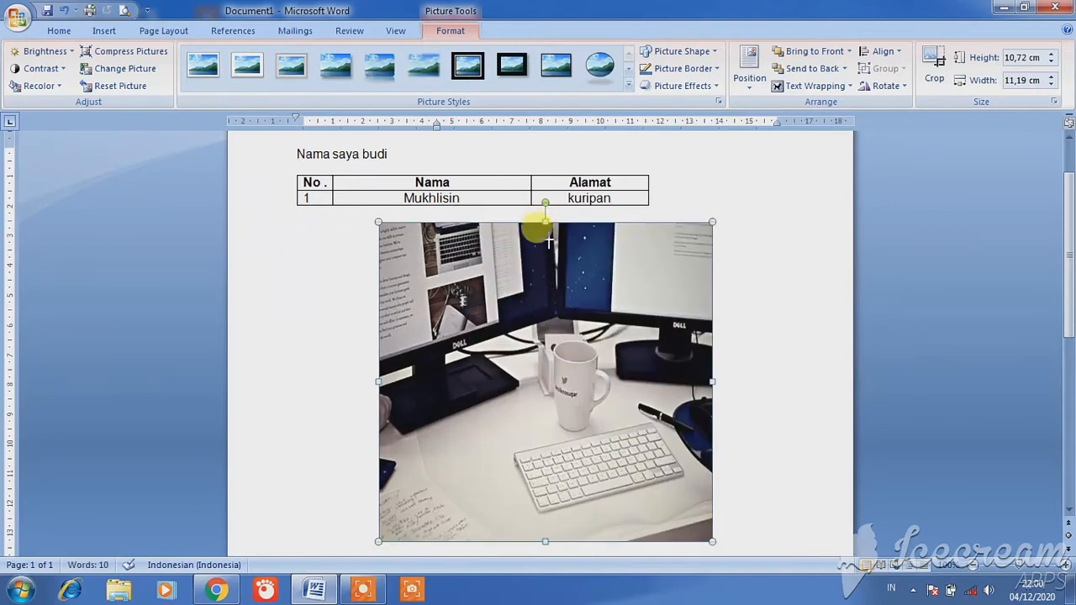
drag(546, 220, 547, 323)
drag(557, 382, 559, 304)
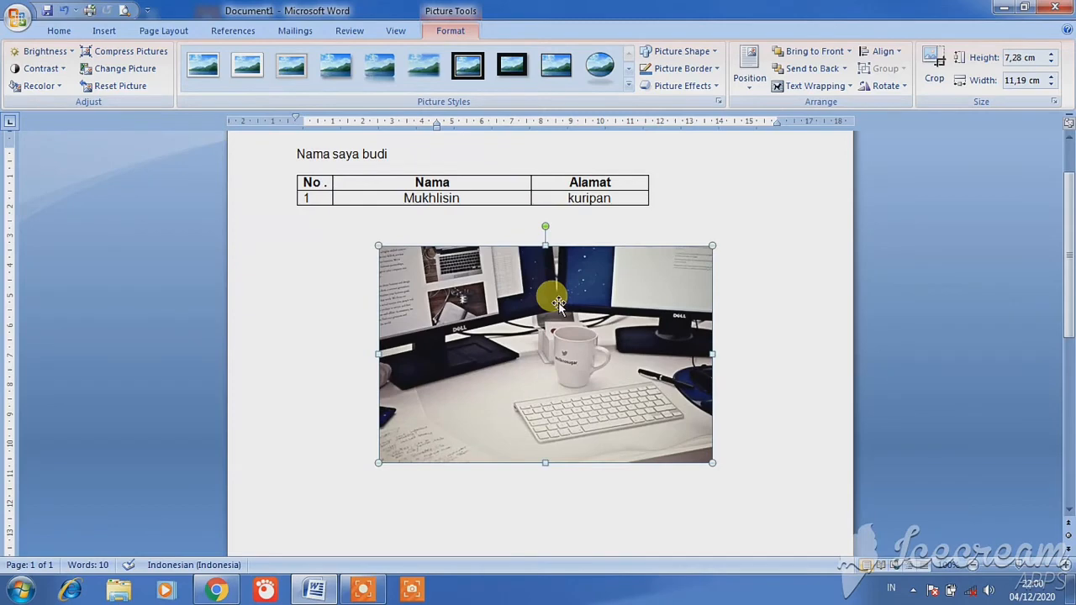
click(331, 298)
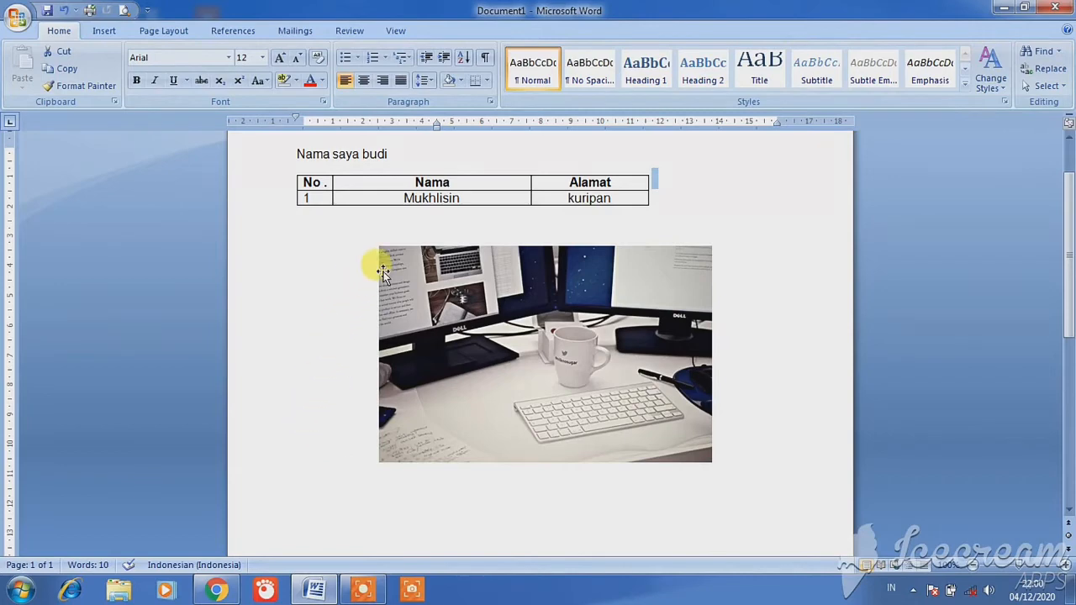
- Copy the picture and paste a duplicate of it at the blank area beneath the original
click(471, 308)
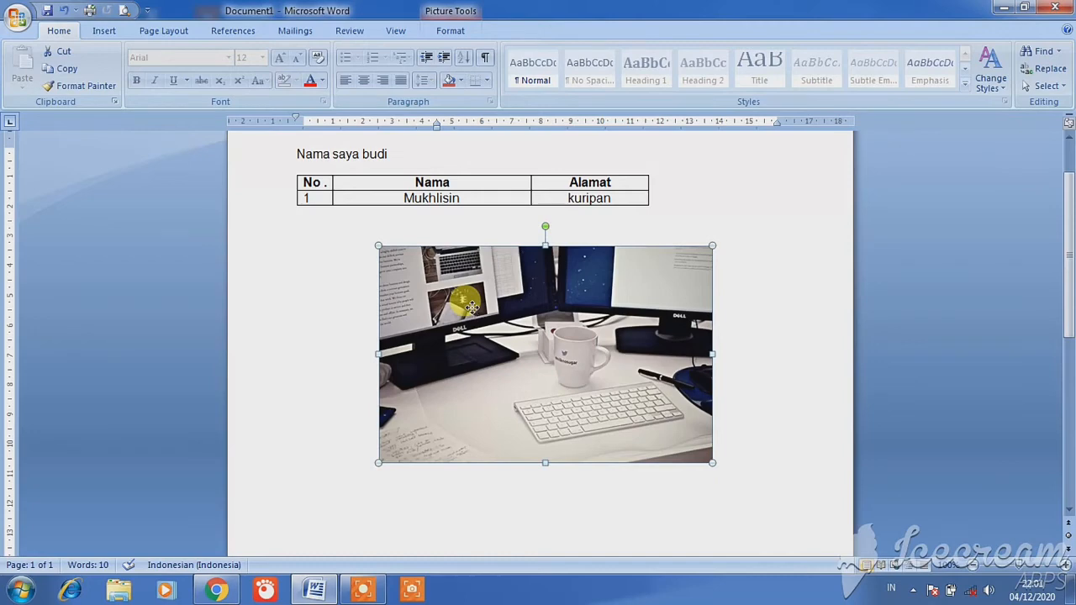
right_click(492, 319)
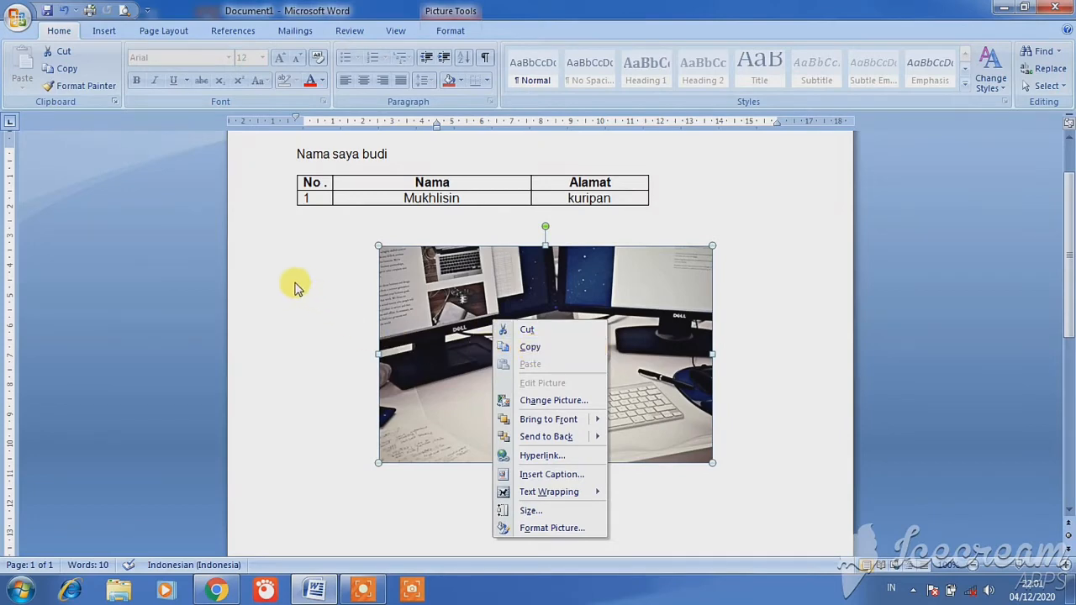
click(413, 493)
click(413, 492)
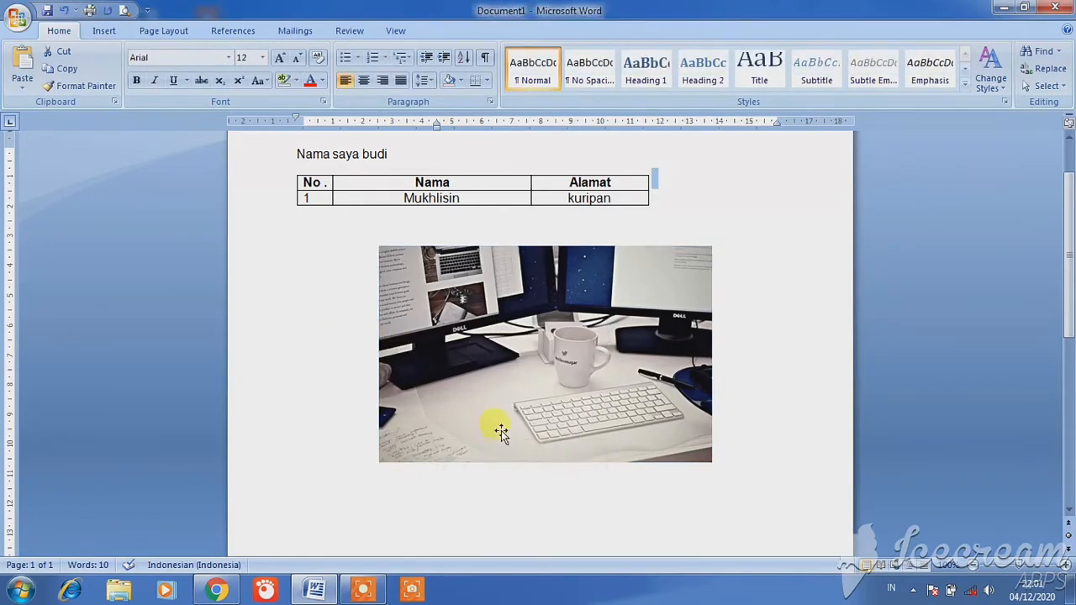
double_click(490, 521)
click(462, 502)
right_click(461, 505)
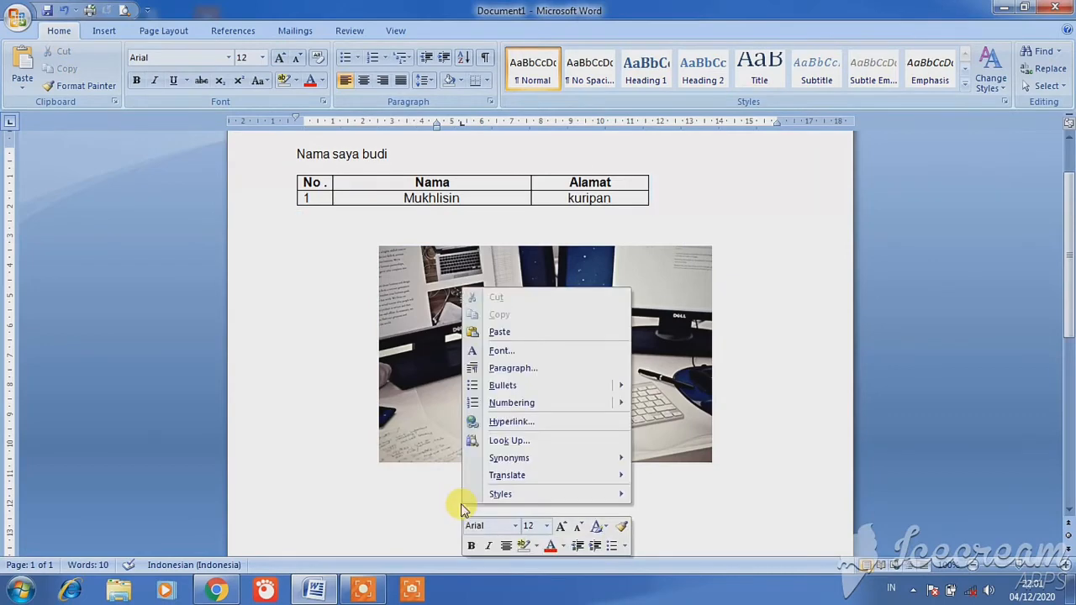
click(502, 333)
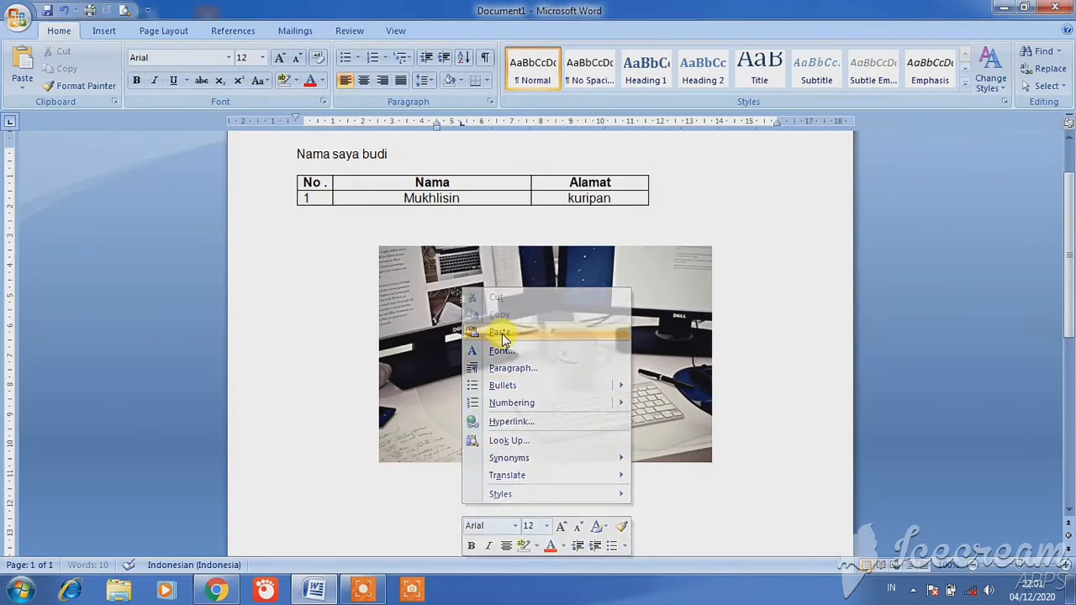
- Separate the two pictures, moving one up over the table and the other down below it
drag(570, 362, 557, 450)
drag(559, 339, 557, 241)
drag(558, 413, 523, 412)
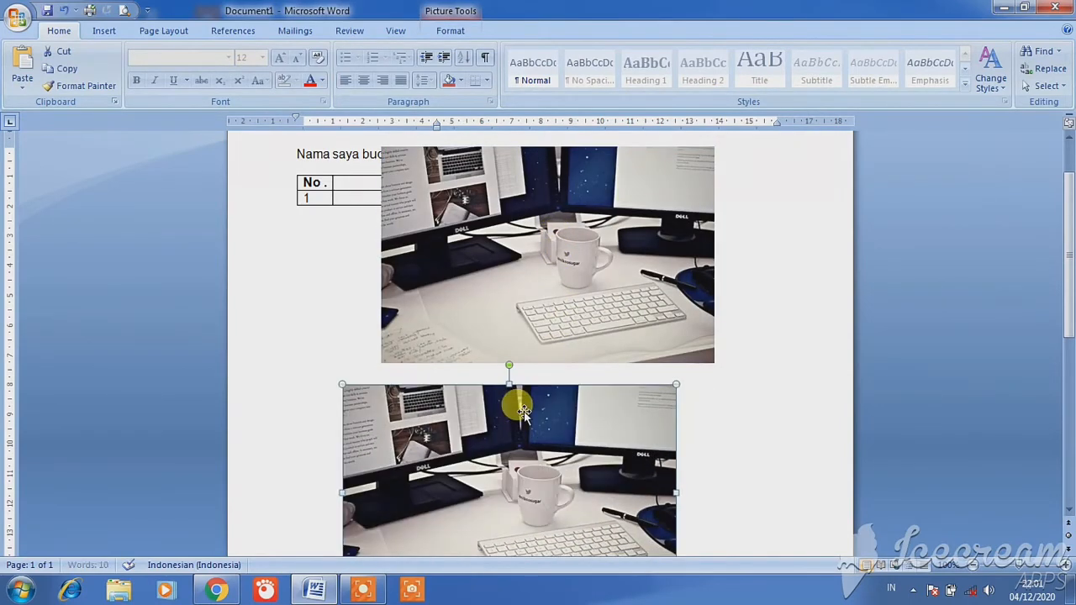
- Delete both copies of the desk picture from the page
click(551, 273)
key(Delete)
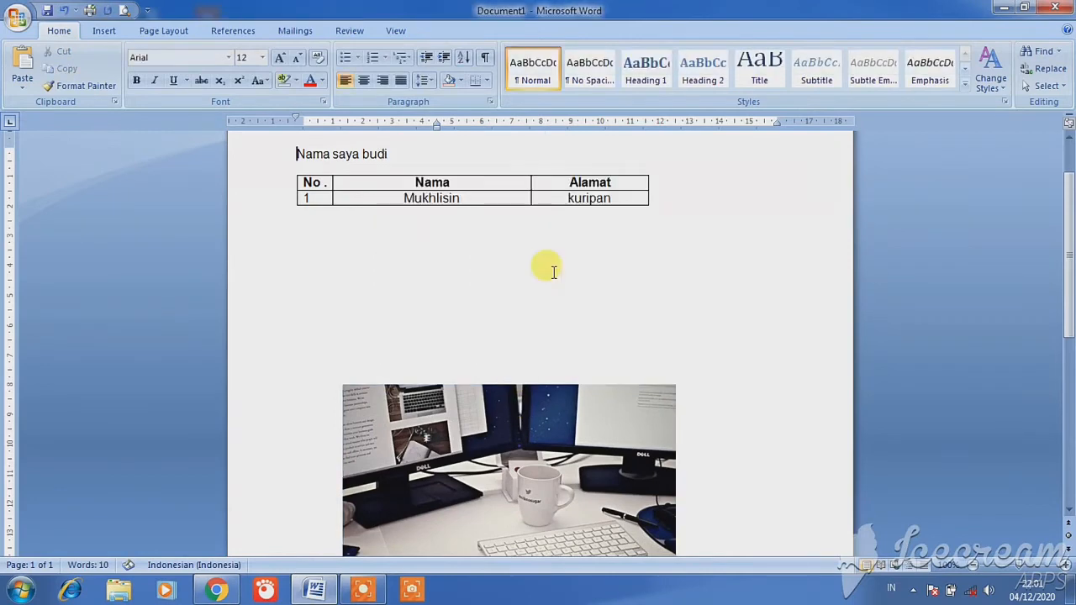
click(483, 438)
key(Delete)
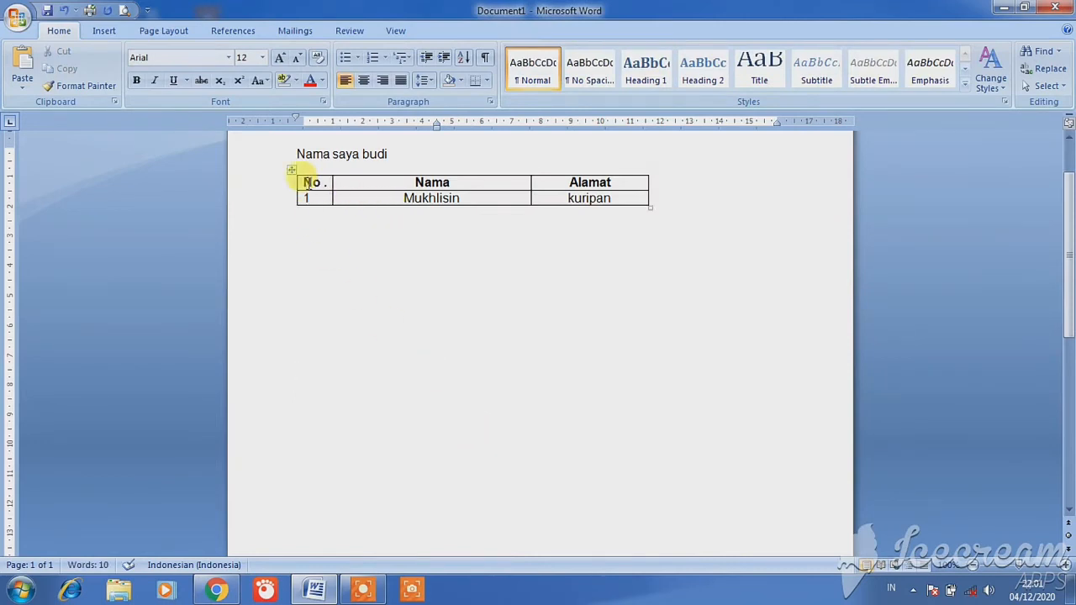
- Copy the sentence "Nama saya budi" above the table and paste it a few lines below the table
drag(291, 152, 381, 161)
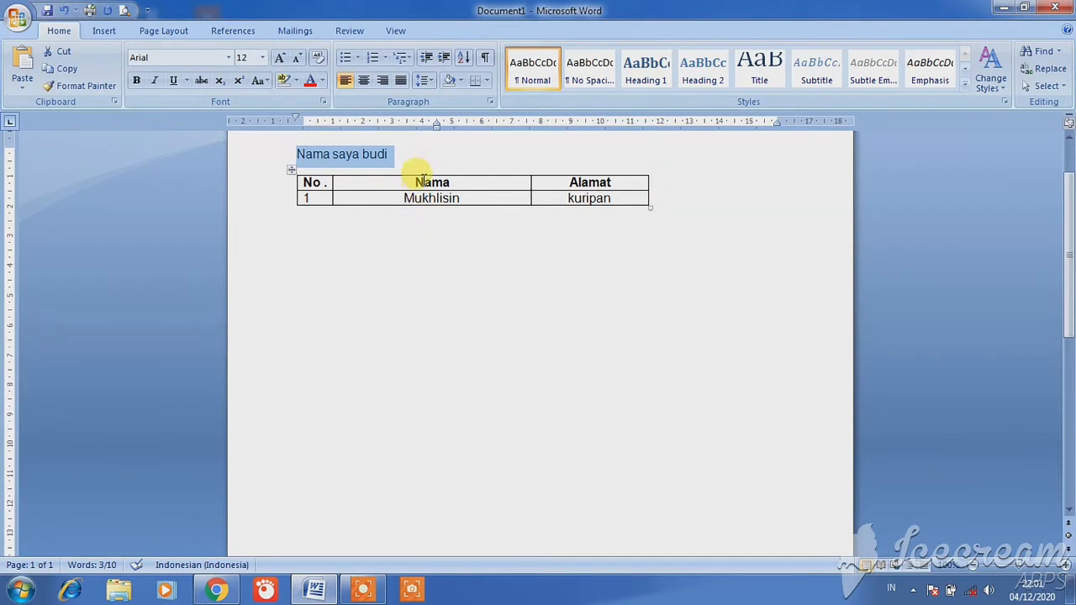
right_click(361, 157)
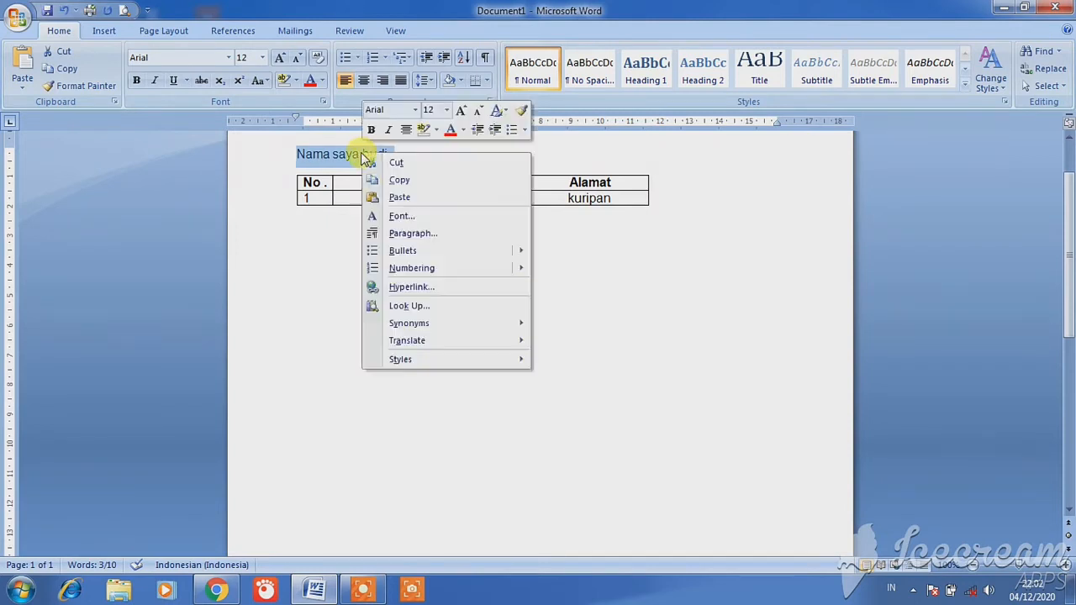
click(418, 181)
click(356, 255)
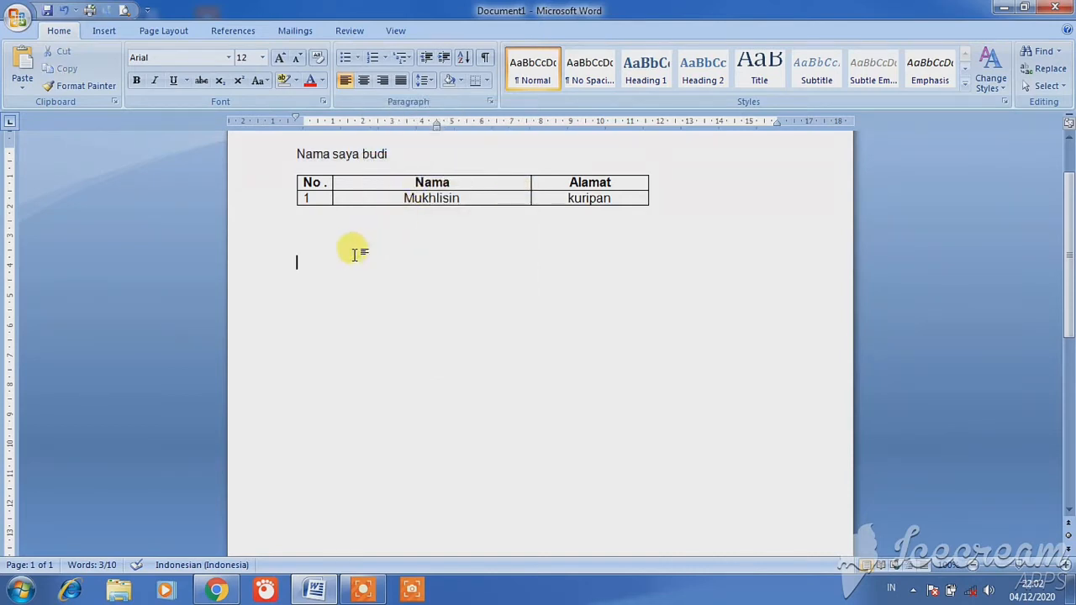
right_click(313, 261)
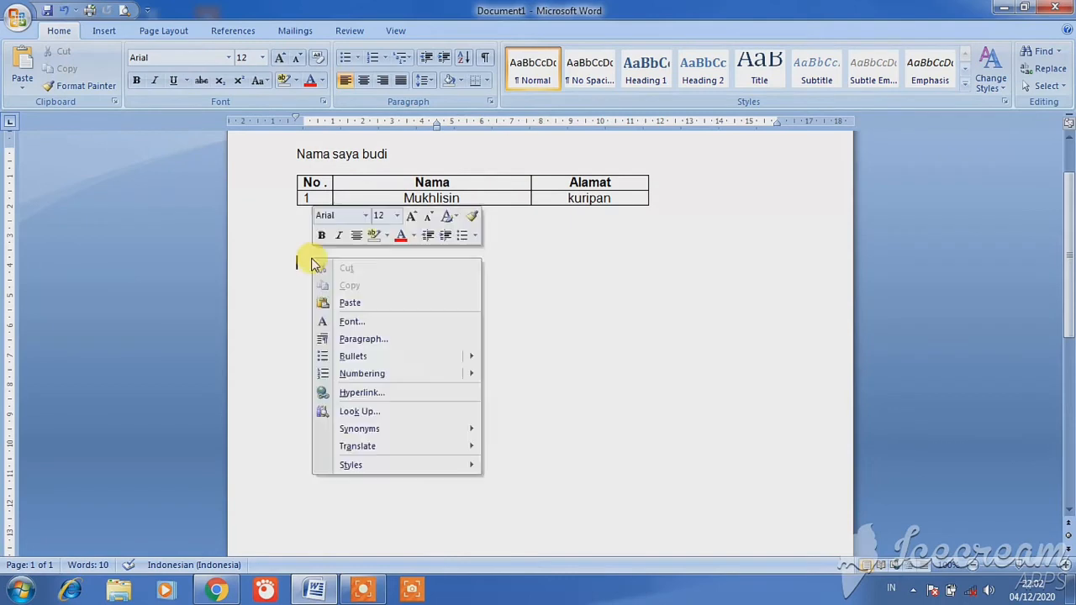
click(363, 303)
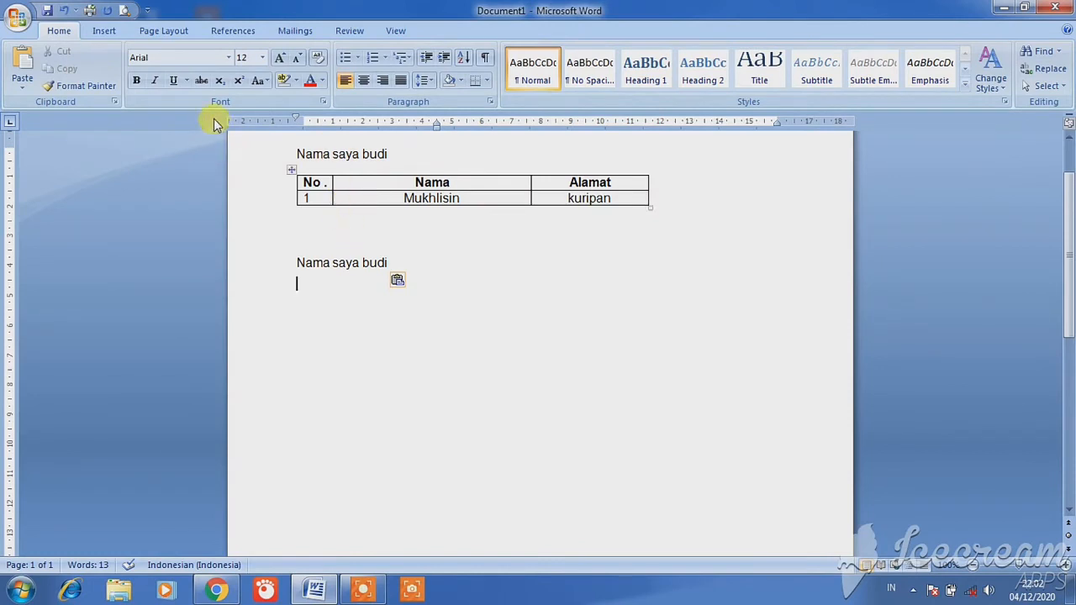
- List all available clip art, insert the eye examination clip twice below the pasted sentence and select the first copy
click(106, 31)
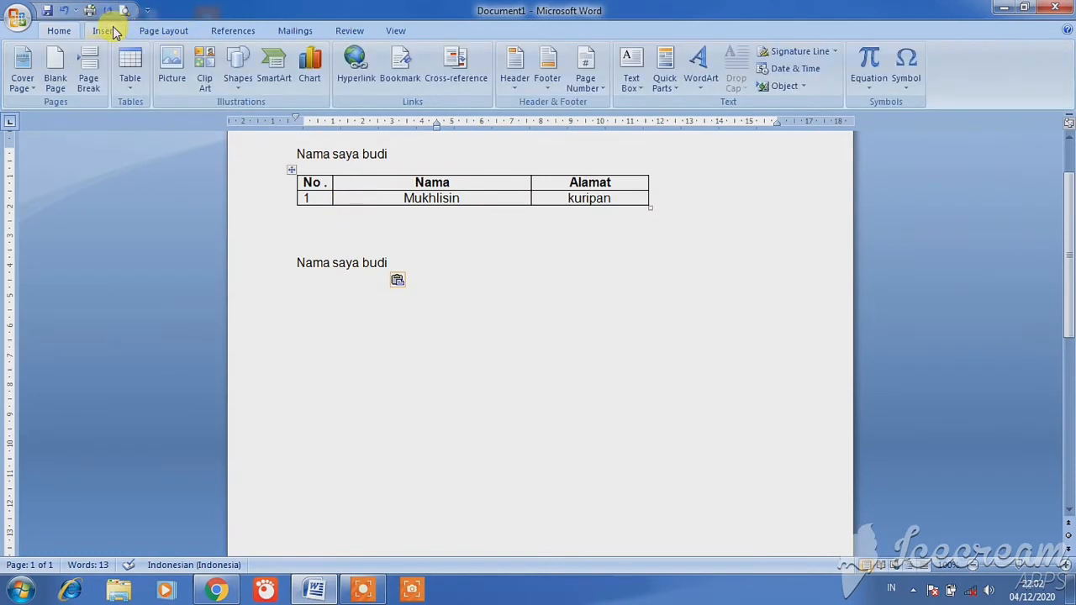
click(207, 75)
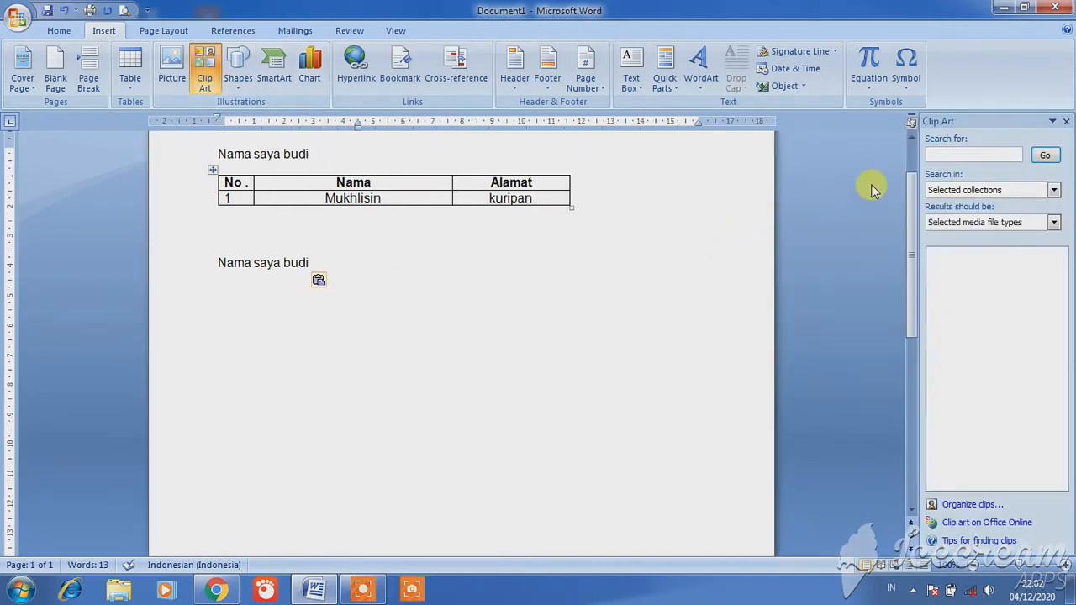
click(1046, 157)
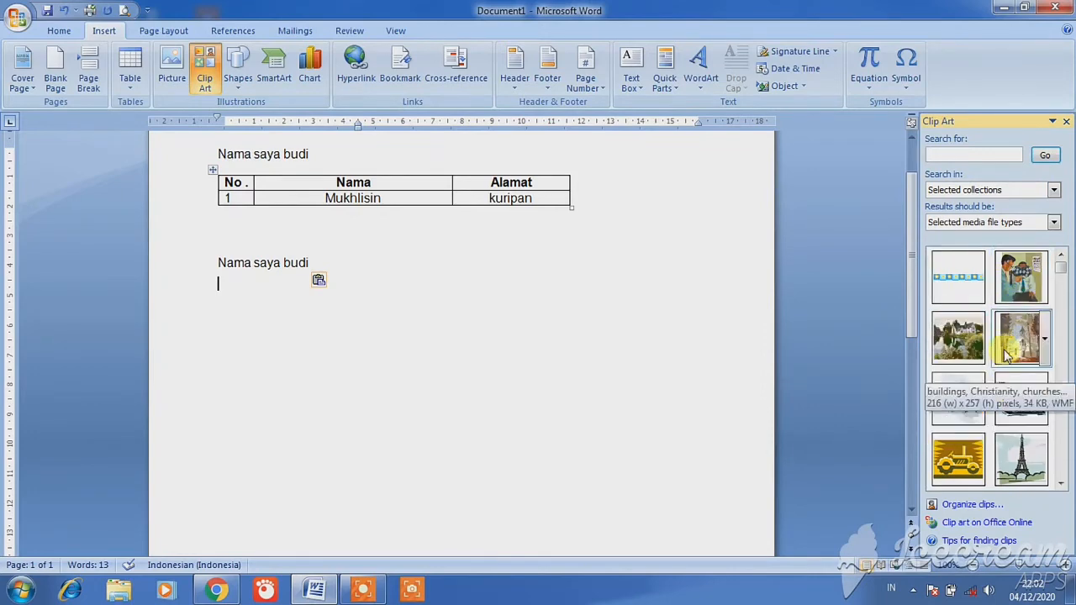
click(1007, 279)
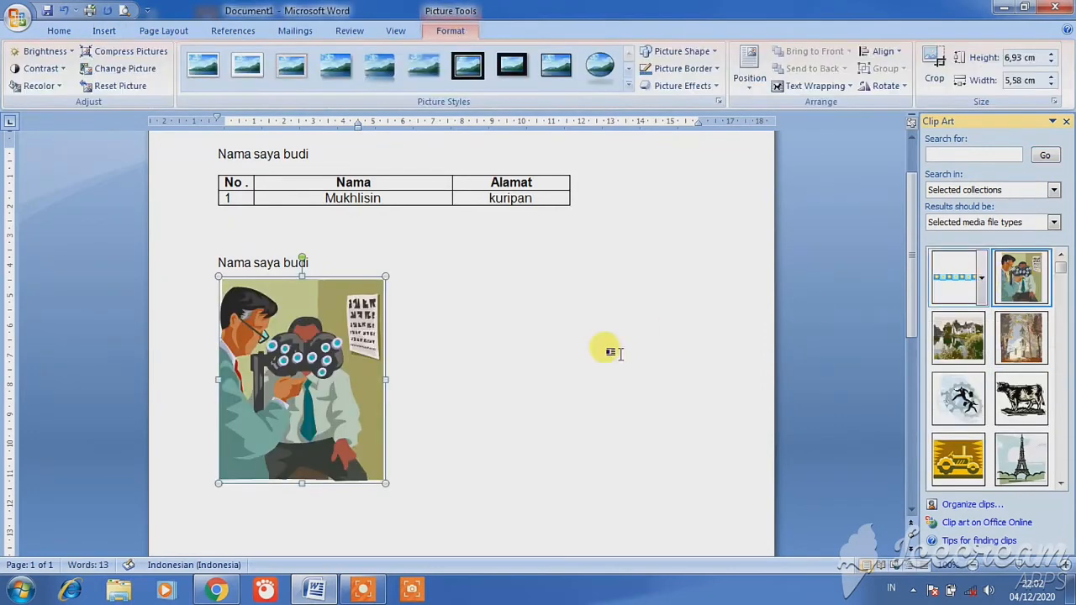
click(347, 388)
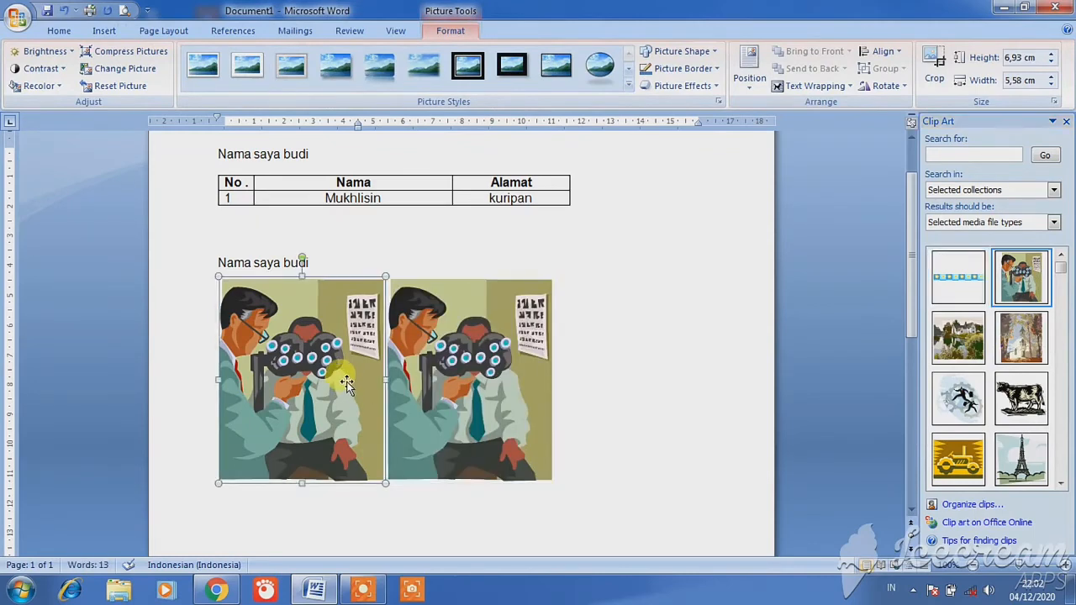
- Delete both eye examination clips from below the pasted sentence and close the clip art pane
key(Delete)
click(347, 385)
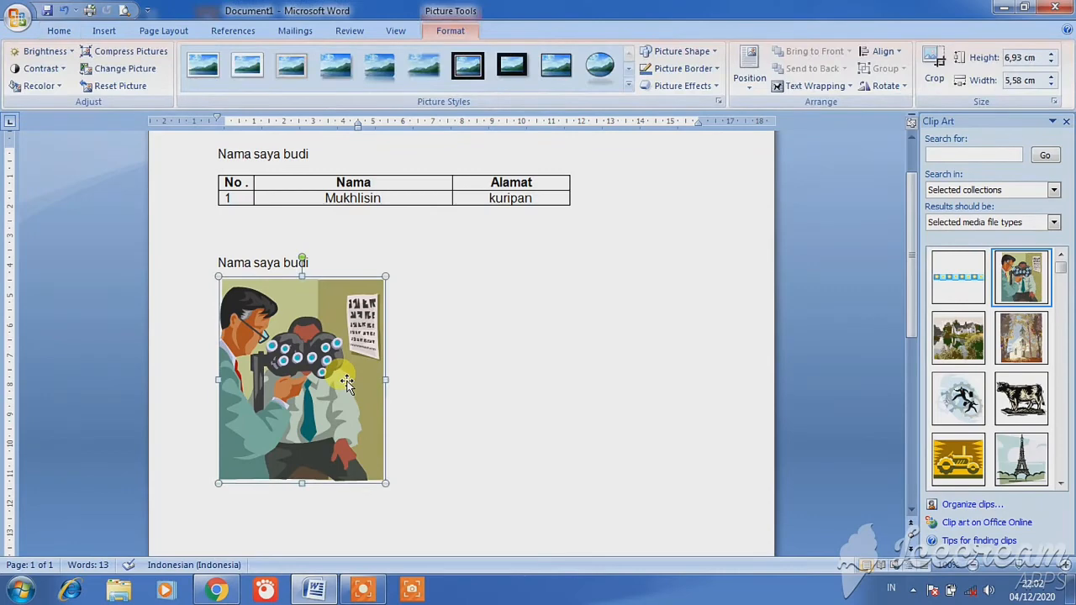
key(Delete)
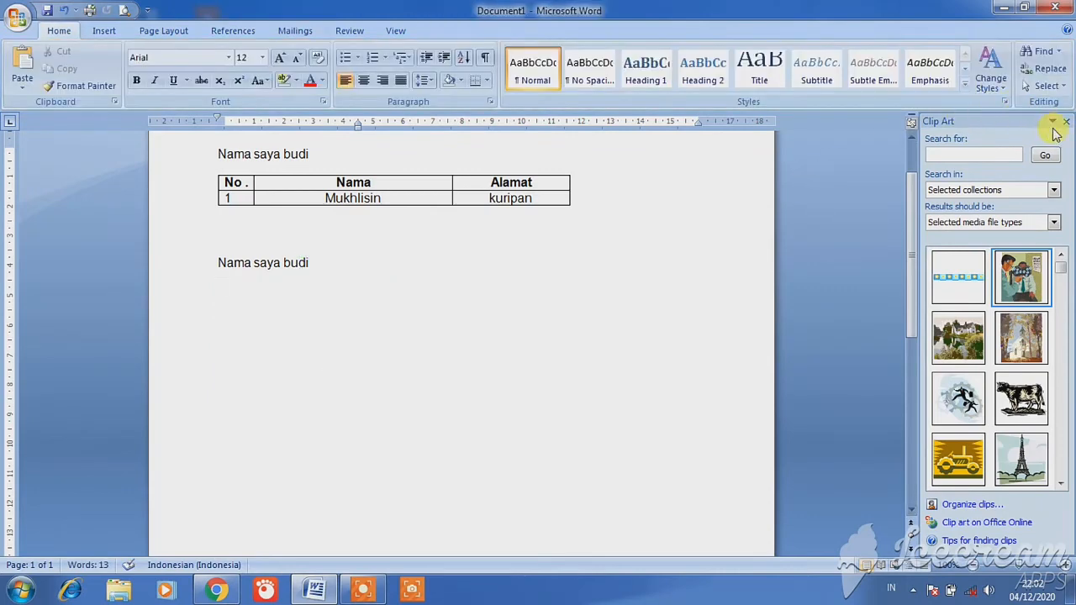
click(1066, 122)
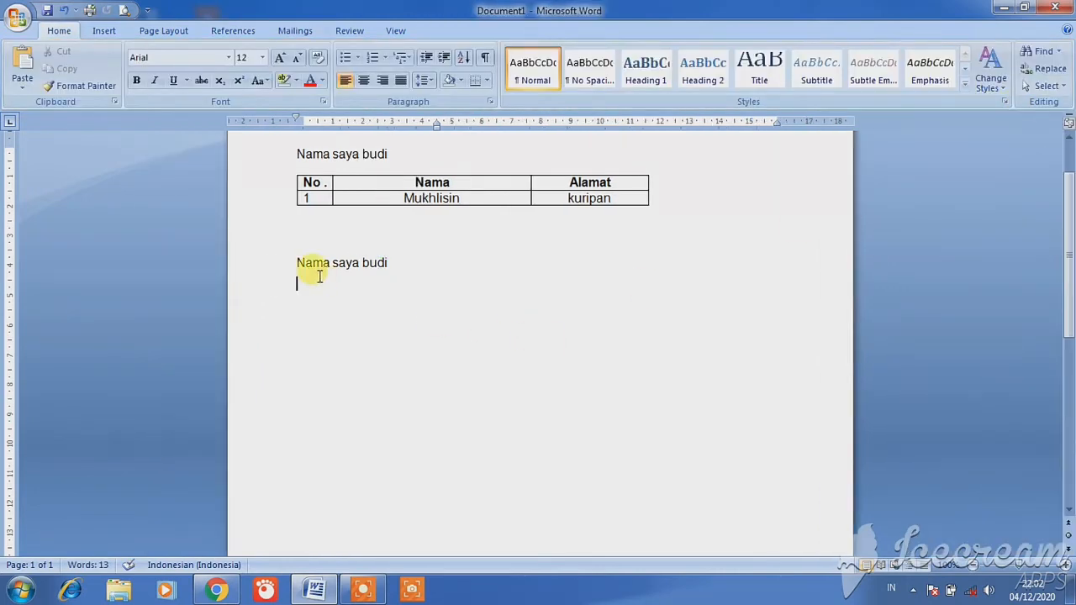
click(103, 32)
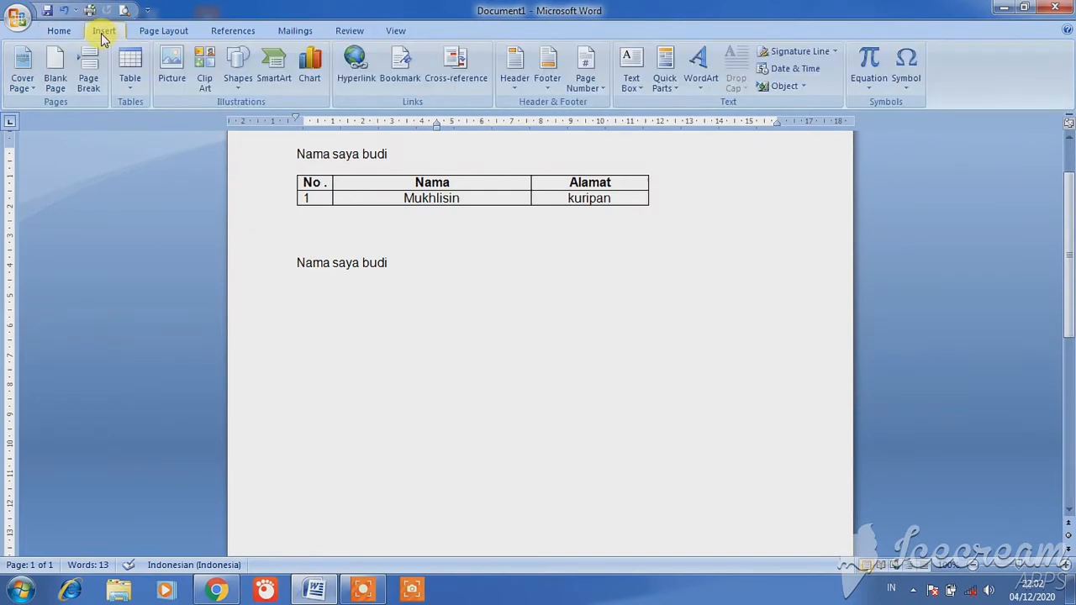
click(239, 84)
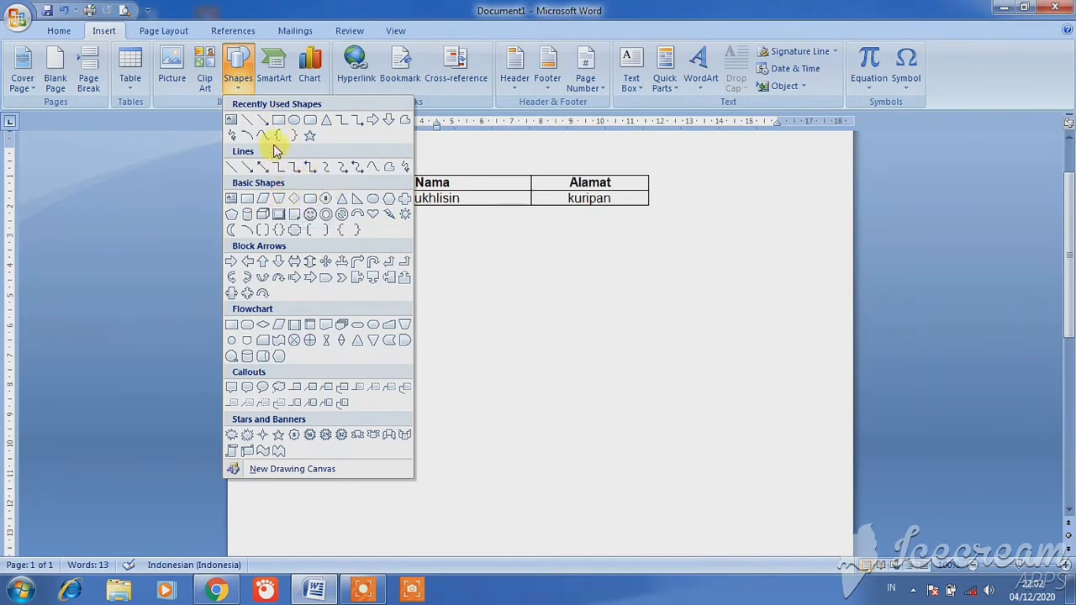
click(287, 84)
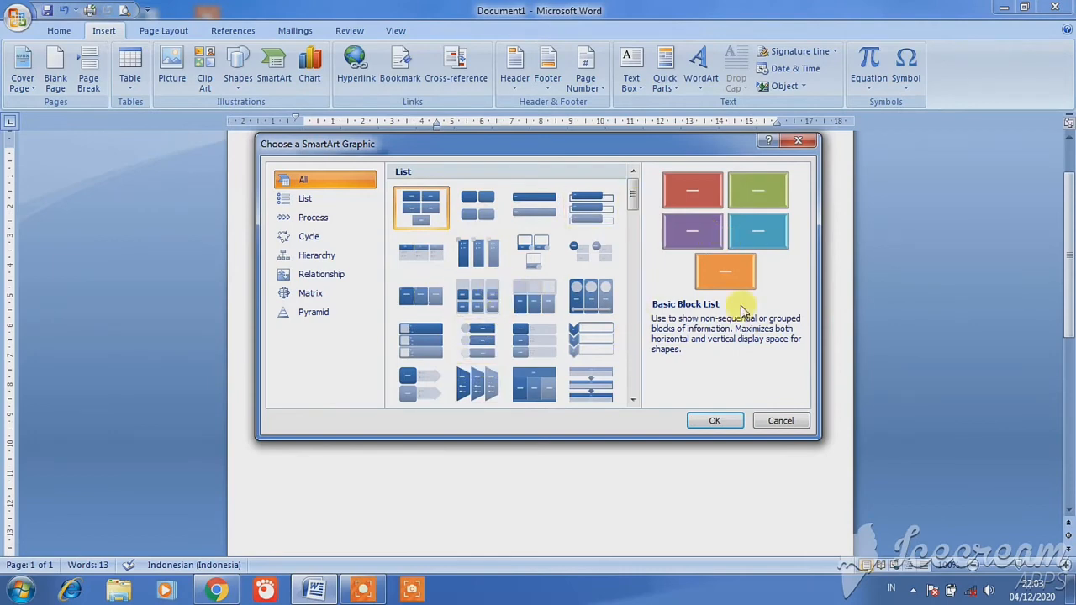
click(780, 421)
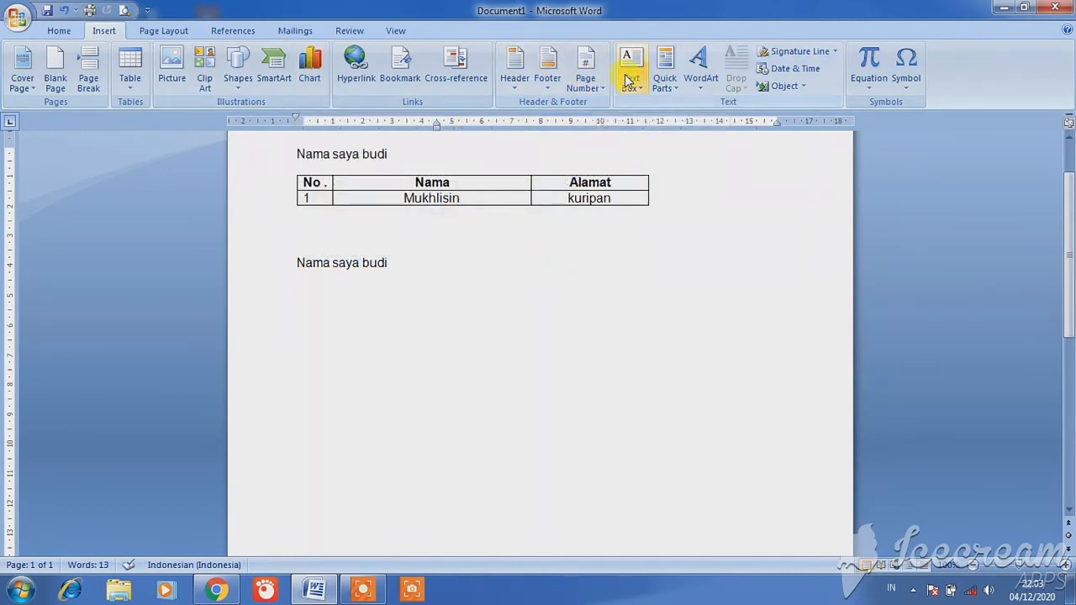
- Insert WordArt reading "nama saya" below the pasted sentence, using the slanted gold style in the fourth row, third column
click(706, 95)
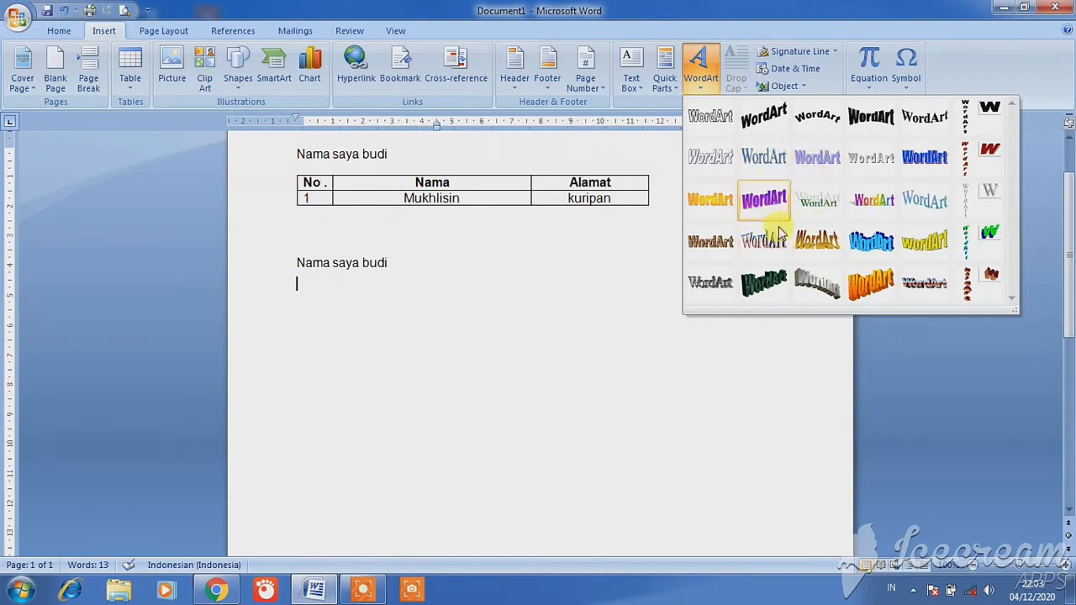
click(815, 242)
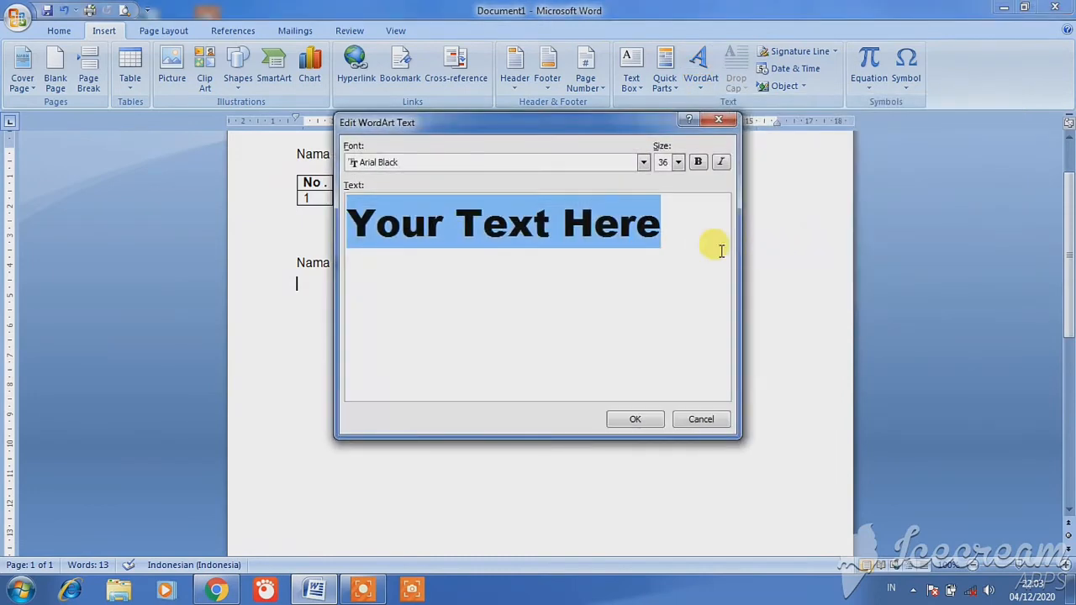
text(nama)
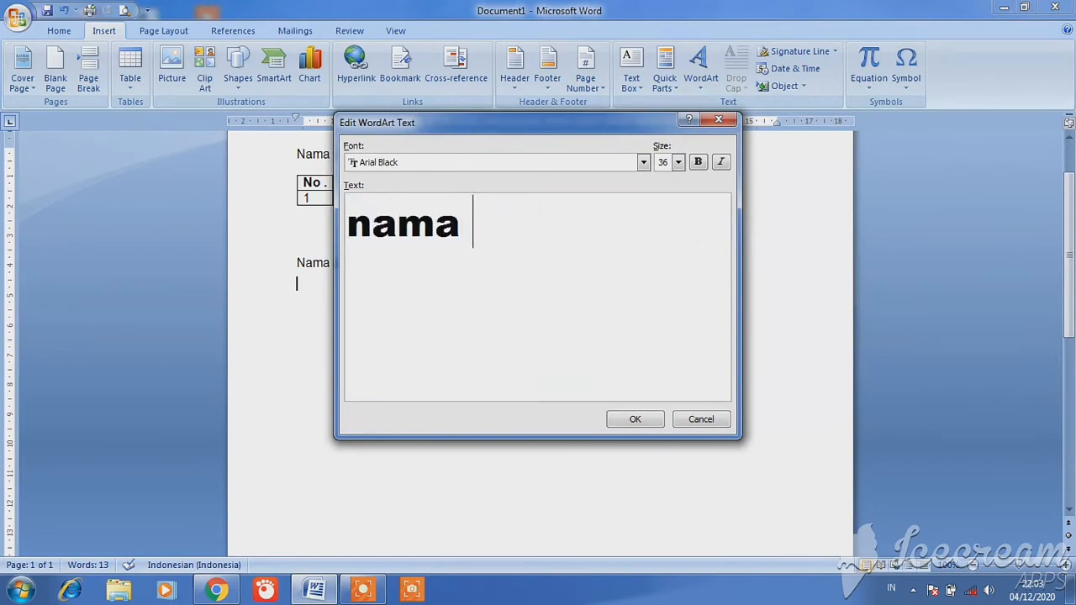
text( say)
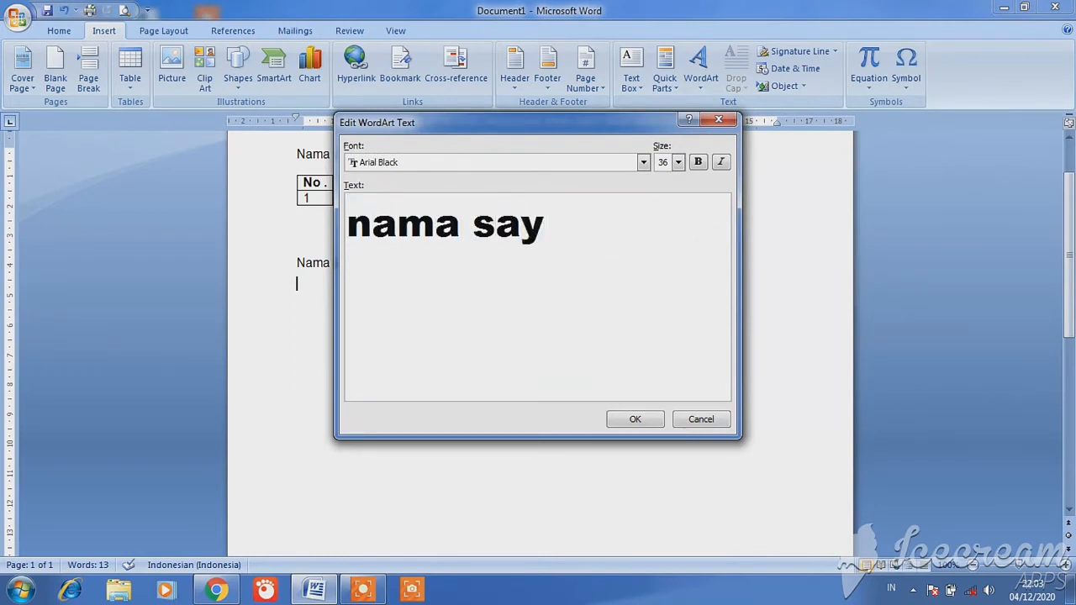
text(a)
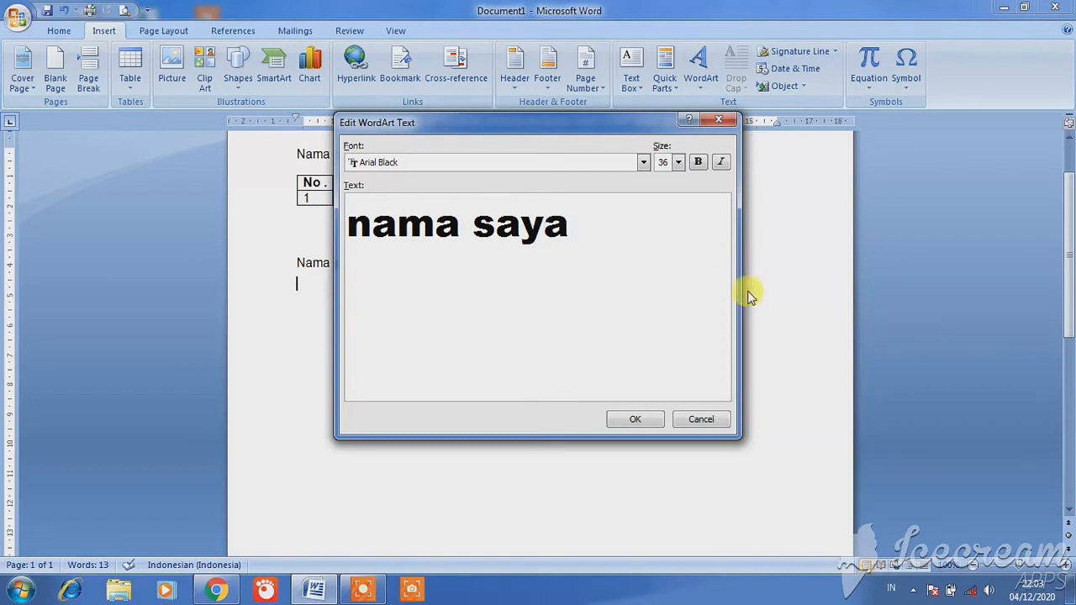
click(653, 420)
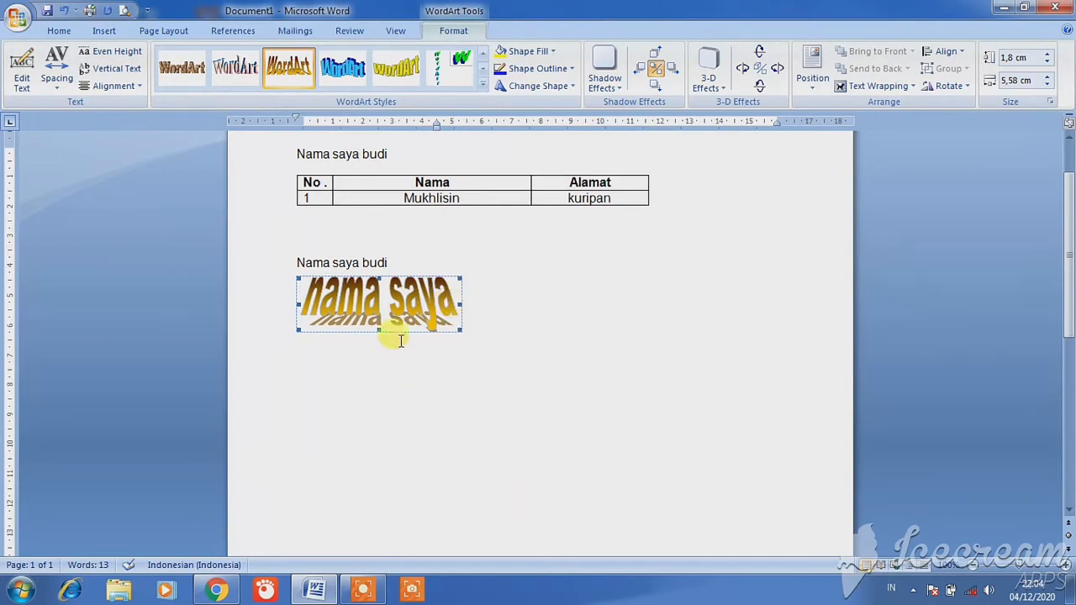
- Enlarge the "nama saya" WordArt to about 7.6 cm wide and 3.7 cm high, and deselect it
drag(461, 305, 520, 304)
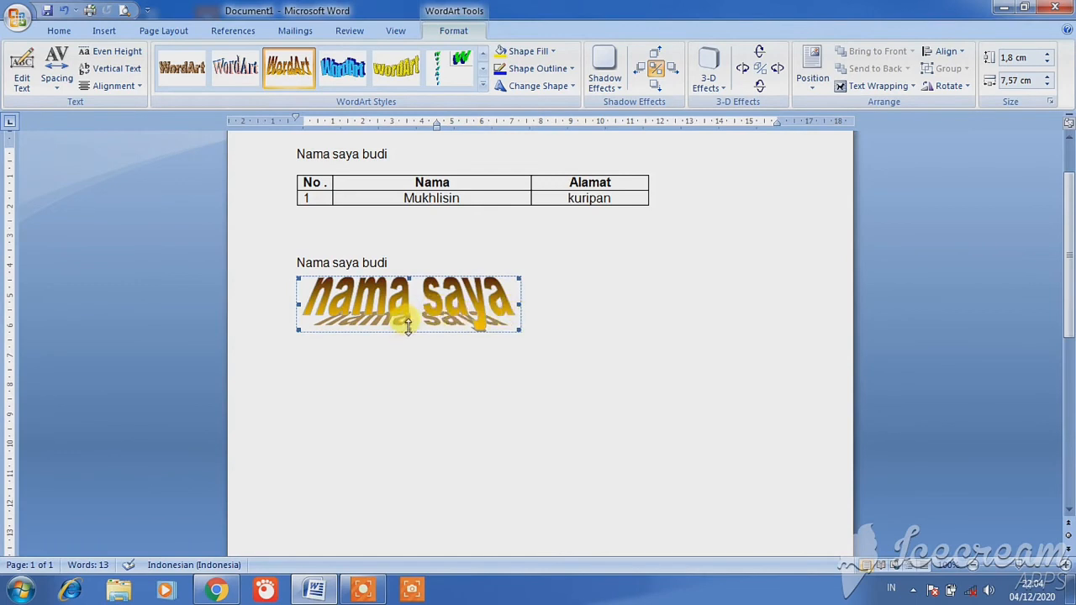
drag(410, 333, 423, 389)
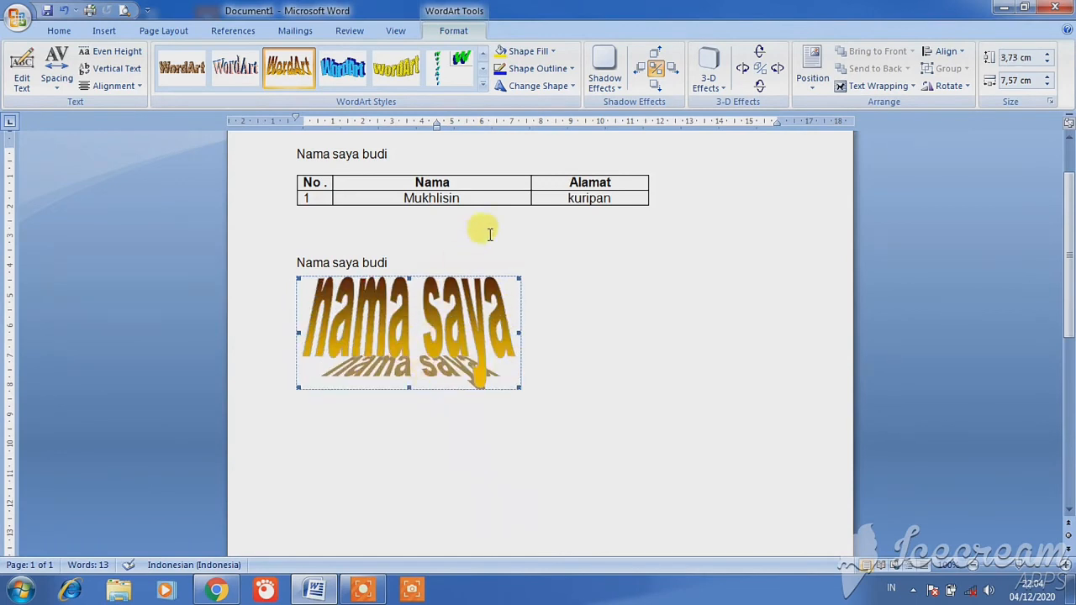
click(464, 240)
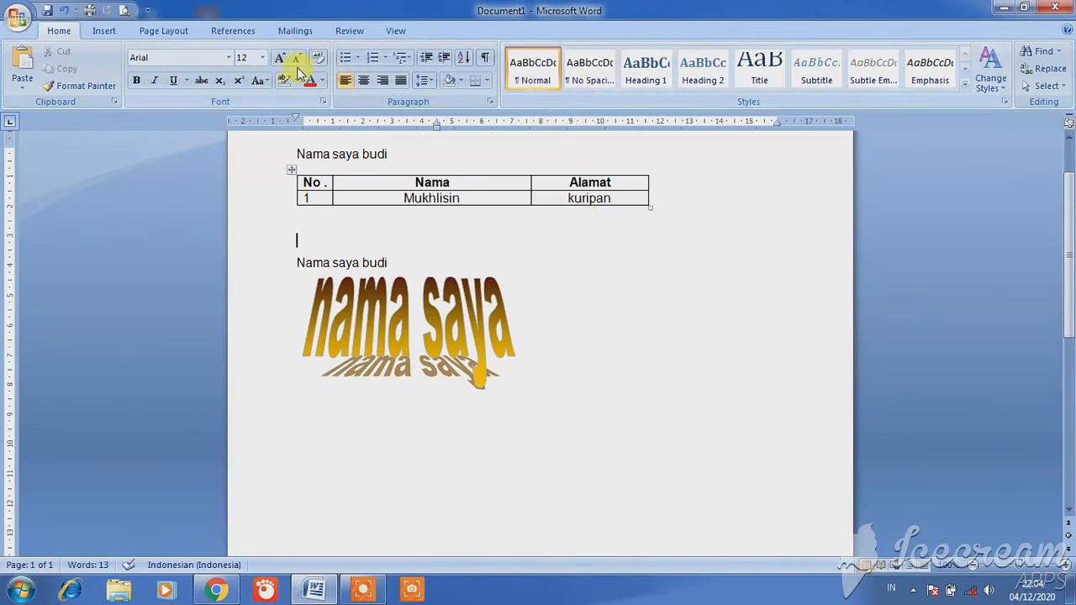
- Apply the Normal page margins of 2.54 cm on all four sides
click(172, 31)
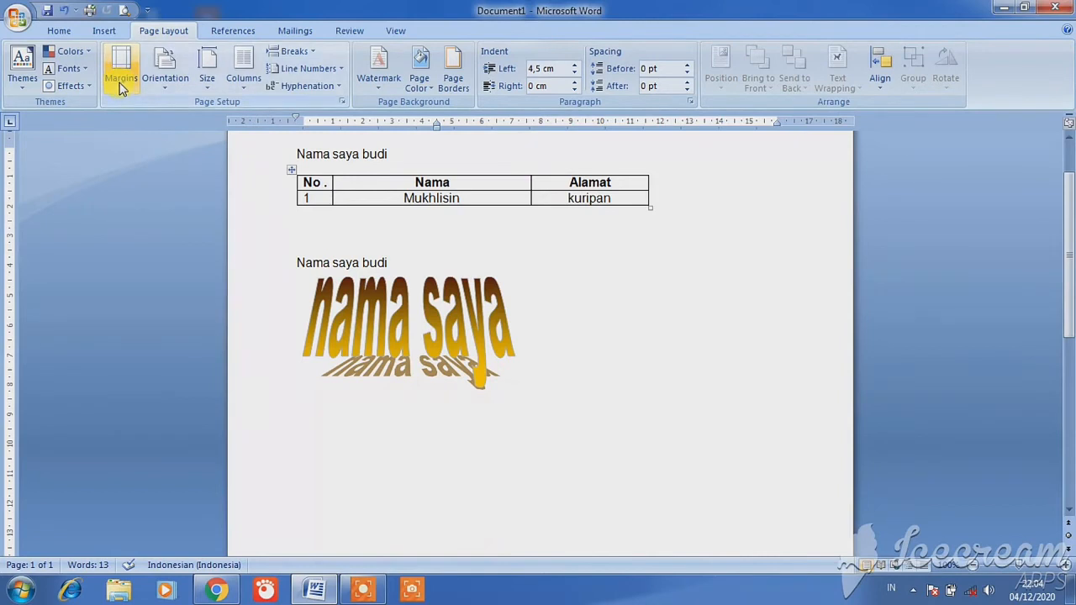
click(120, 84)
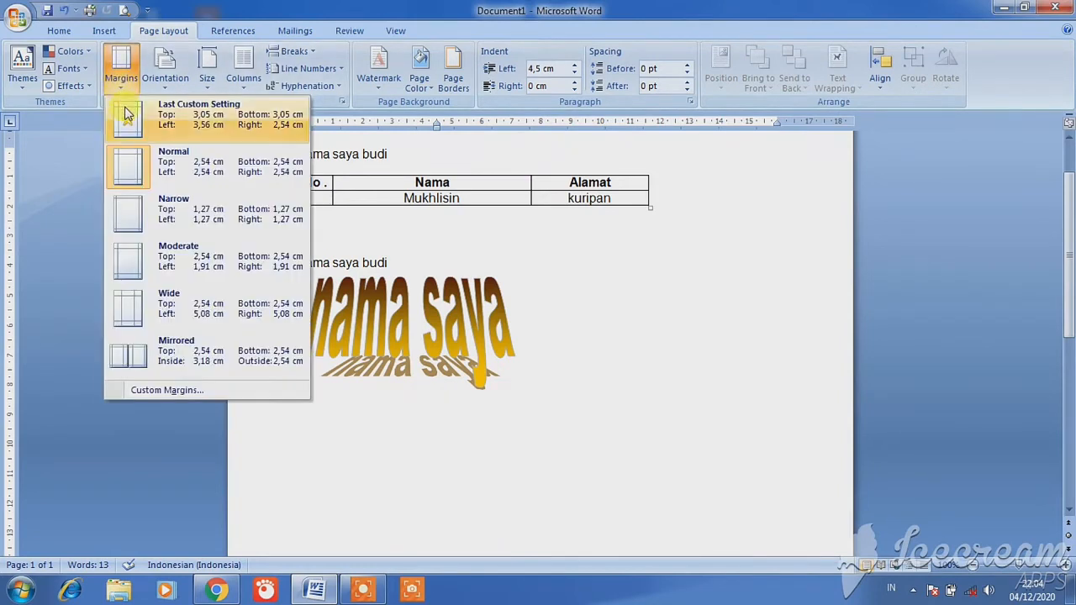
click(136, 168)
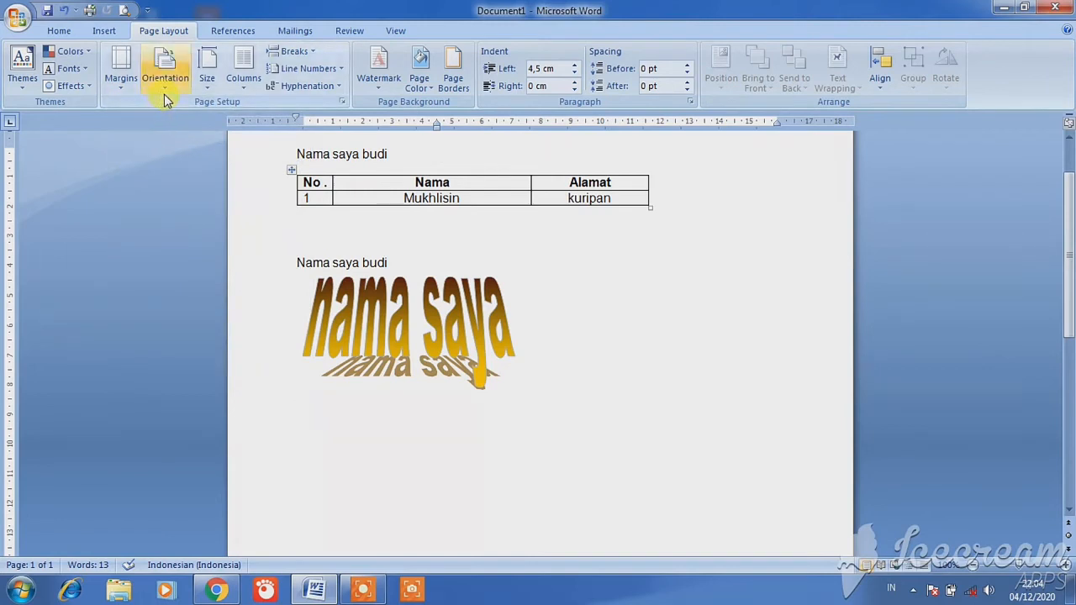
- Switch the page orientation to landscape and back to portrait
click(164, 94)
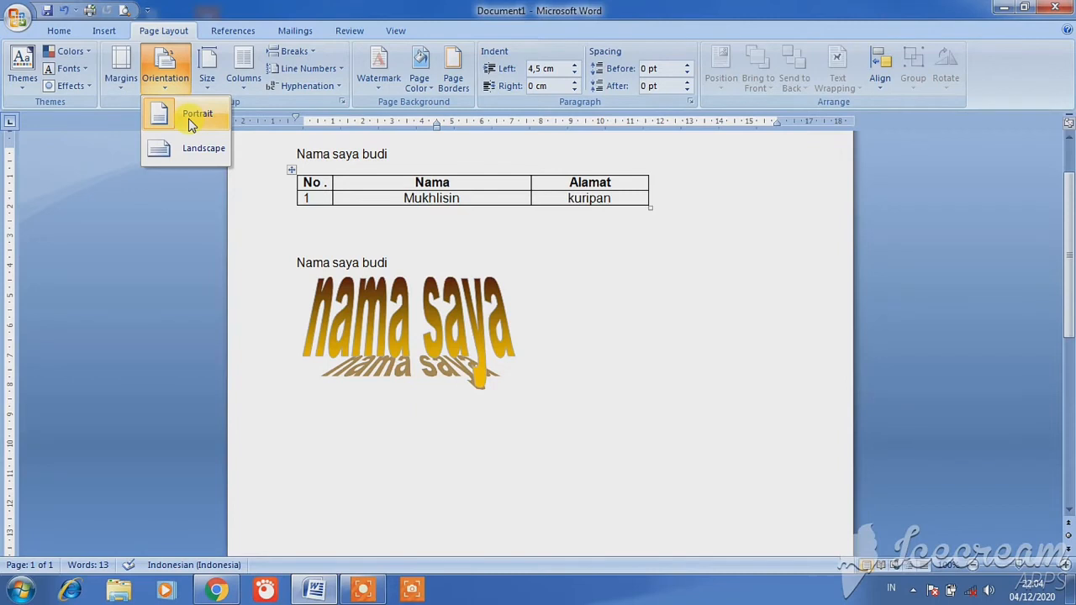
click(190, 152)
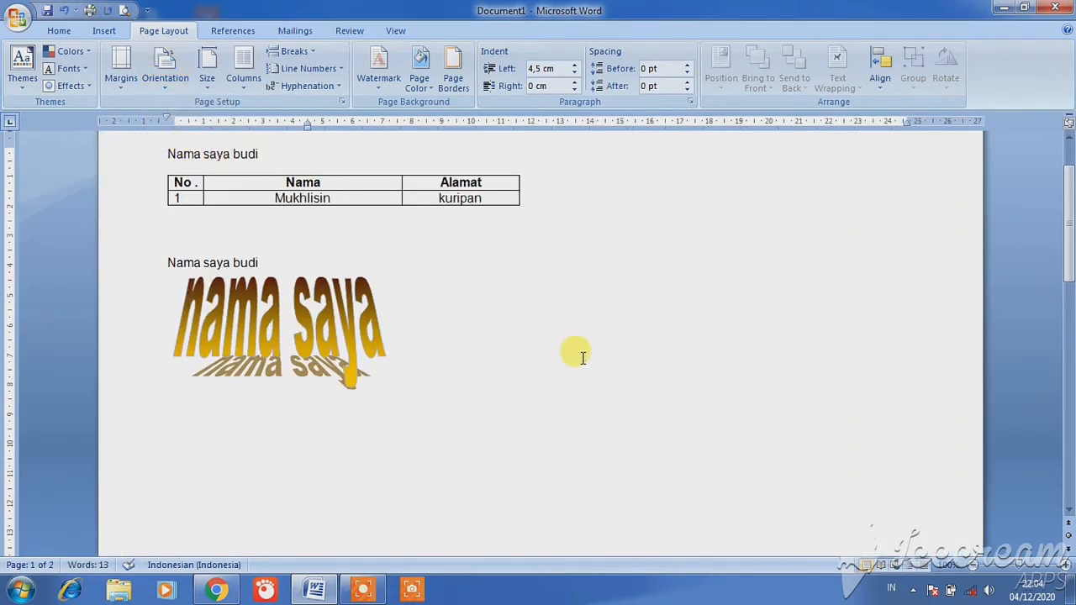
click(563, 242)
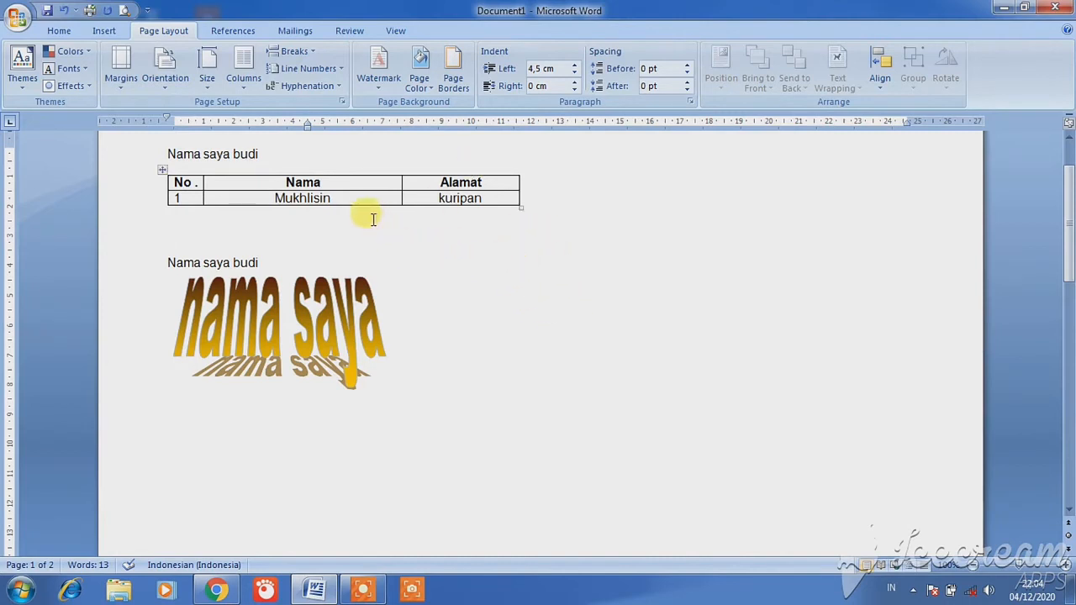
click(169, 94)
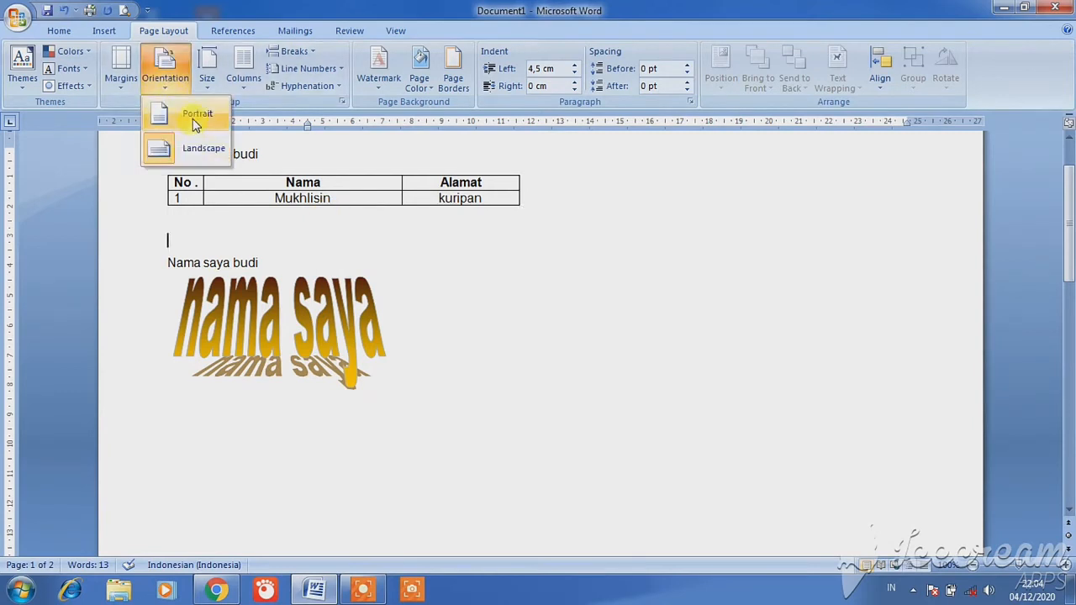
click(195, 122)
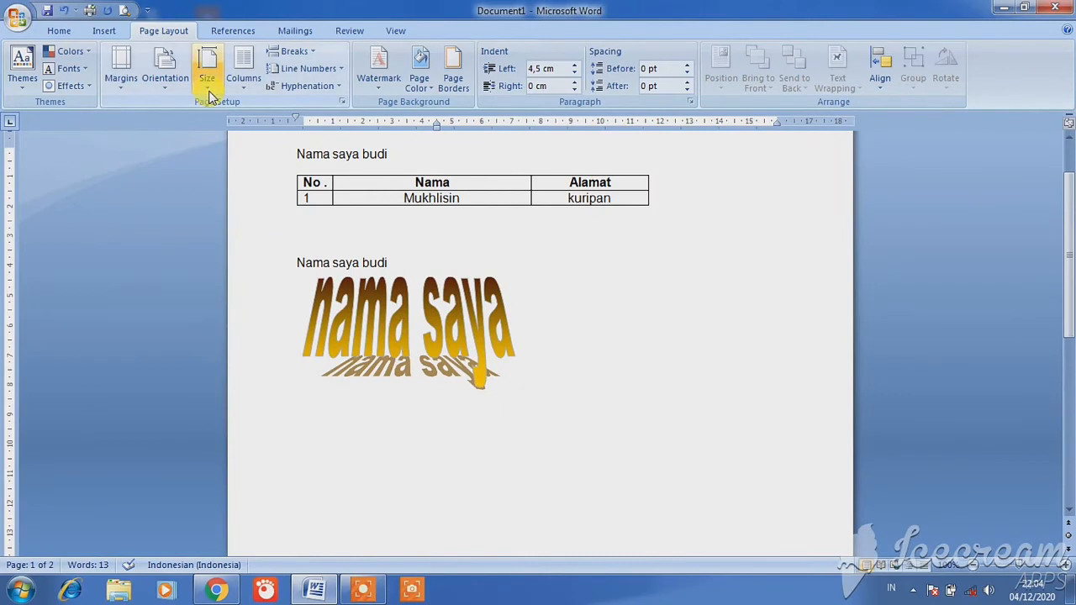
- Set the paper size to A4 (210 x 297 mm) and dismiss the Windows color scheme message
click(208, 94)
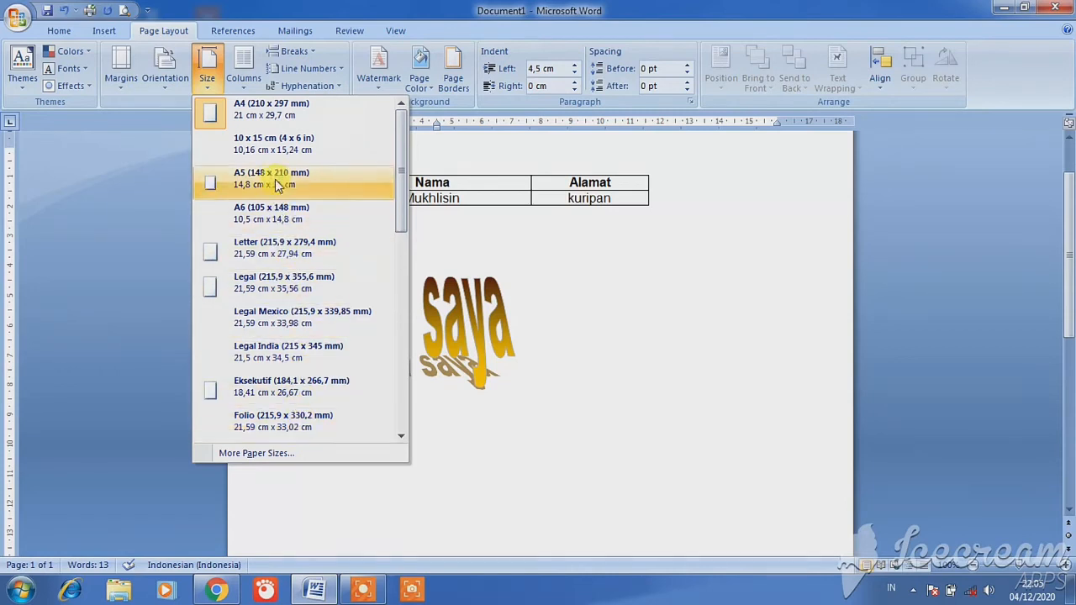
click(262, 115)
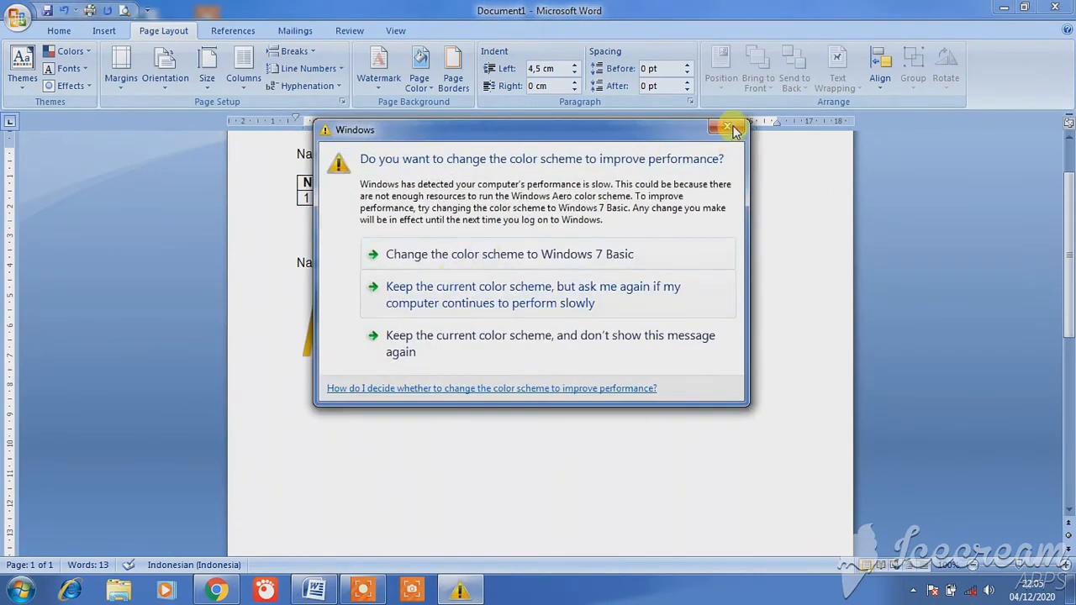
click(727, 126)
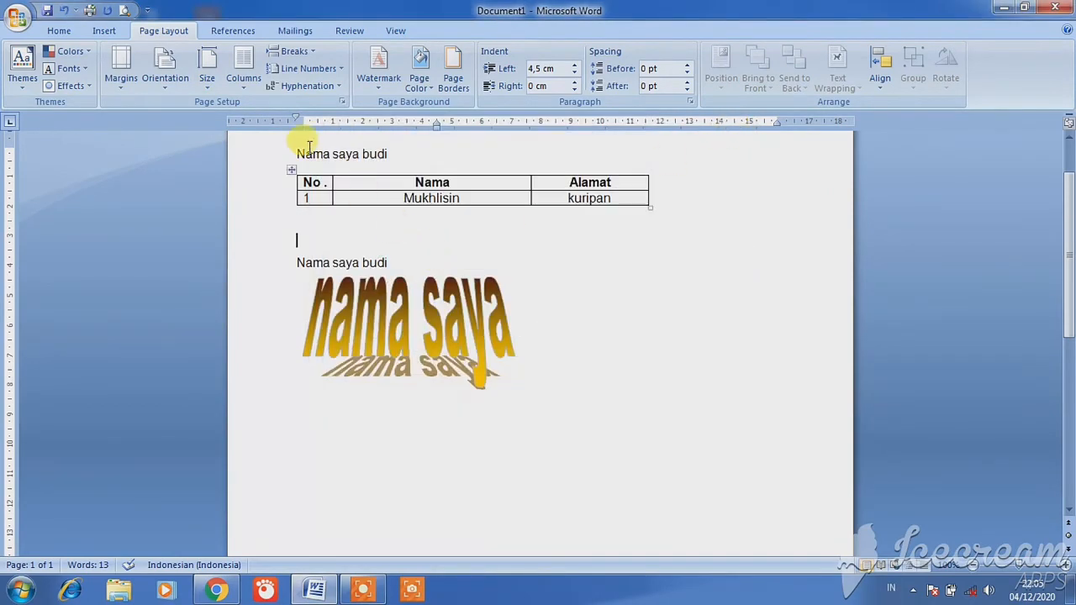
click(248, 91)
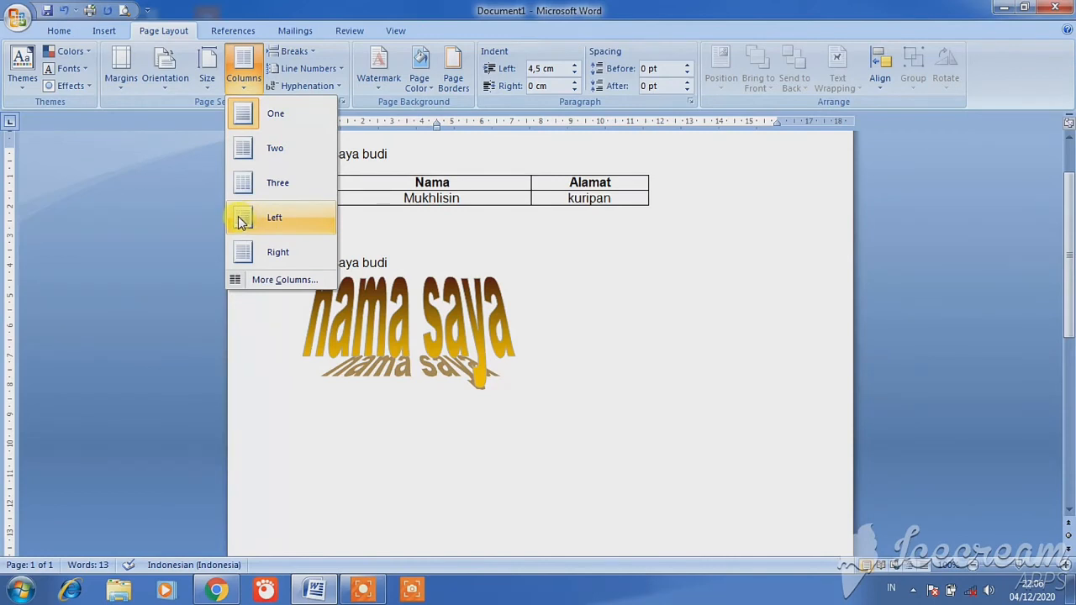
click(379, 216)
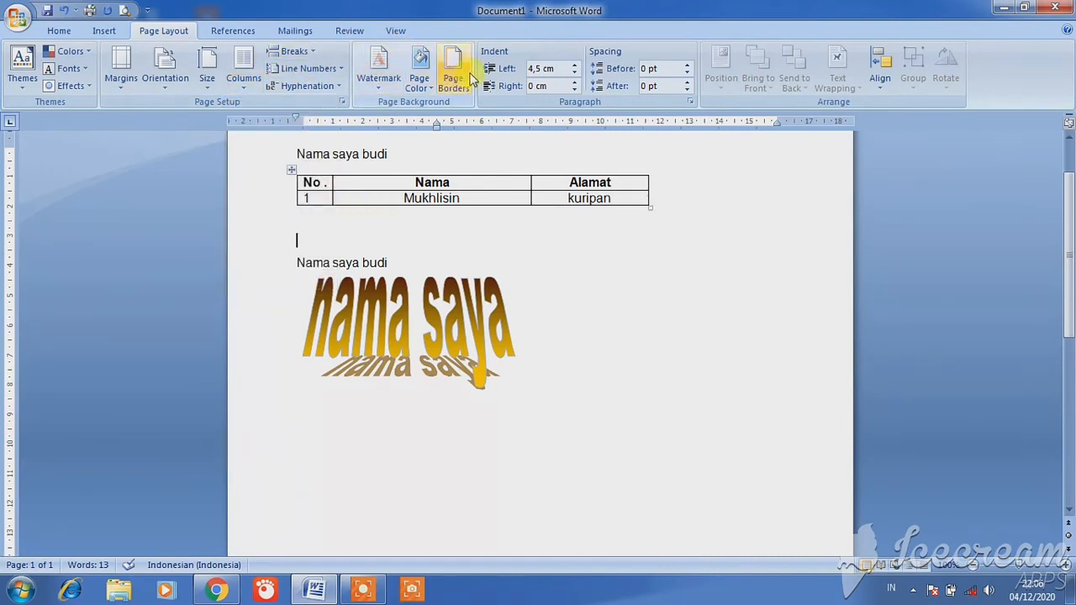
click(241, 30)
click(280, 33)
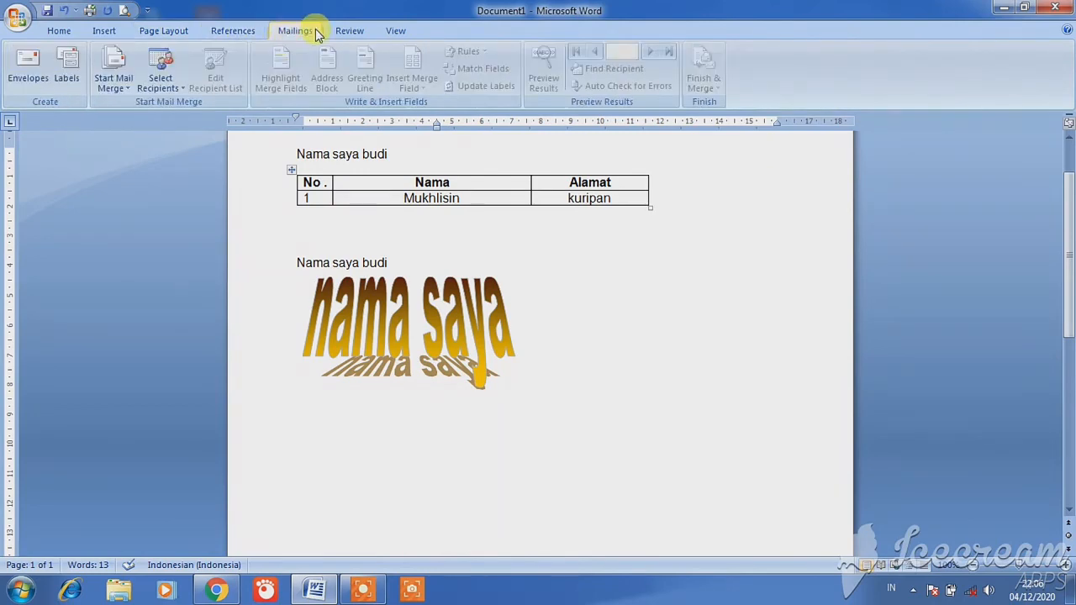
click(347, 30)
click(395, 30)
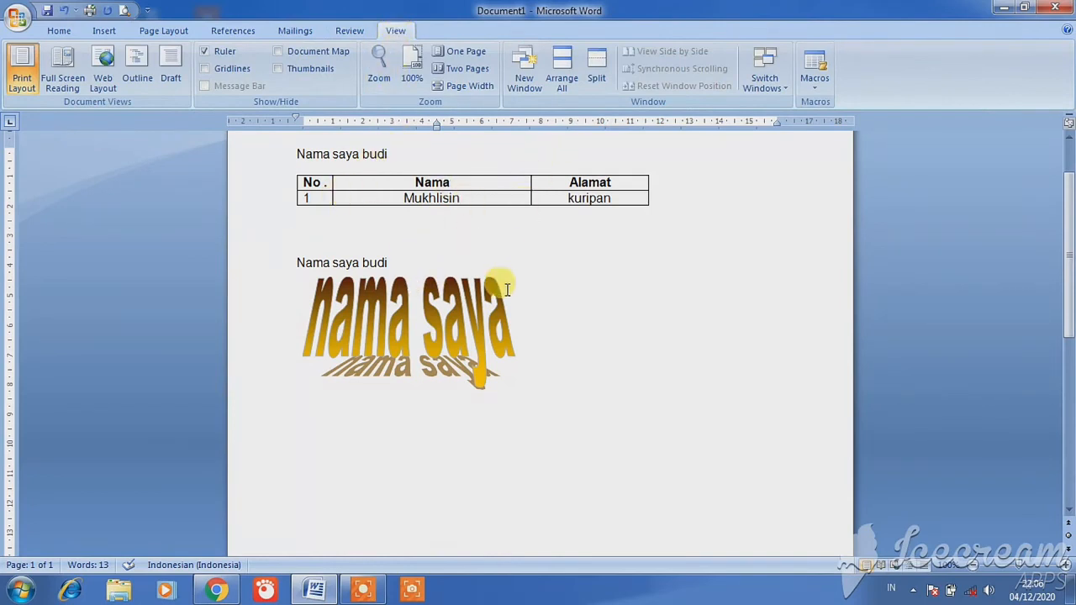
- Start saving the document for the first time and choose the Multimedia (E:) drive as the location
drag(1065, 250, 1062, 237)
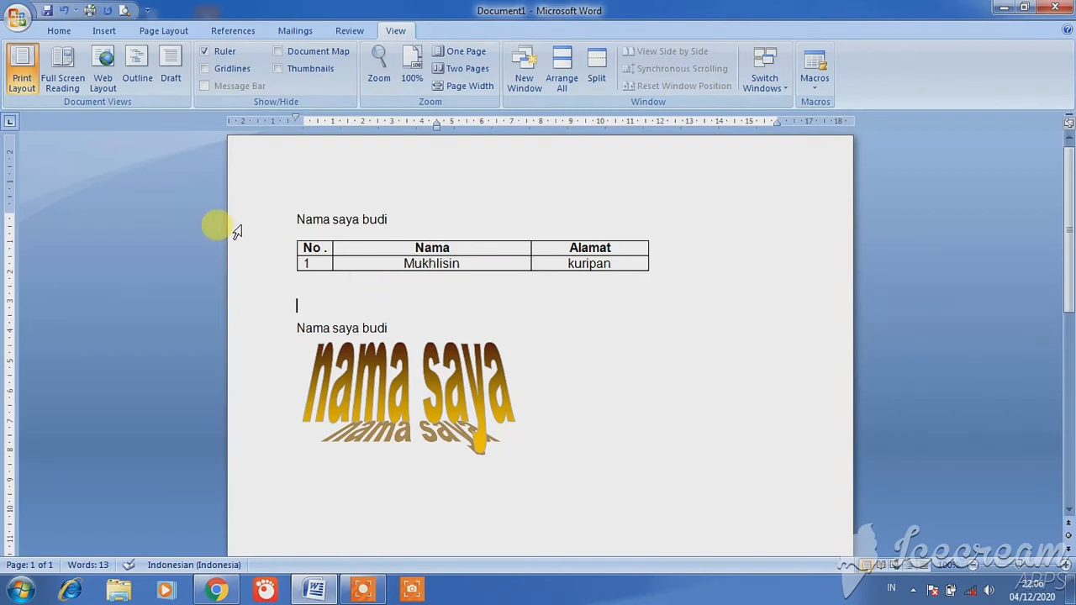
click(31, 25)
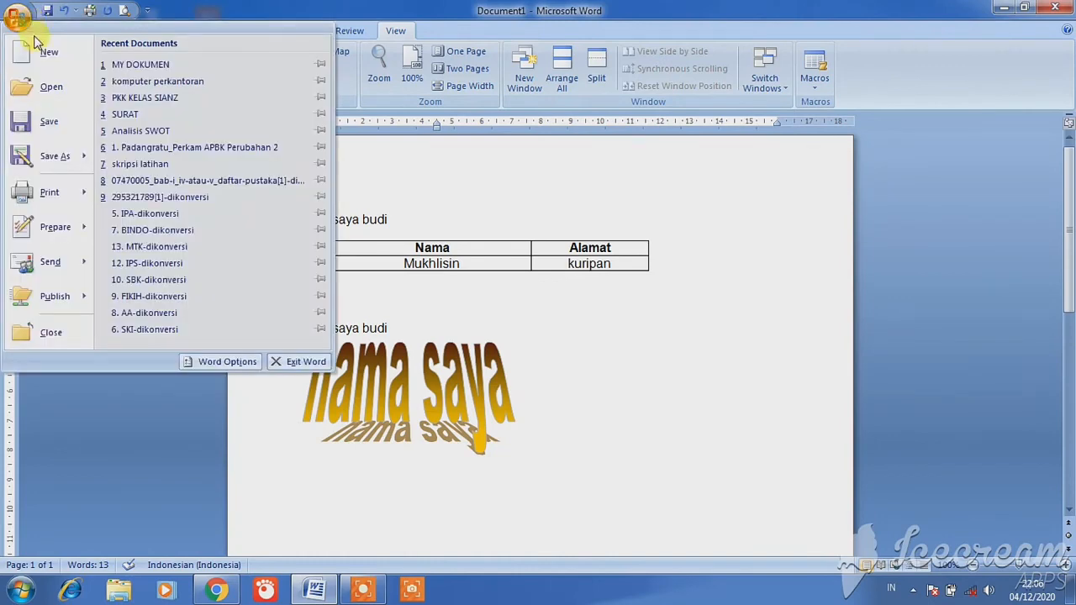
click(42, 126)
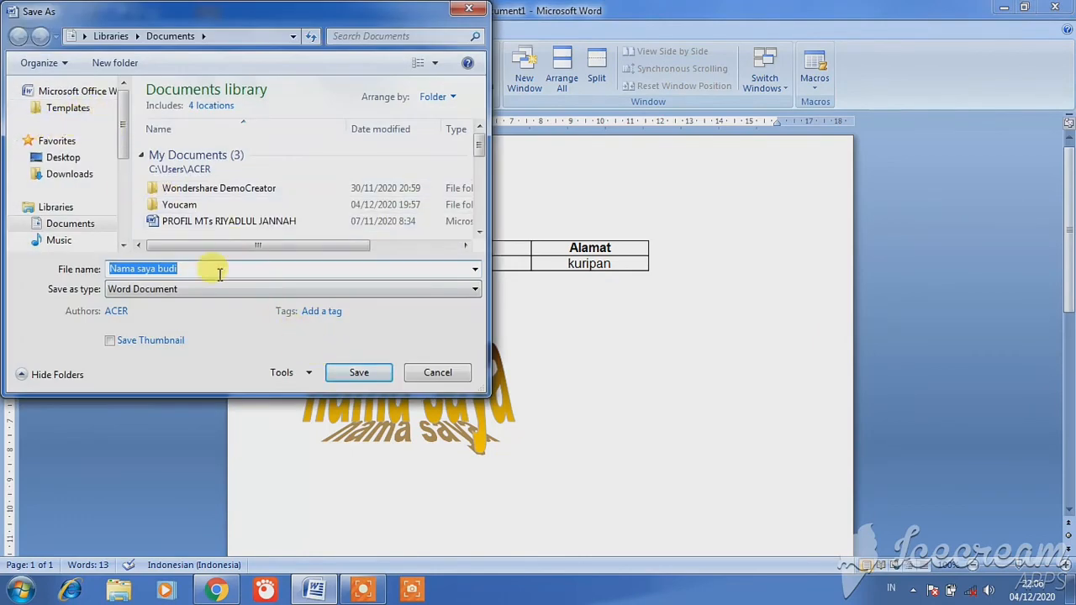
drag(125, 151, 123, 239)
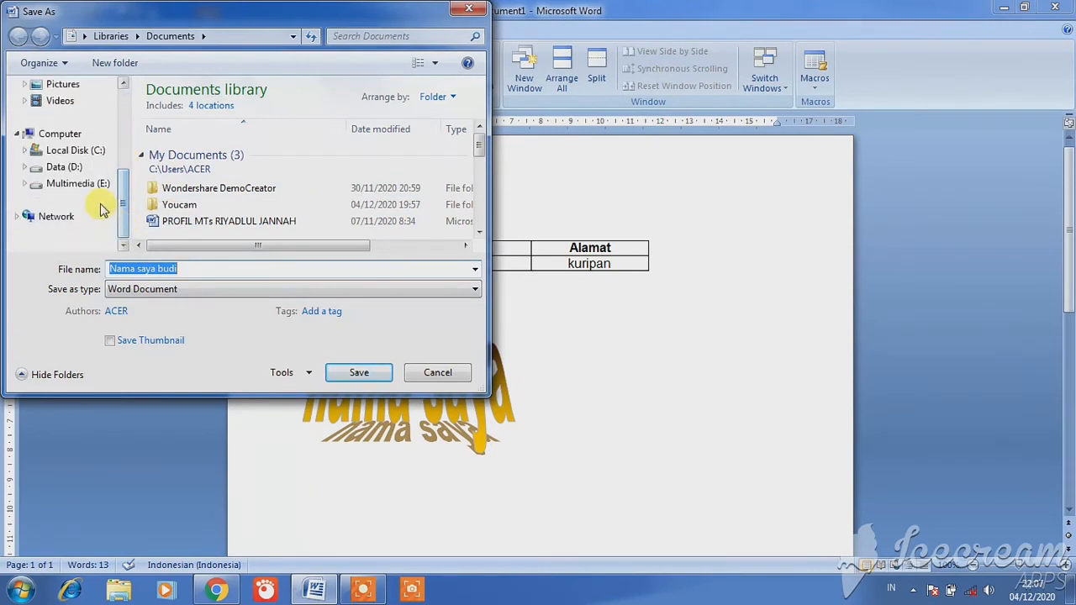
click(90, 173)
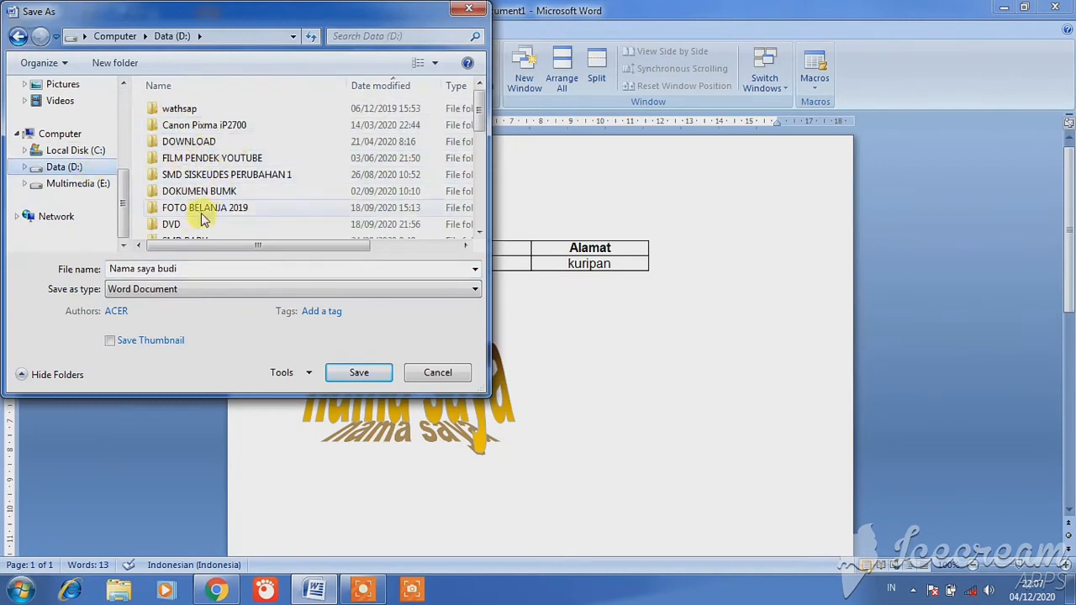
click(88, 185)
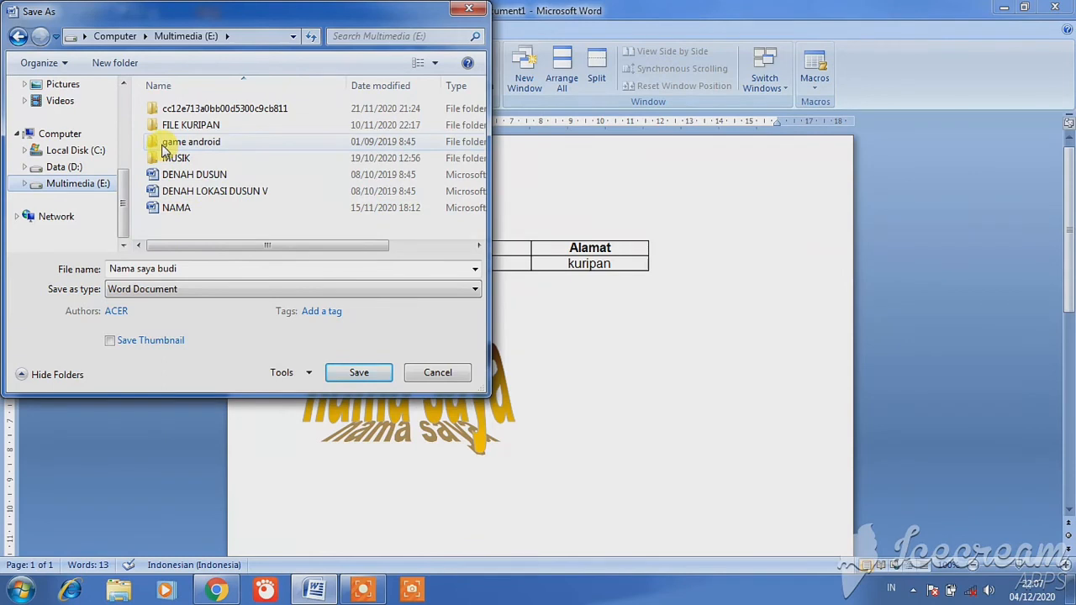
- Create a folder named "dokumenku" on the Multimedia (E:) drive and open it as the save location
click(114, 64)
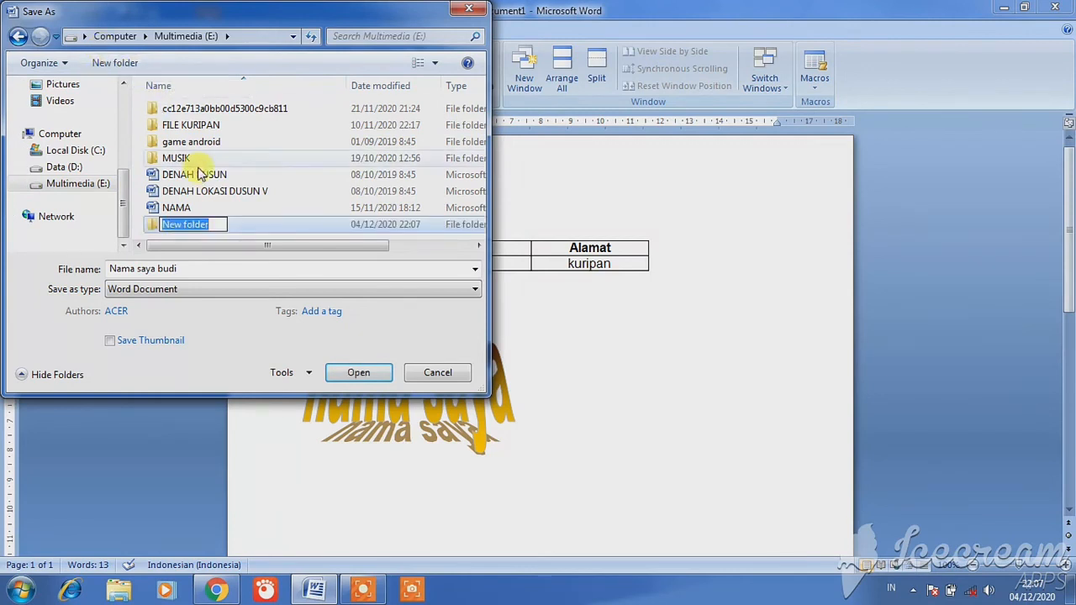
click(216, 223)
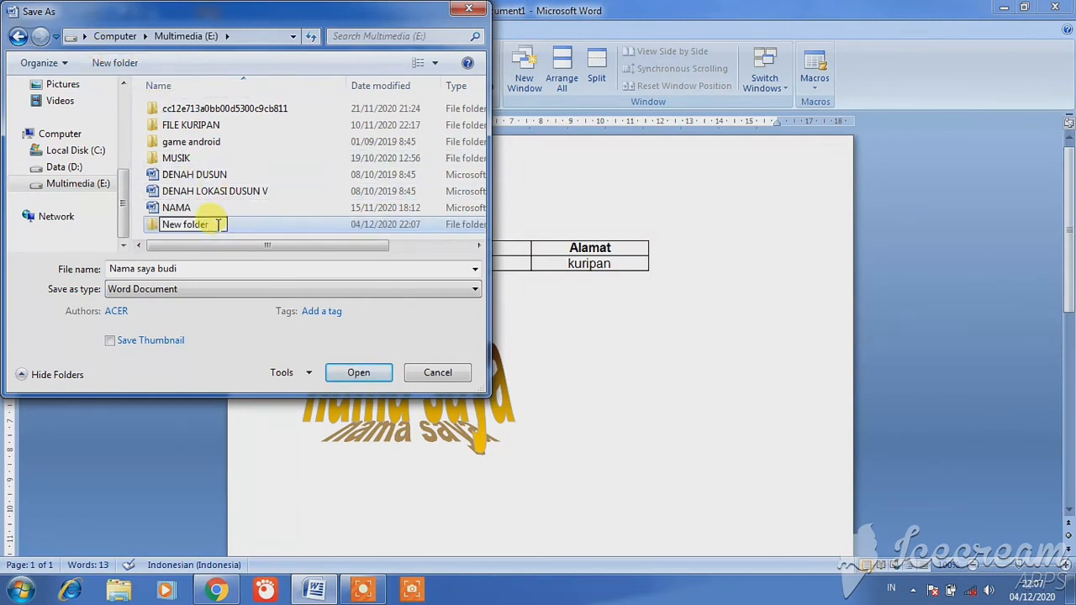
key(BackSpace)
key(BackSpace)
key(BackSpace)
key(BackSpace)
key(BackSpace)
key(BackSpace)
key(BackSpace)
key(BackSpace)
key(BackSpace)
key(BackSpace)
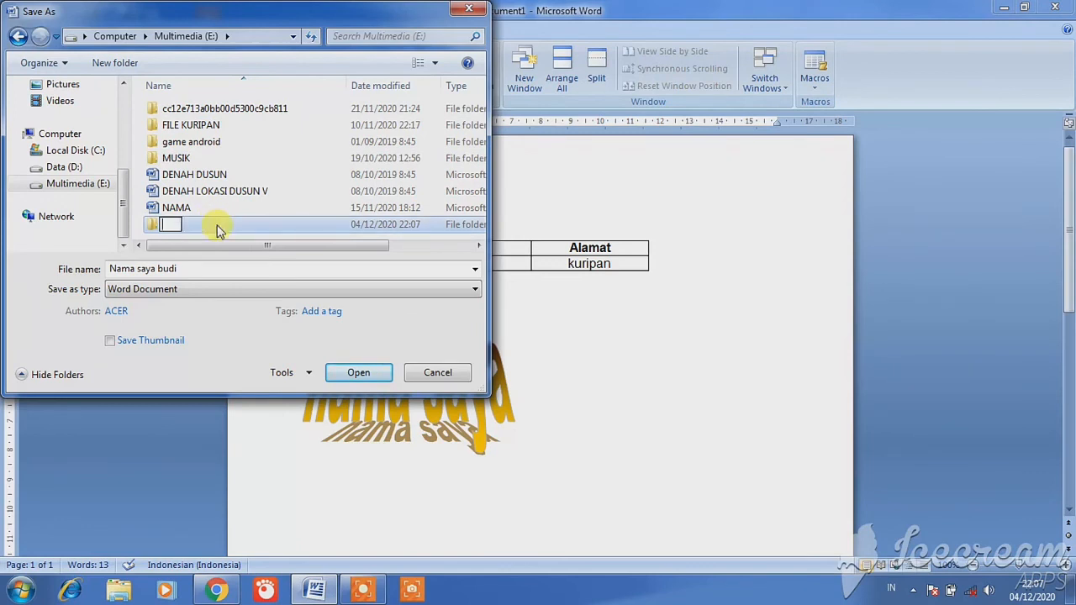
text(dokumen)
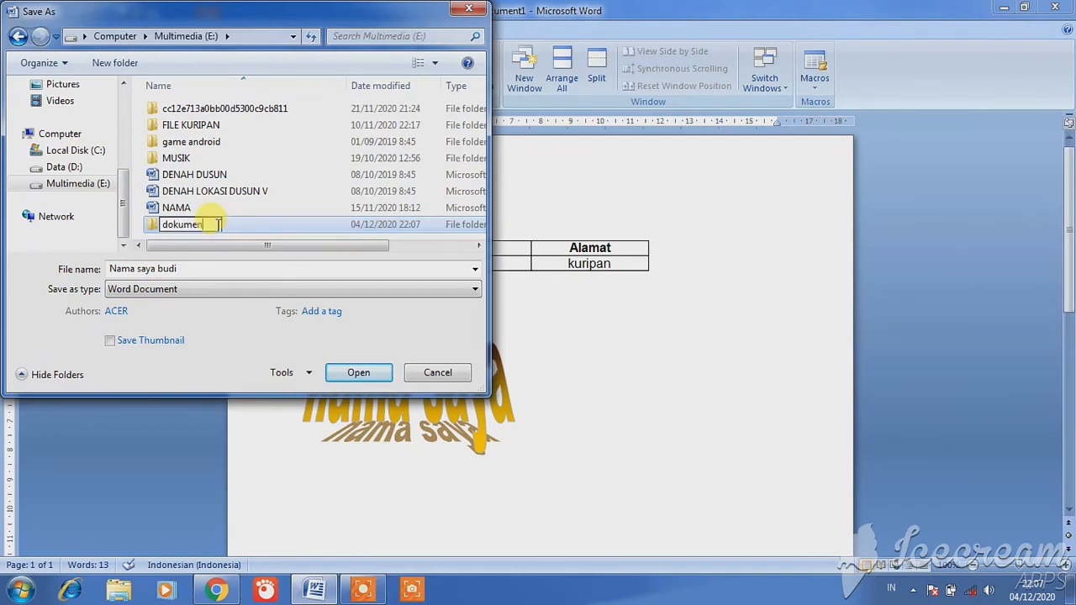
text(ku)
key(Return)
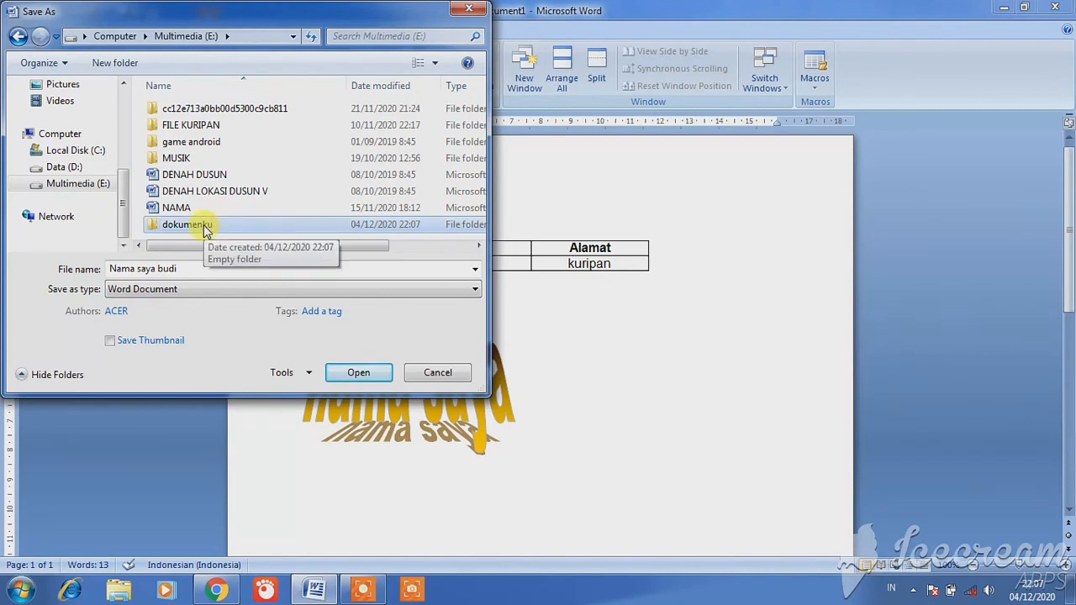
double_click(206, 227)
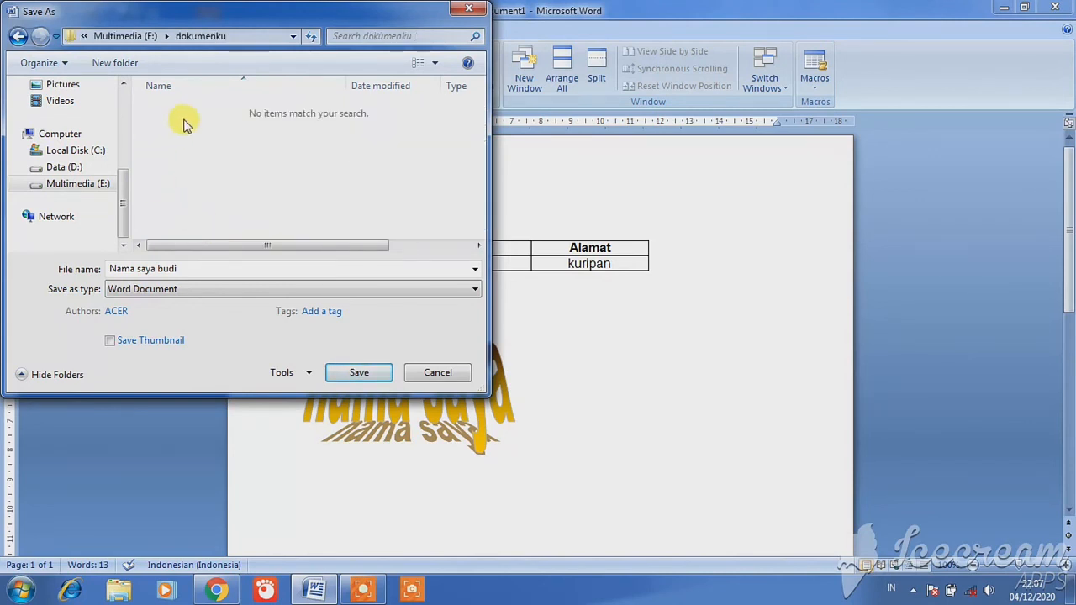
- Name the file "pelajaran 1" and save it as a Word Document in the dokumenku folder
click(182, 269)
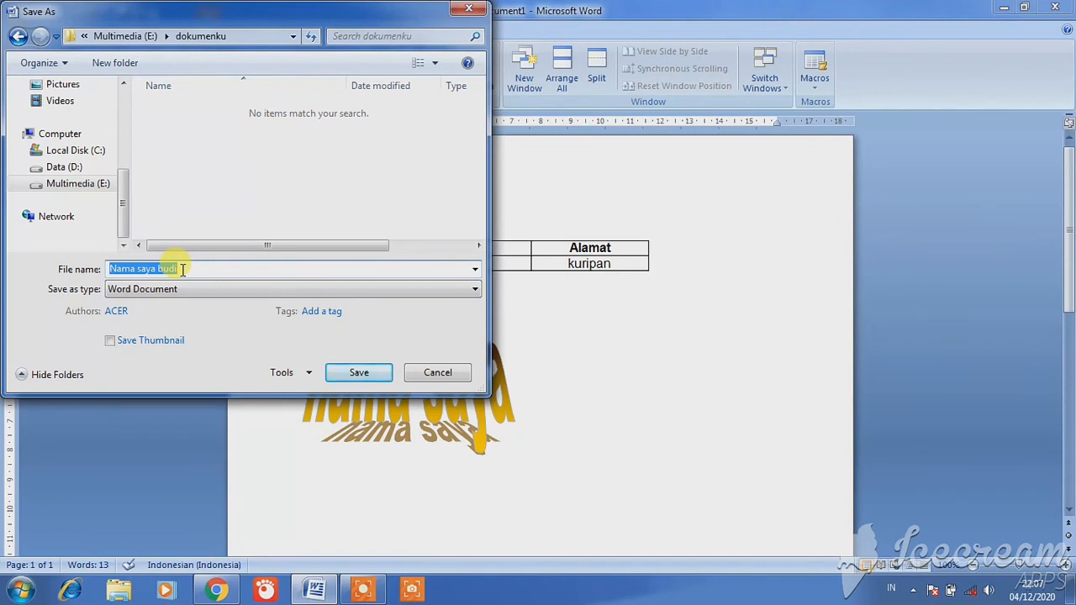
text(pelajaran 1)
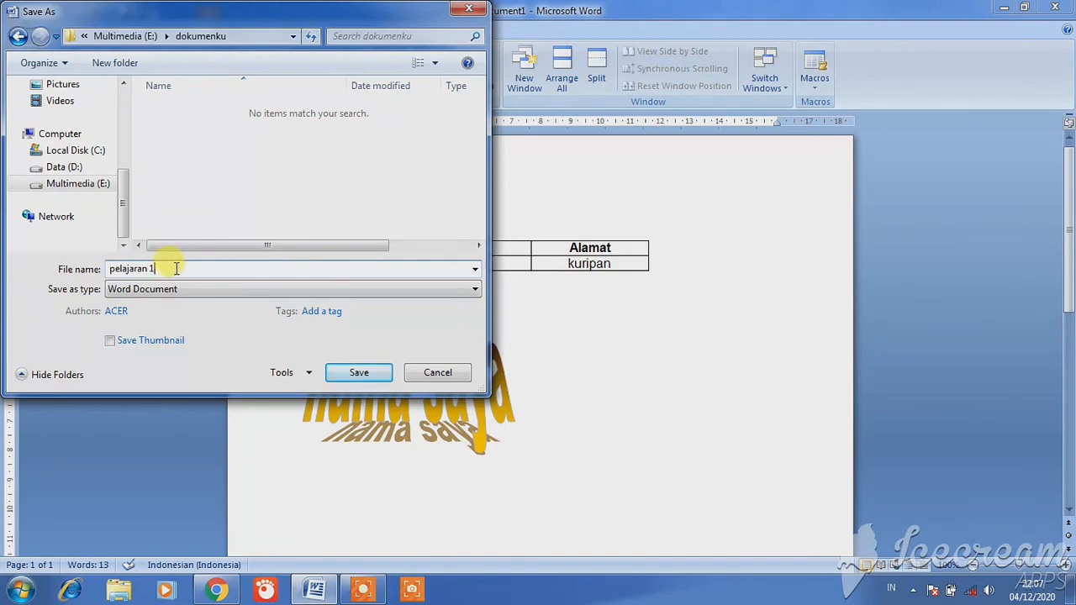
click(361, 373)
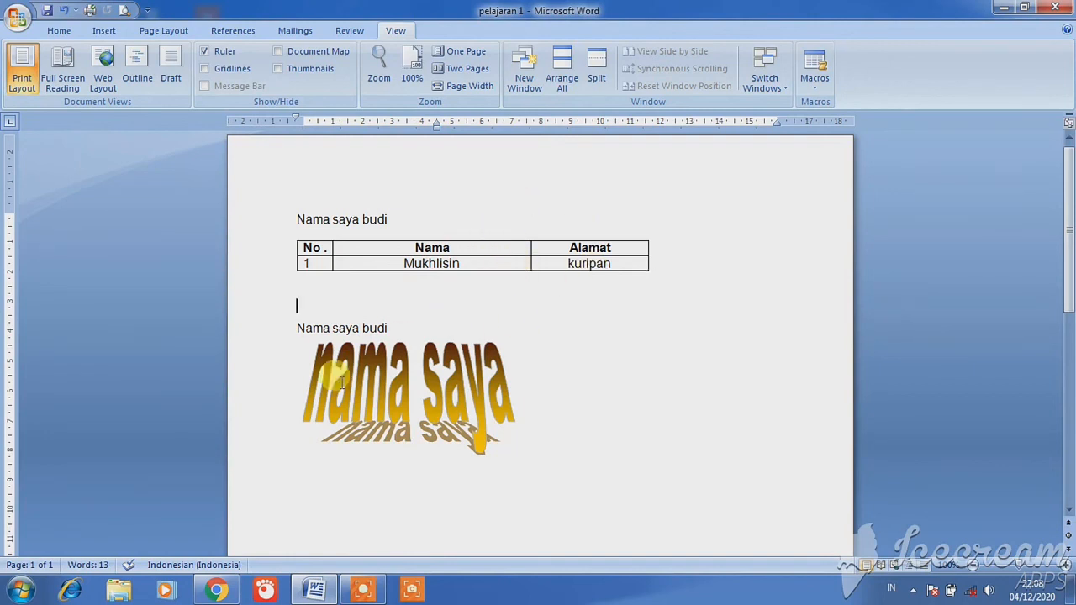
- Switch to Windows Explorer and open the dokumenku folder on the Multimedia (E:) drive to check the saved file
click(116, 591)
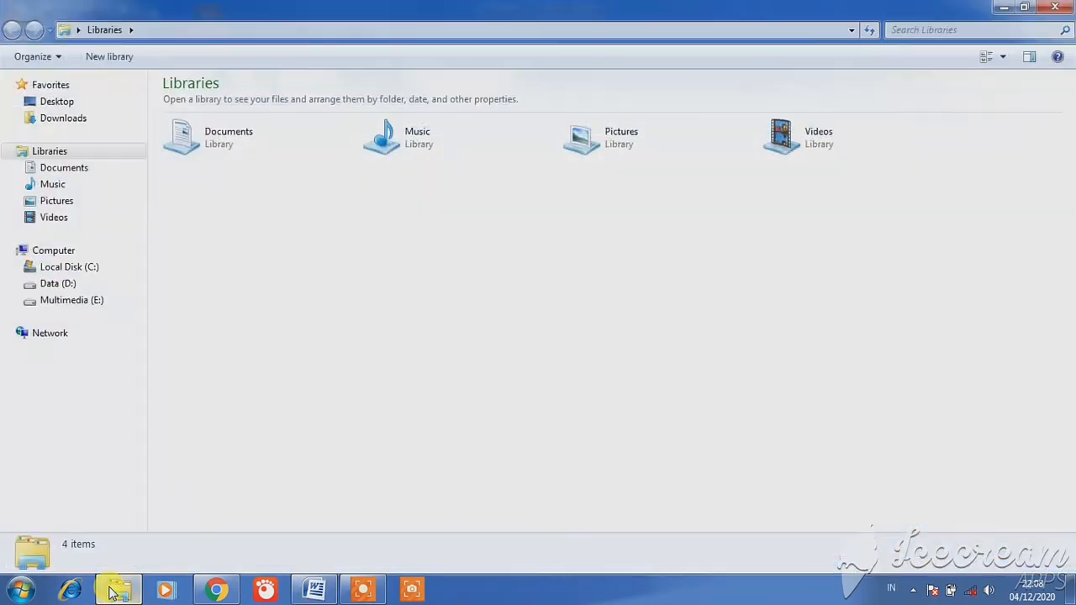
click(114, 311)
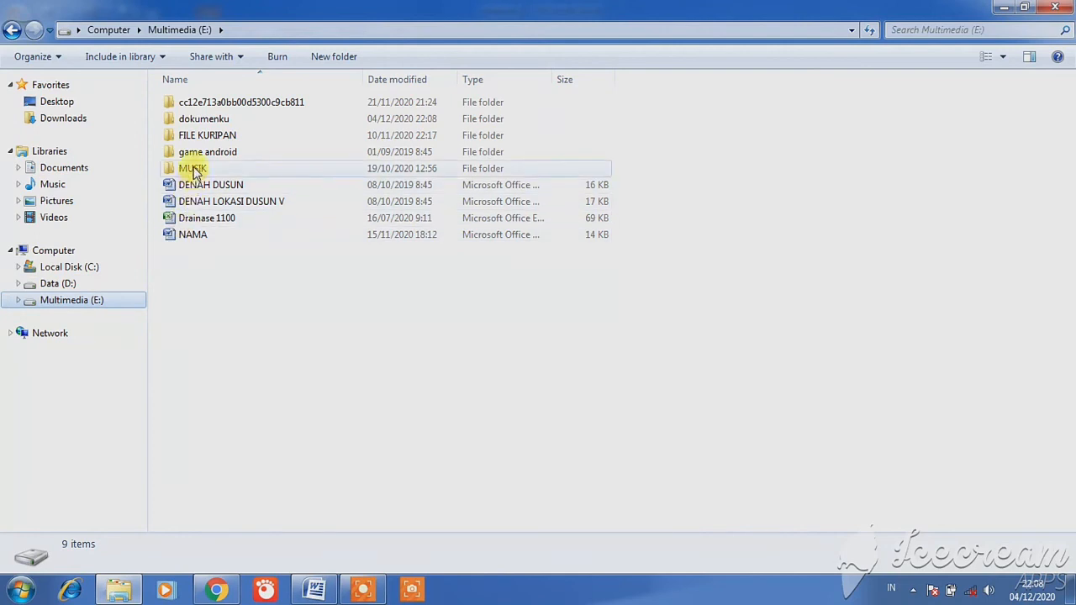
double_click(208, 122)
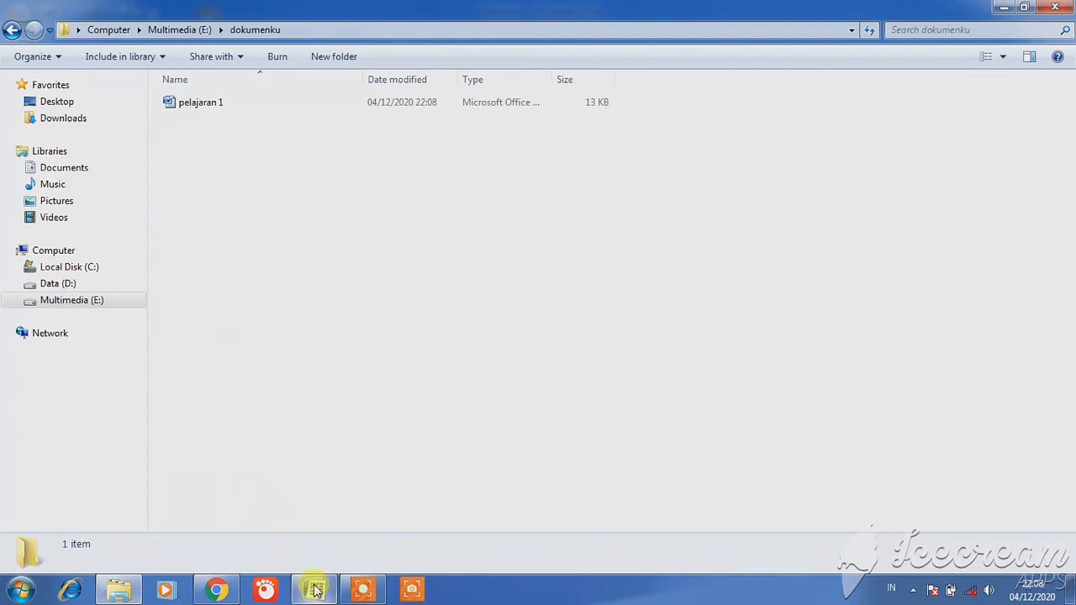
- Switch back to Word, then close the "pelajaran 1" document and the Windows Explorer window
mouse_move(316, 591)
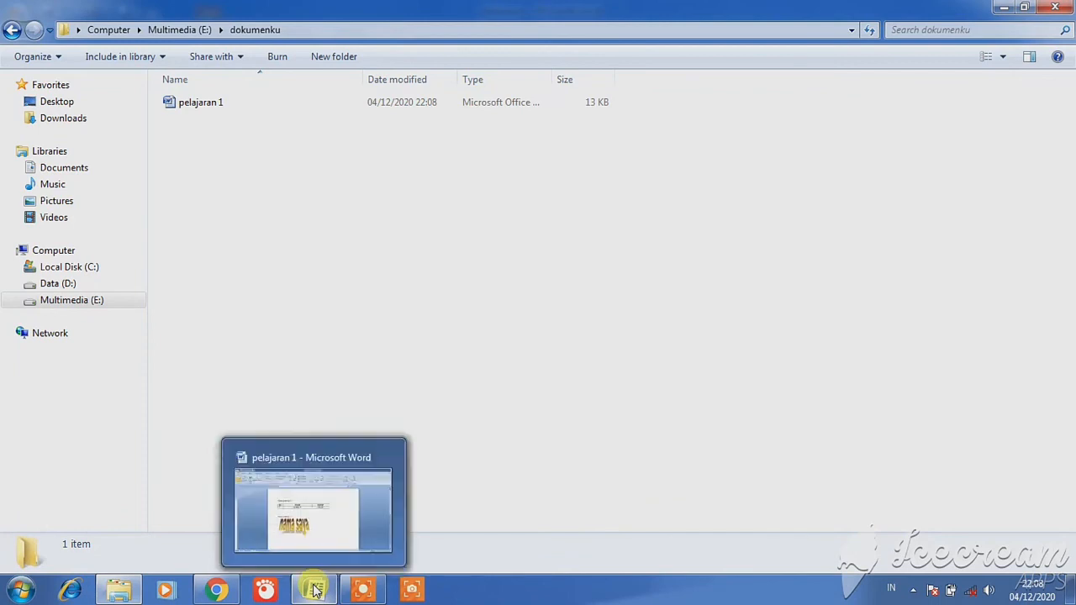
click(313, 538)
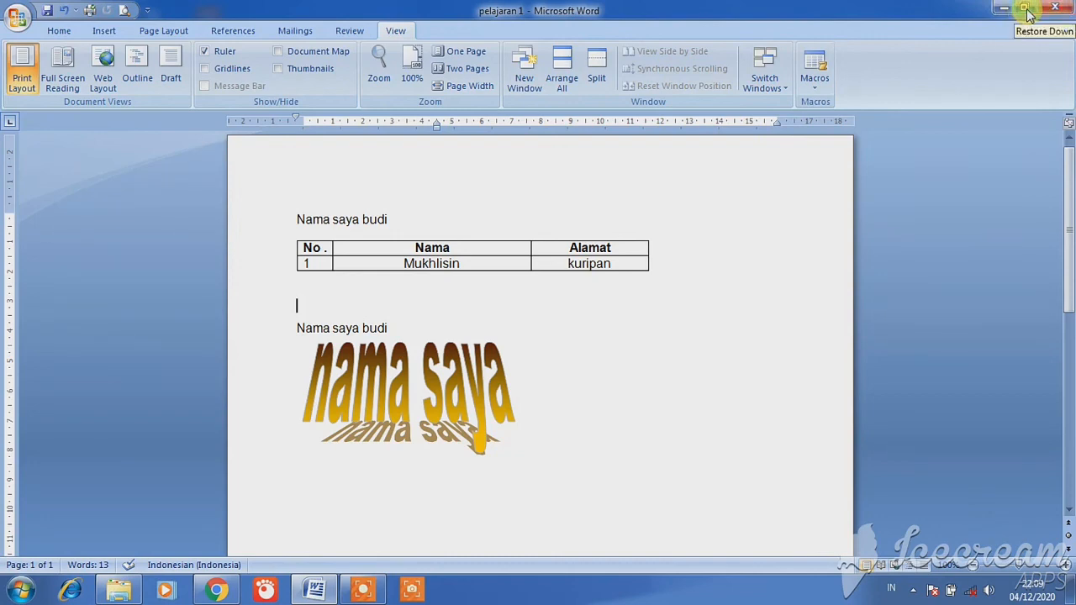
click(1058, 16)
click(1056, 10)
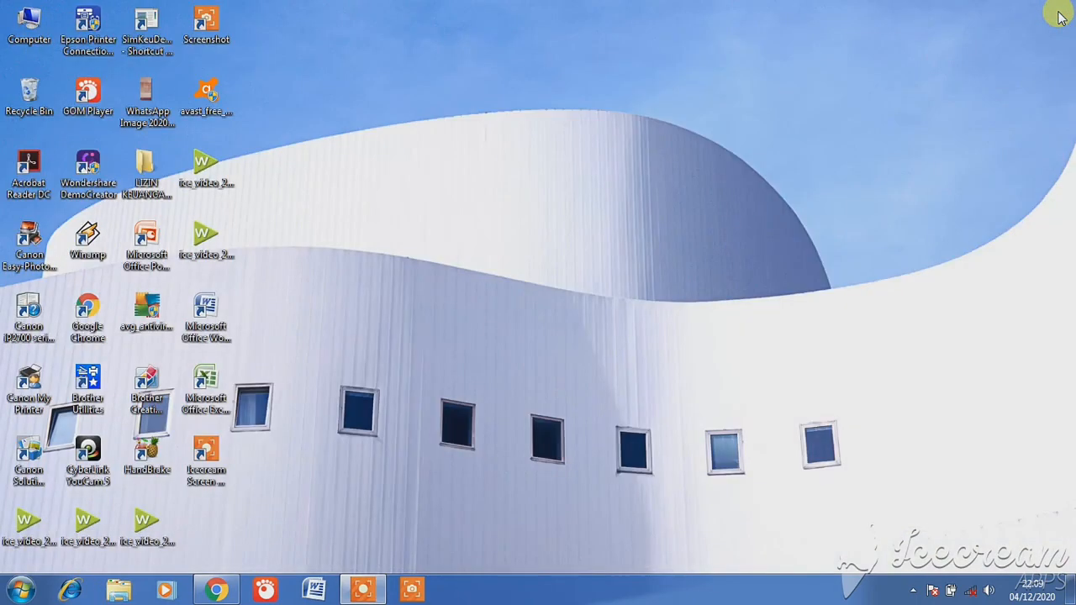